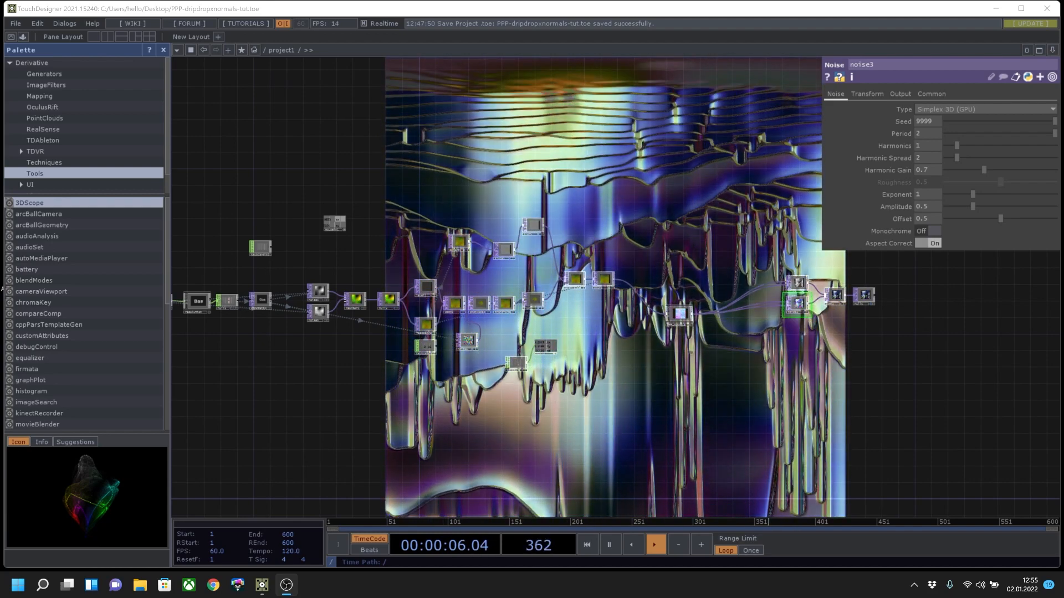
Examine the PPP_NORMALS component, its internal operator chain and the surrounding operator network.
scroll(720, 316, "up", 10)
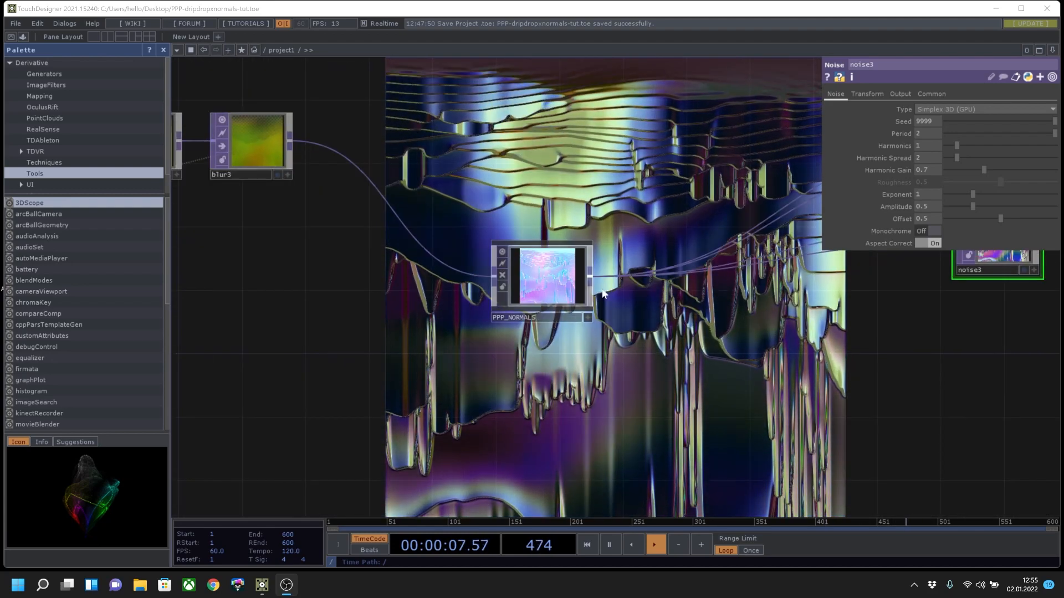
scroll(557, 287, "up", 5)
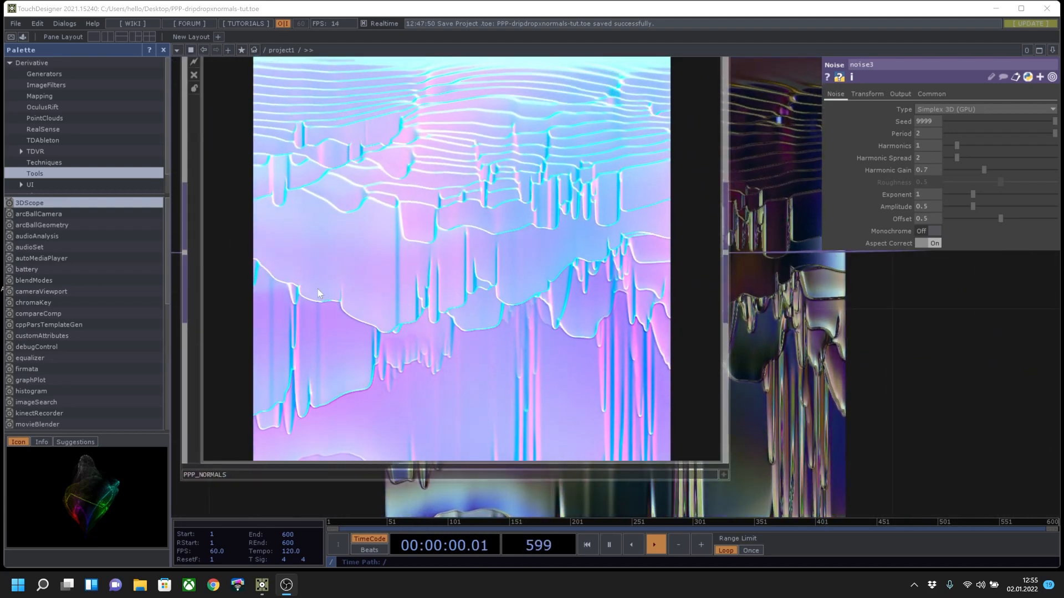
middle_click_drag(447, 267, 313, 355)
scroll(313, 355, "down", 15)
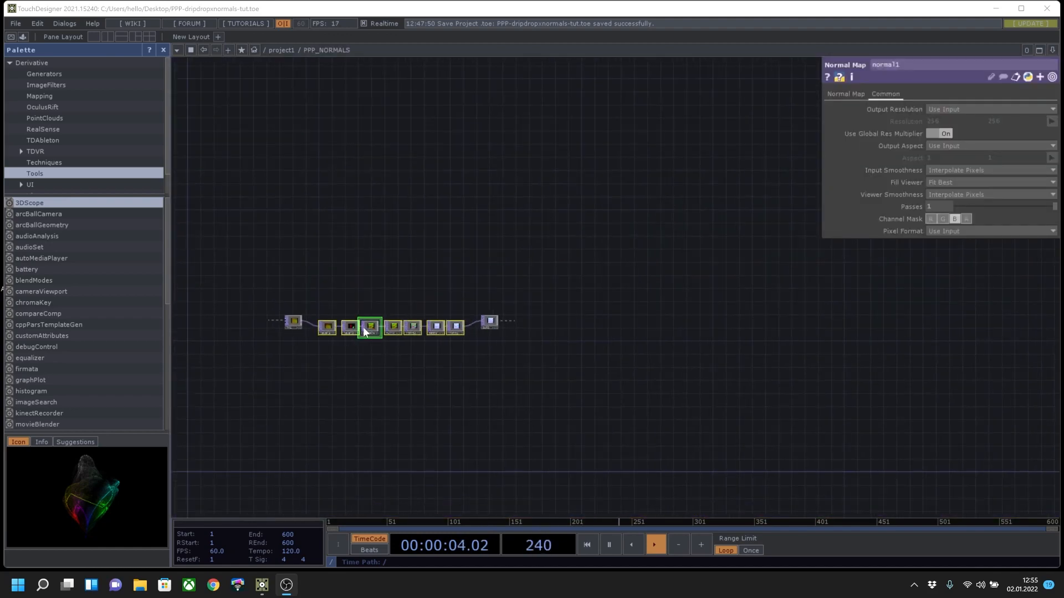
key("p")
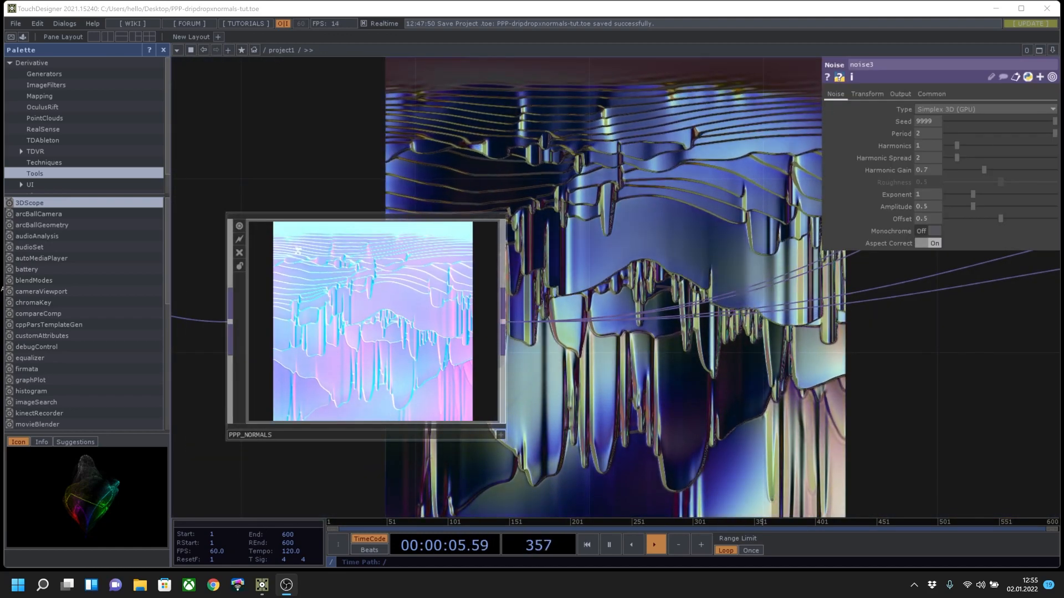
scroll(297, 251, "down", 5)
scroll(298, 250, "down", 4)
left_click_drag(268, 343, 707, 338)
scroll(567, 342, "down", 3)
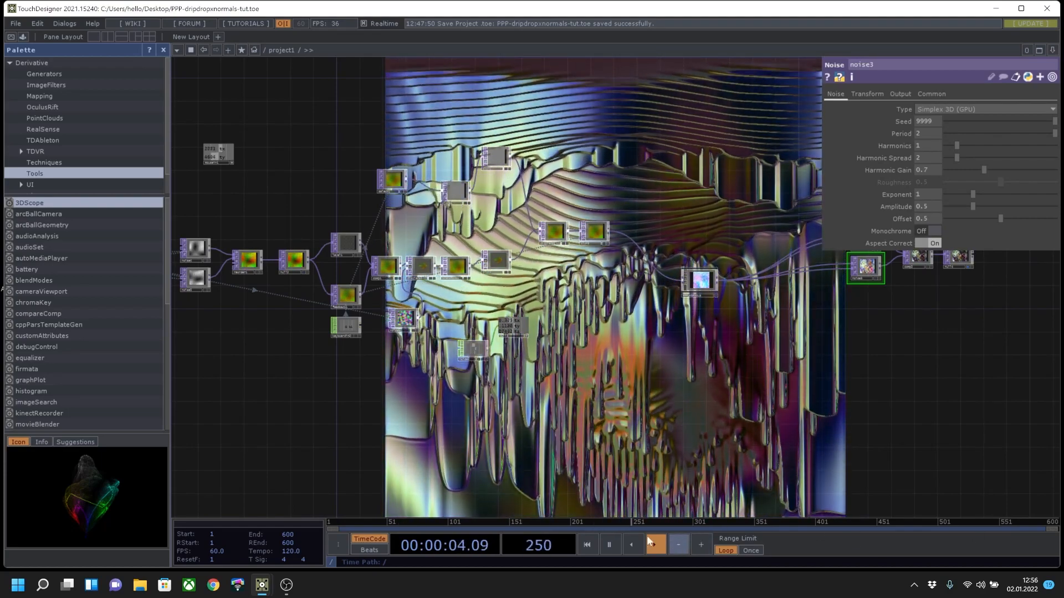
Pause the timeline of the finished drip project and open a new project.
left_click(610, 542)
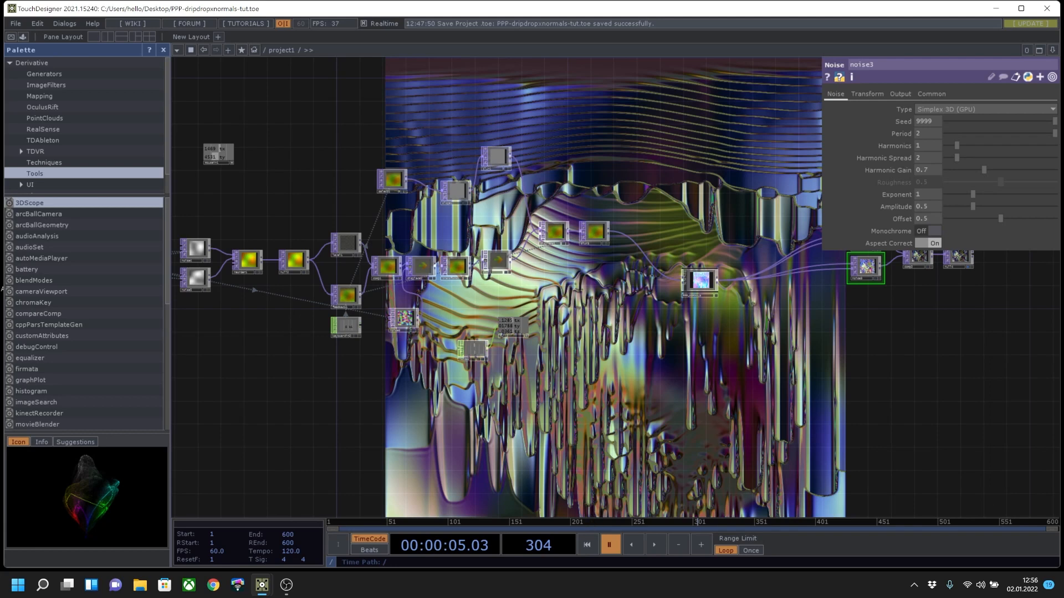
key("ctrl+n")
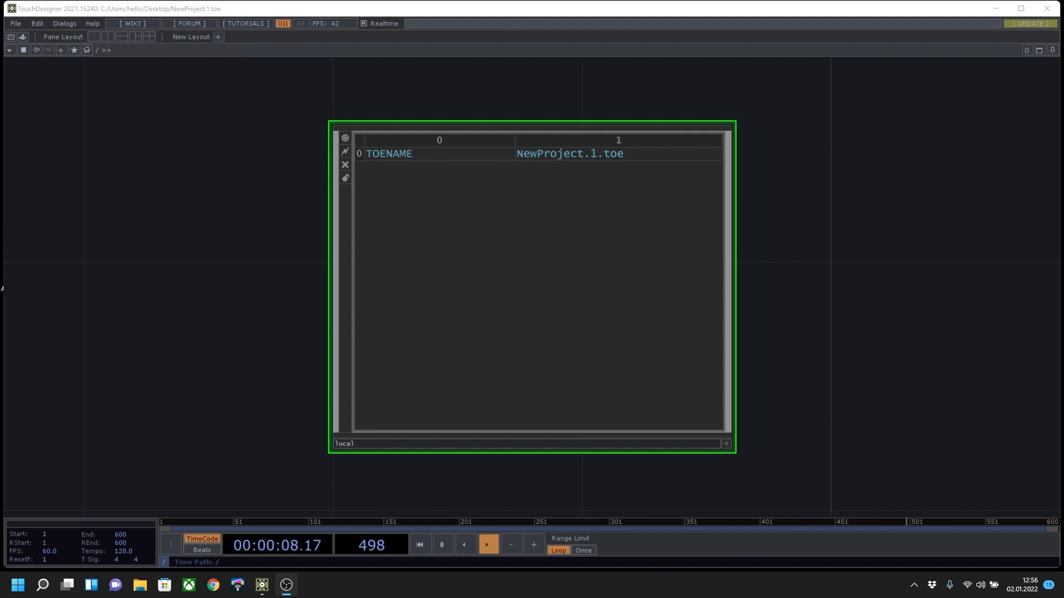
scroll(867, 335, "down", 3)
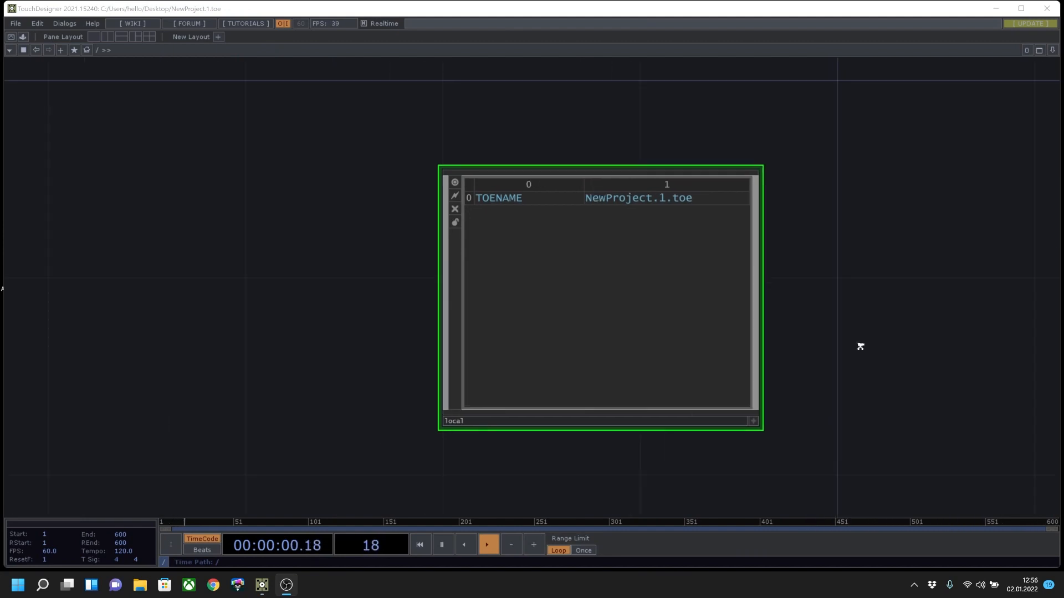
left_click_drag(810, 364, 665, 146)
left_click_drag(623, 261, 543, 150)
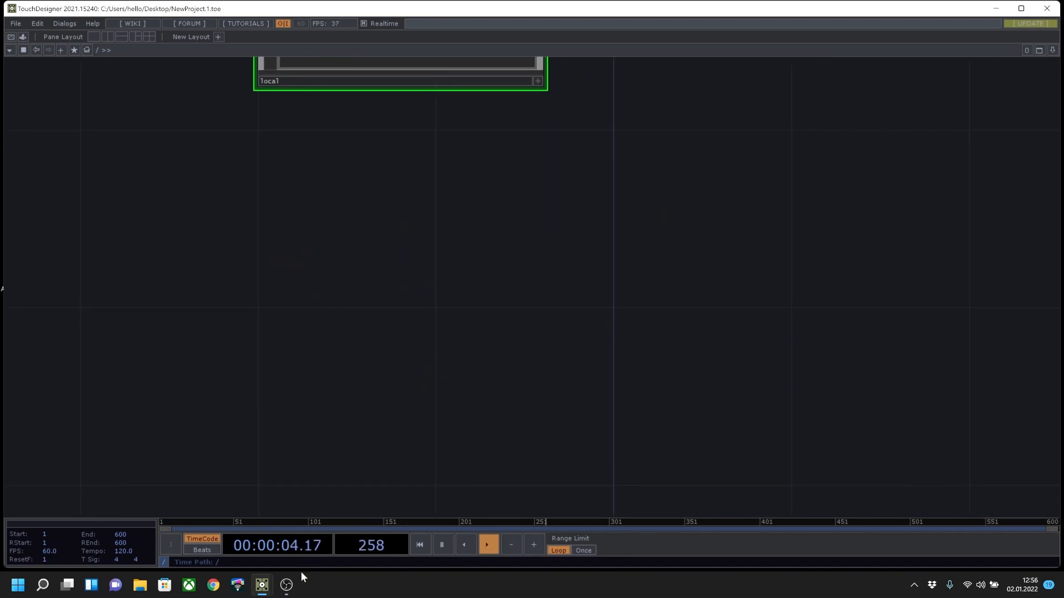
mouse_move(272, 592)
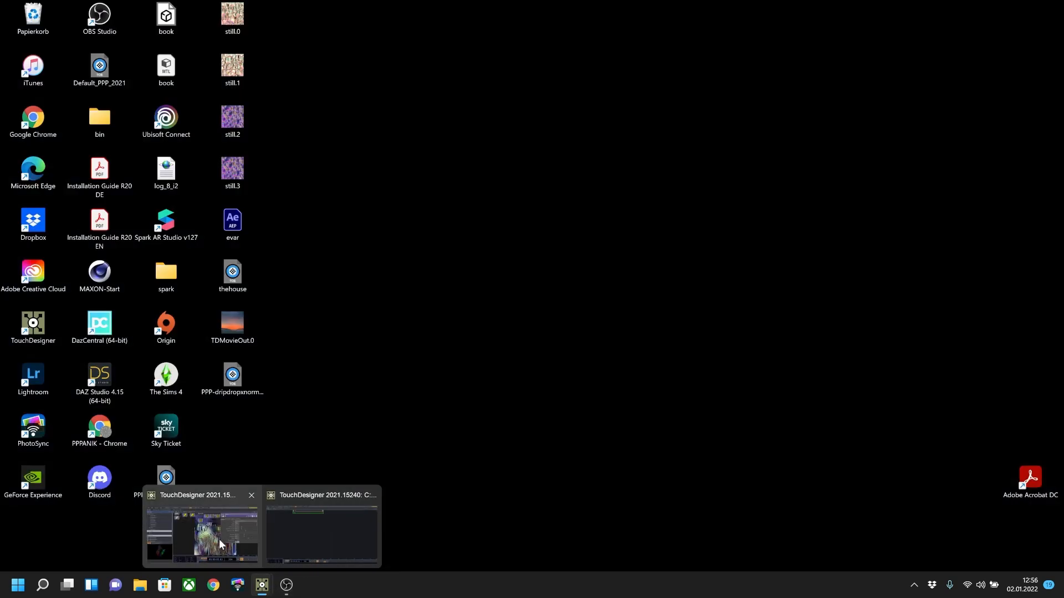
left_click(218, 540)
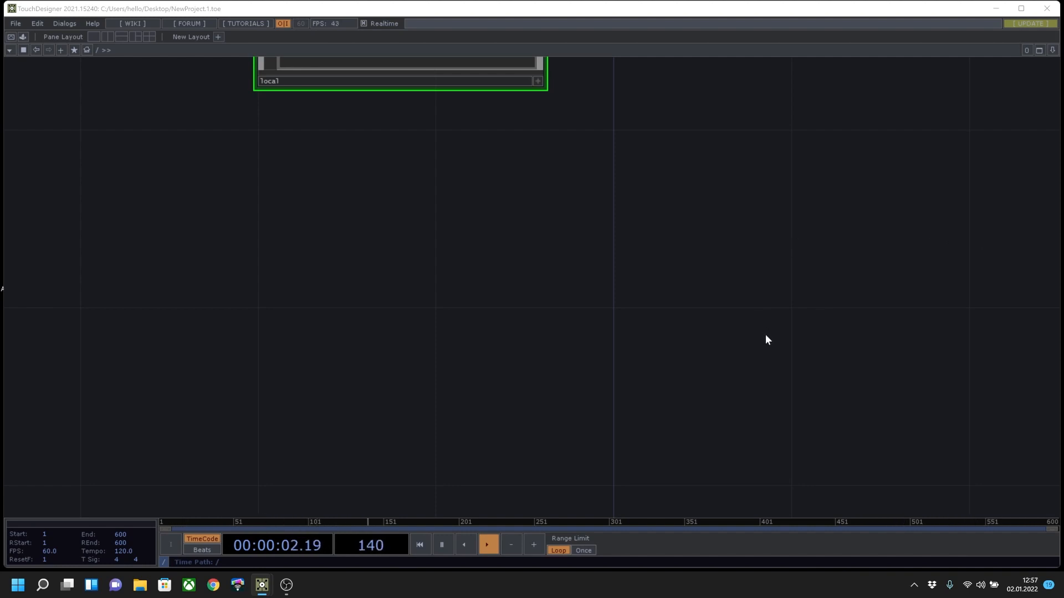
Add a Constant CHOP in an empty area of the new project's network.
left_click_drag(654, 154, 775, 63)
left_click_drag(717, 237, 656, 119)
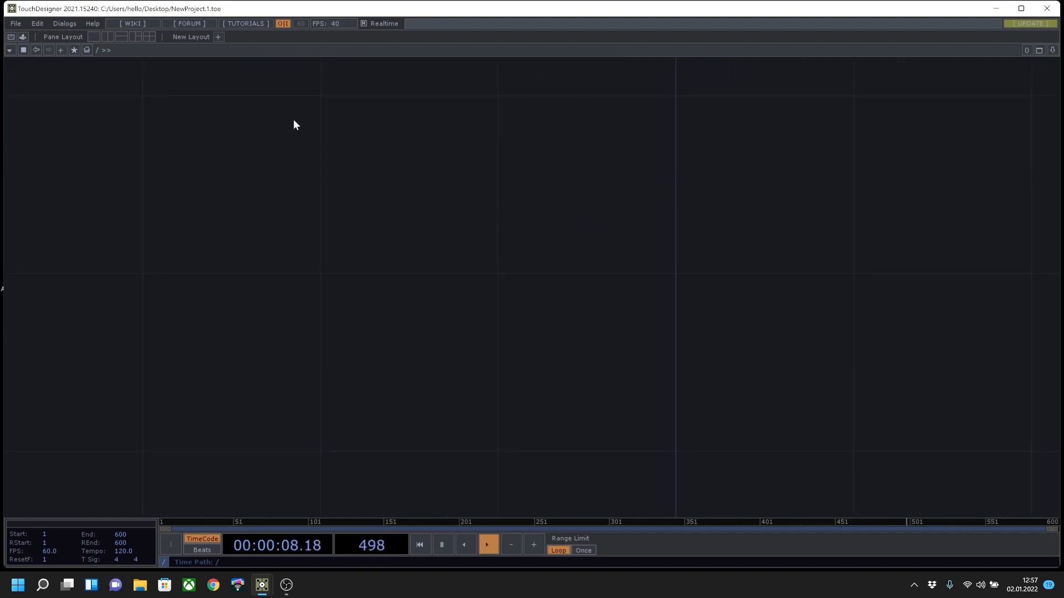
key("Tab")
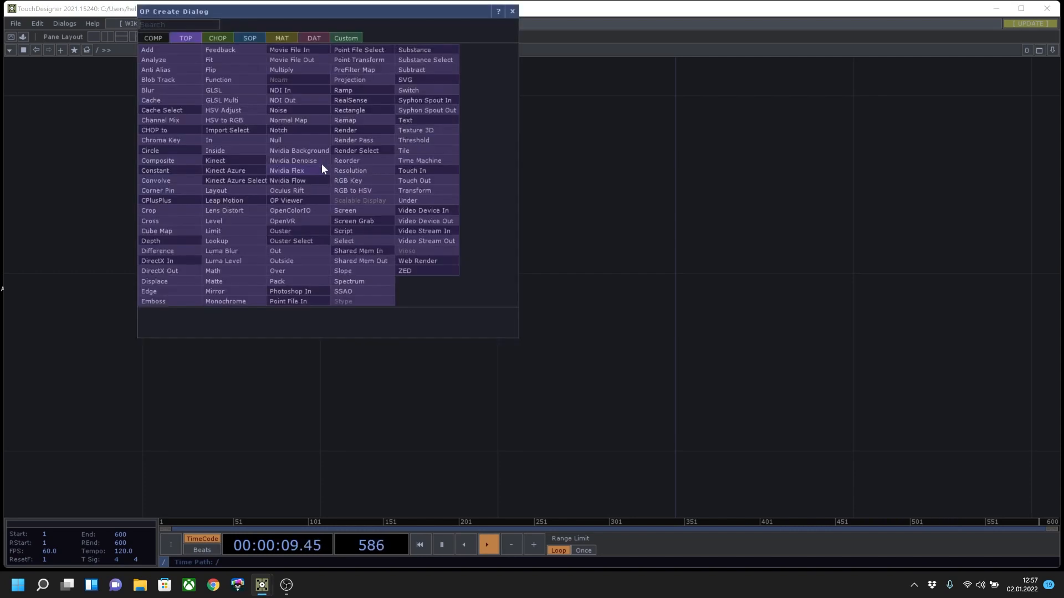
left_click(218, 39)
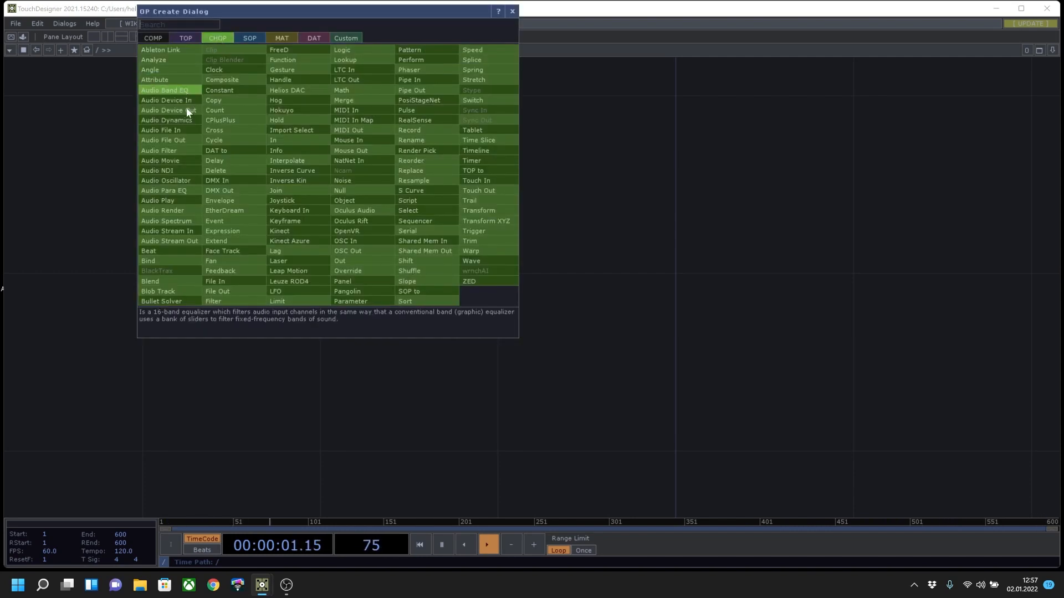
left_click(241, 86)
left_click(298, 112)
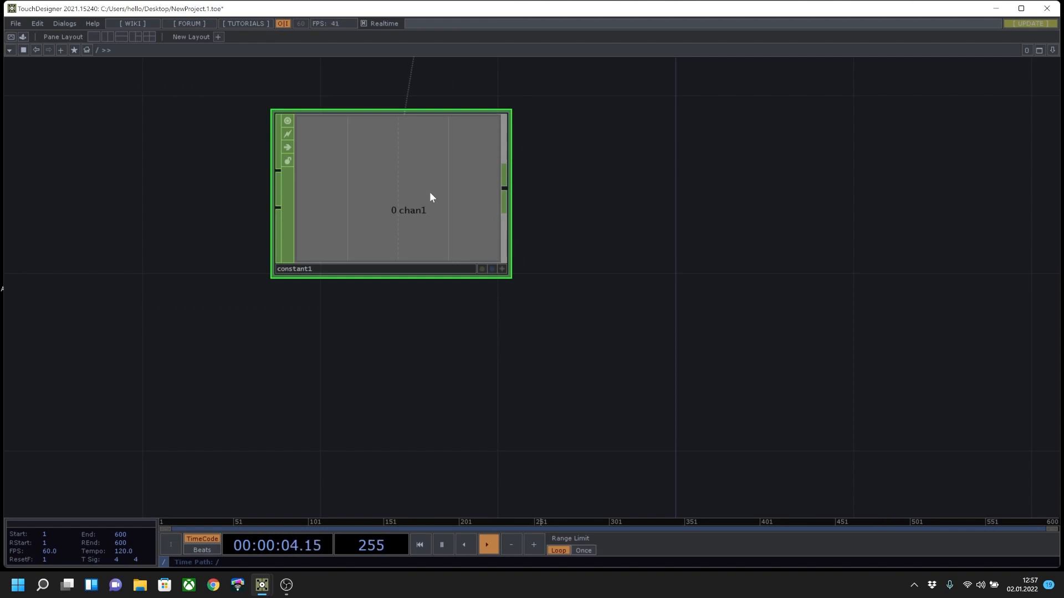
Name the Constant CHOP's channel res and set its value to 1920.
key("p")
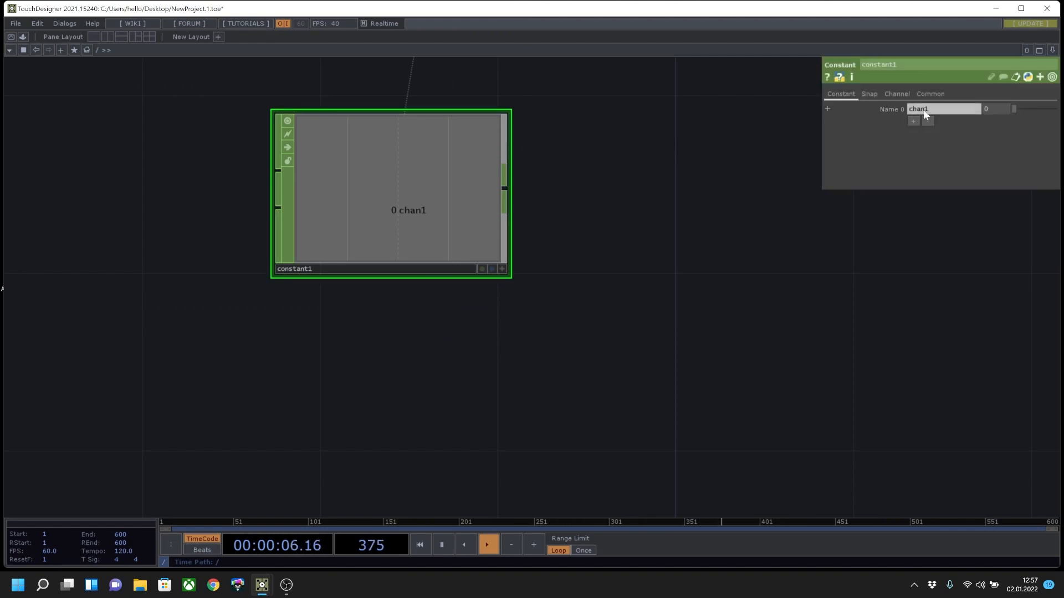
left_click(925, 111)
type("res")
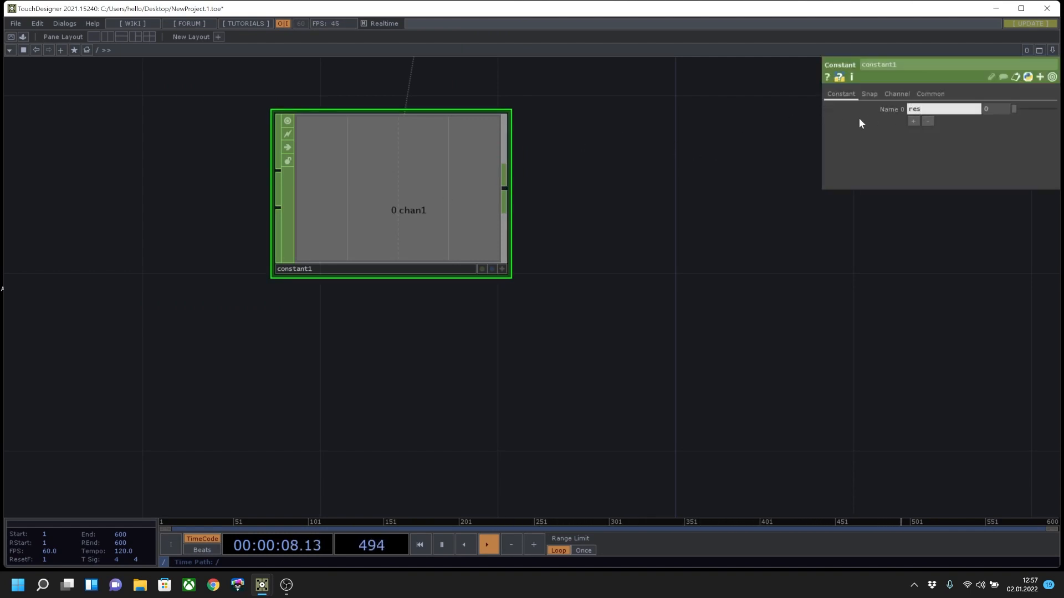
key("Return")
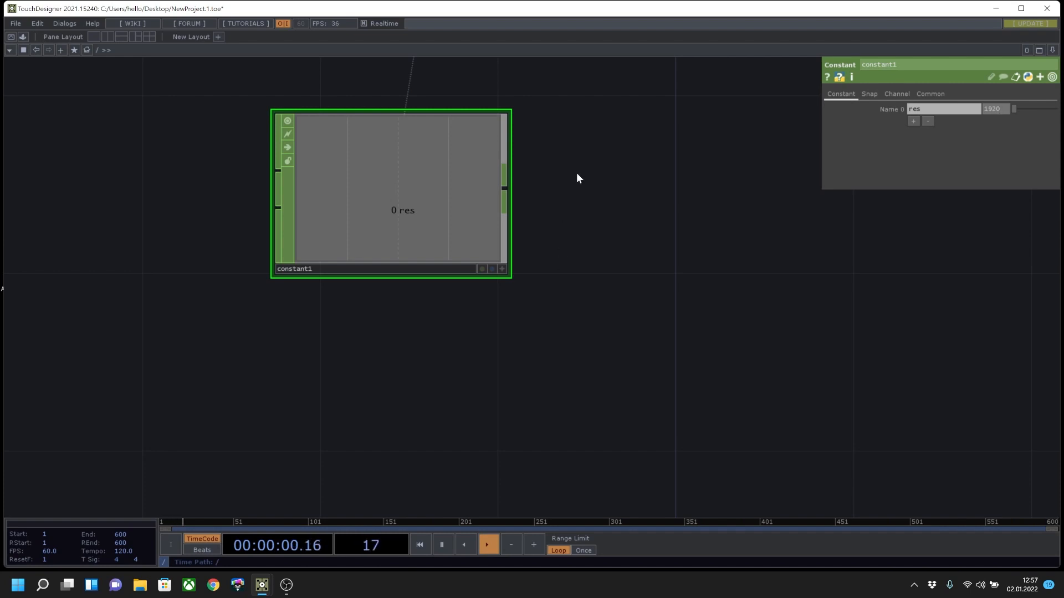
key("Return")
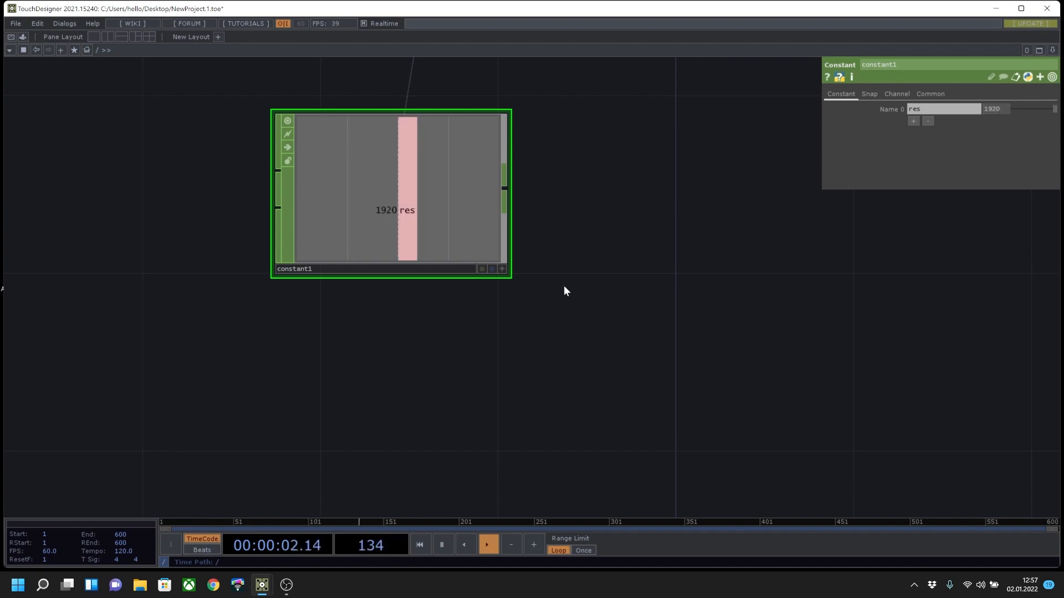
Add a Noise TOP to the network below the Constant CHOP.
scroll(571, 288, "down", 2)
left_click_drag(580, 340, 508, 237)
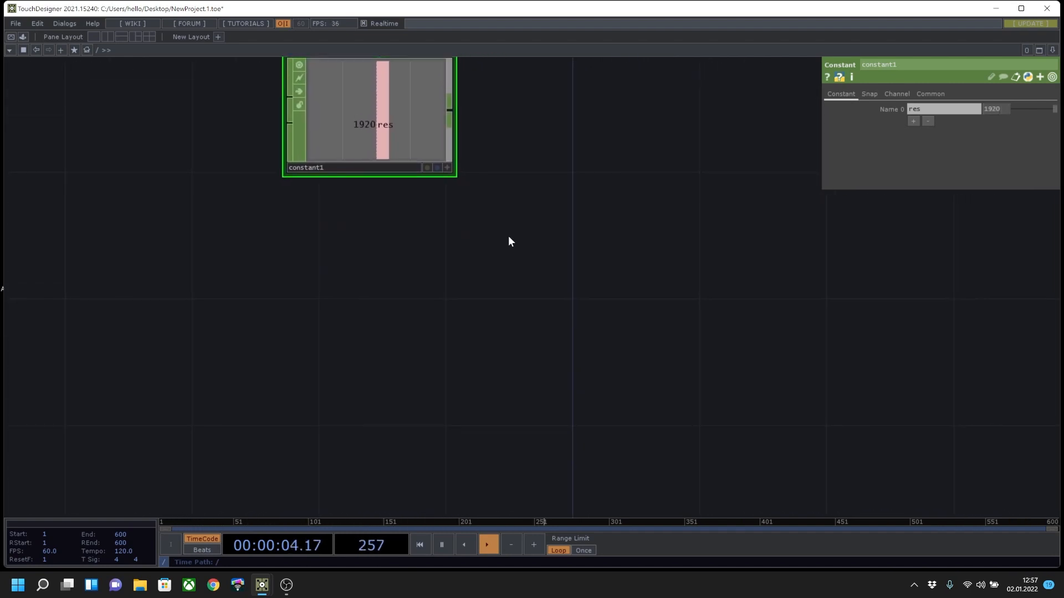
scroll(508, 237, "down", 3)
left_click_drag(427, 190, 330, 173)
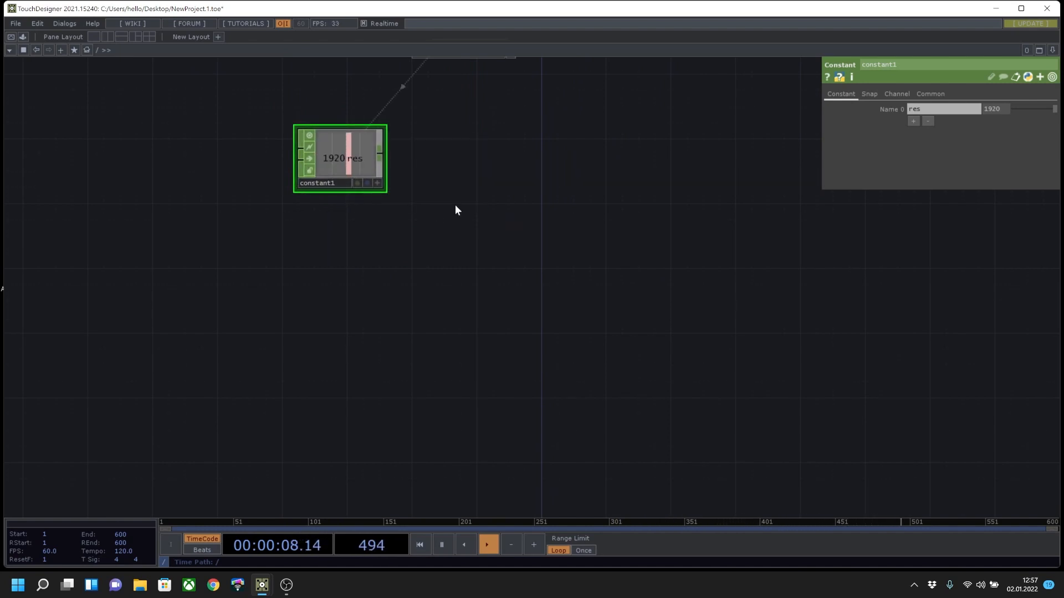
left_click_drag(493, 270, 493, 245)
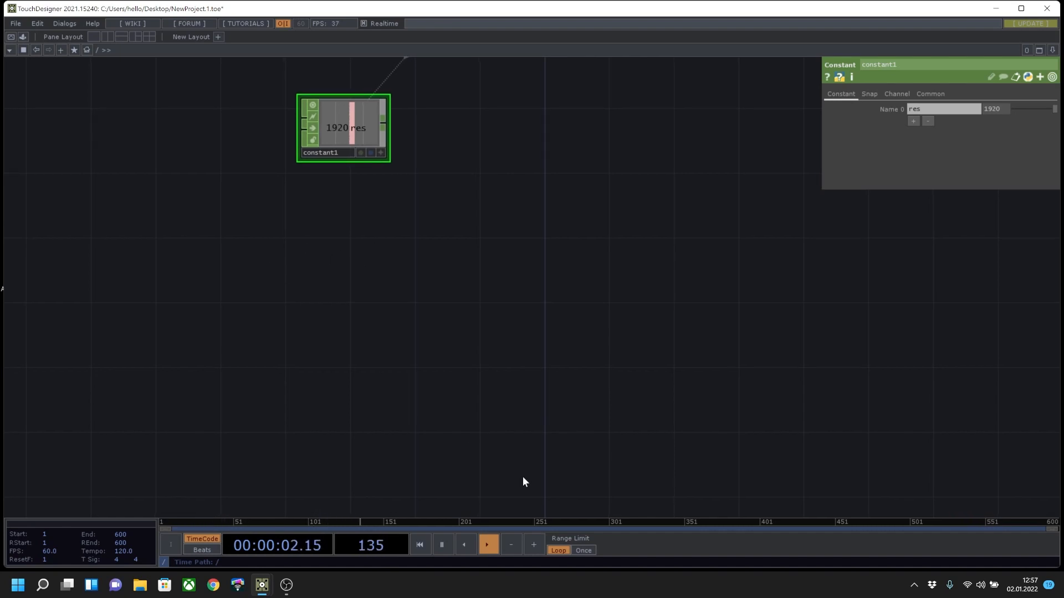
key("Tab")
left_click(316, 271)
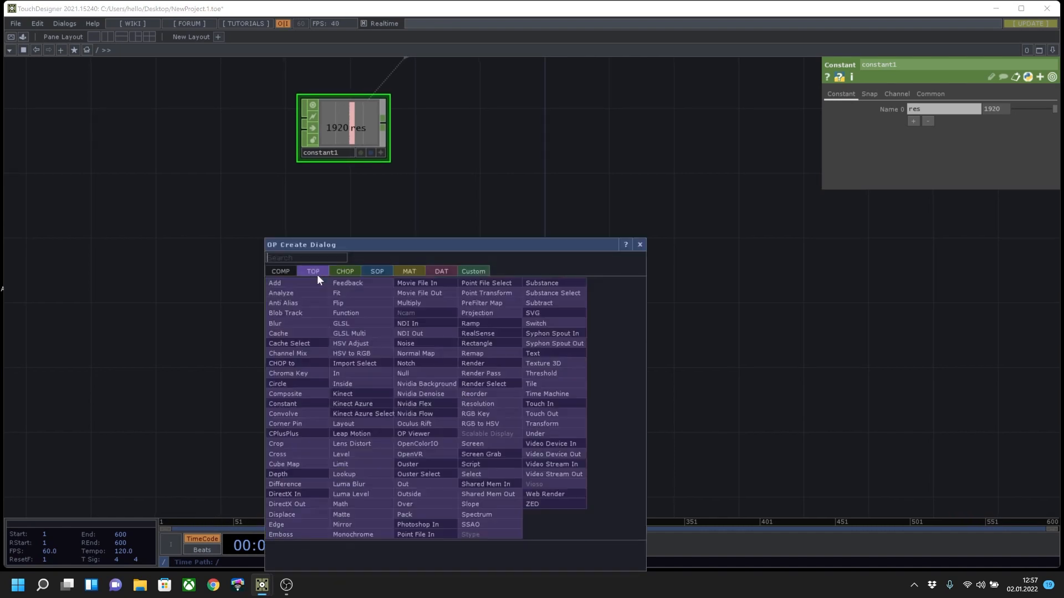
left_click(404, 350)
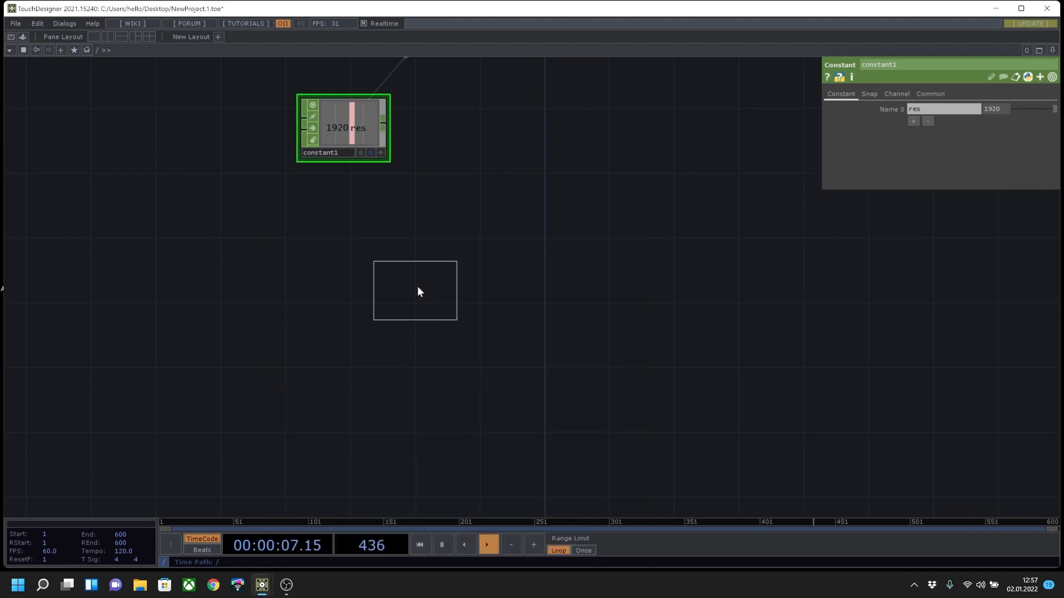
left_click(454, 269)
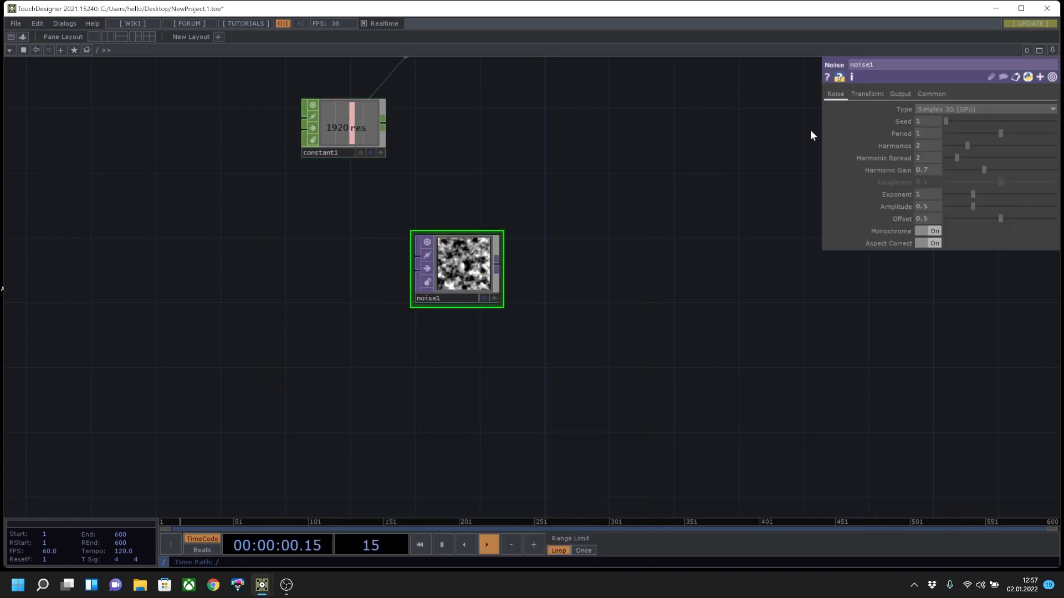
Set the Noise TOP's pixel format to 32-bit float (RGBA).
left_click(927, 95)
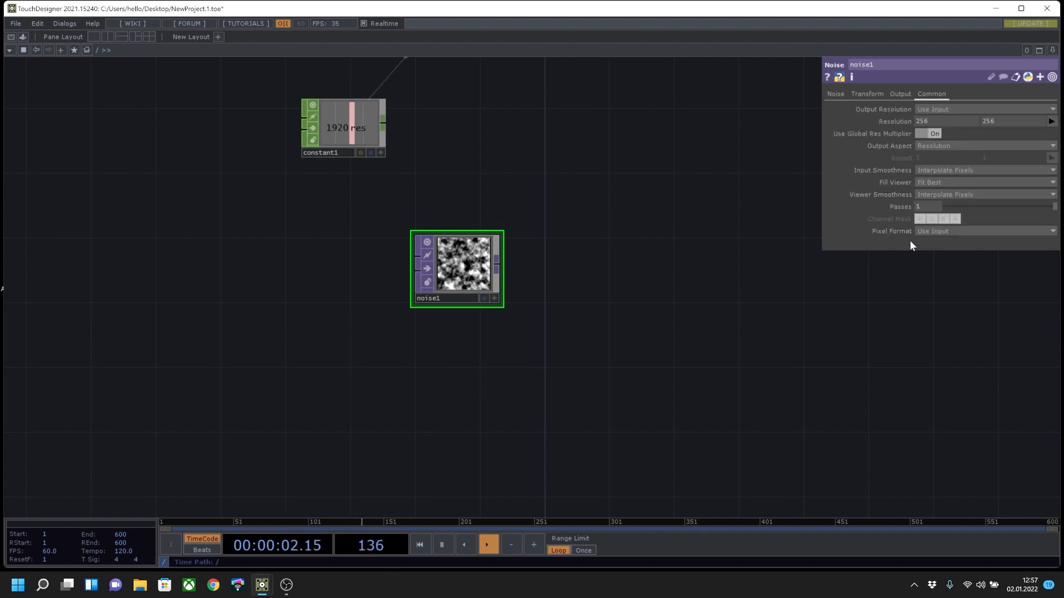
left_click(922, 232)
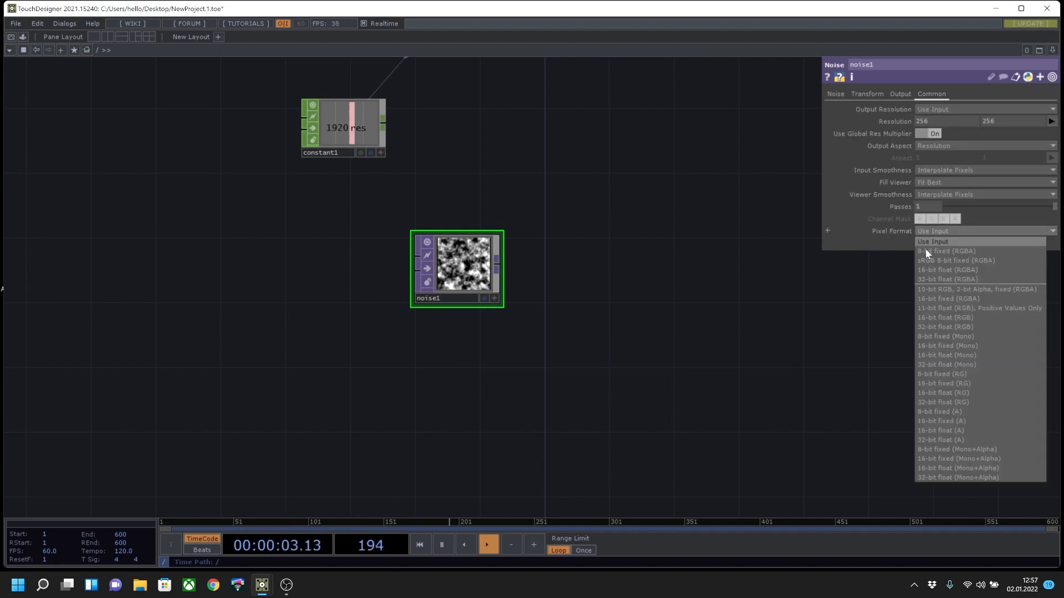
left_click(932, 279)
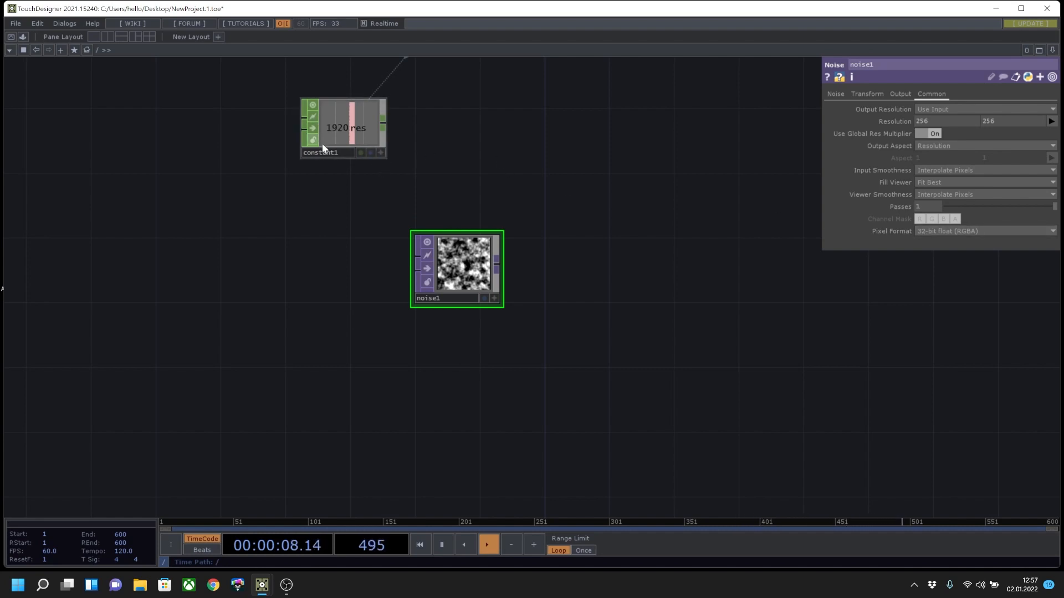
Link the Noise TOP's resolution width and height to the constant's res channel as a CHOP reference.
left_click(380, 152)
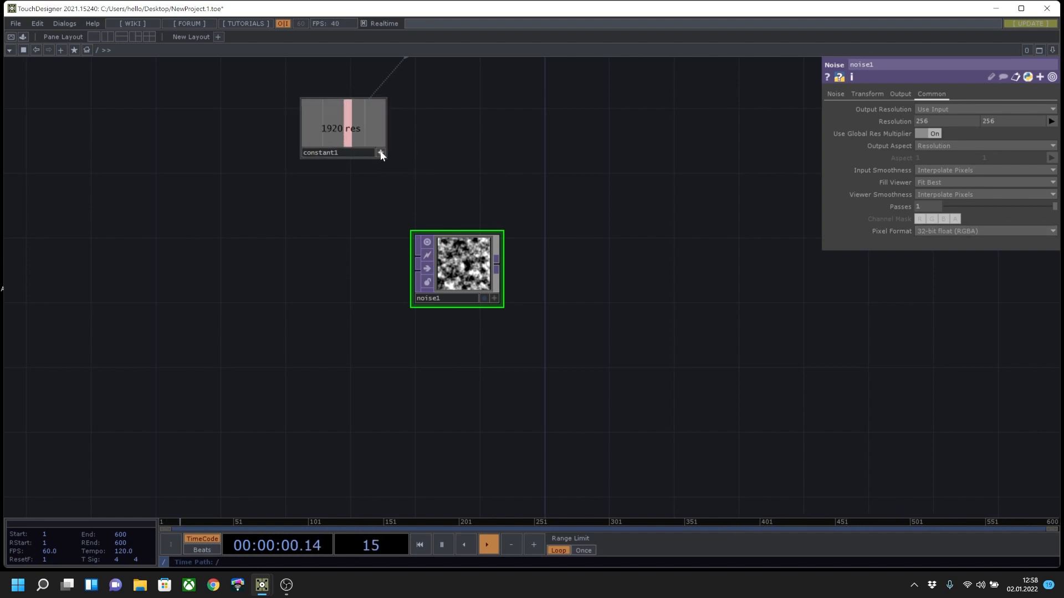
left_click_drag(356, 130, 888, 121)
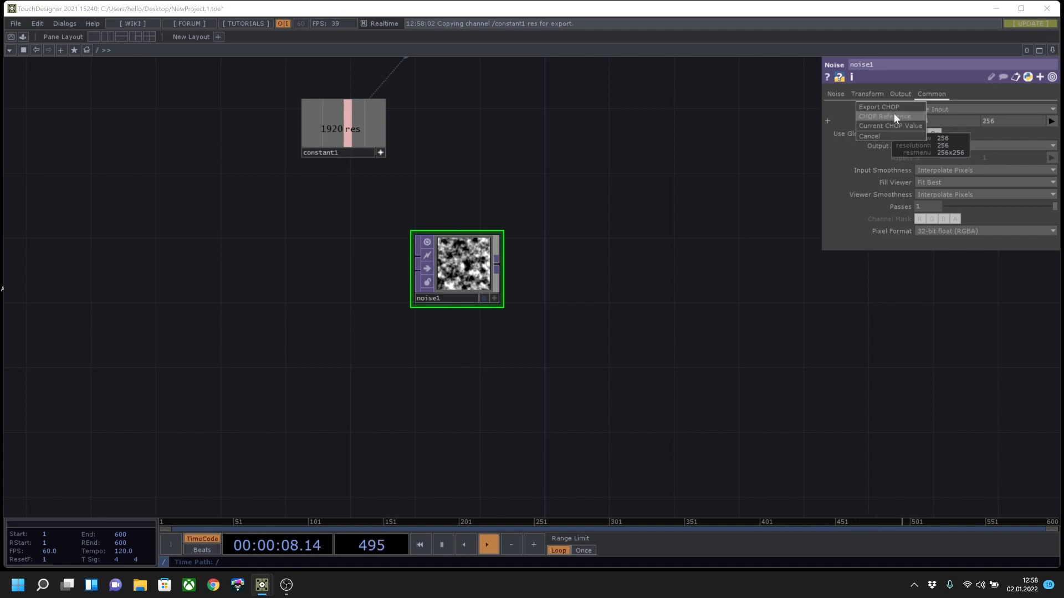
left_click(893, 115)
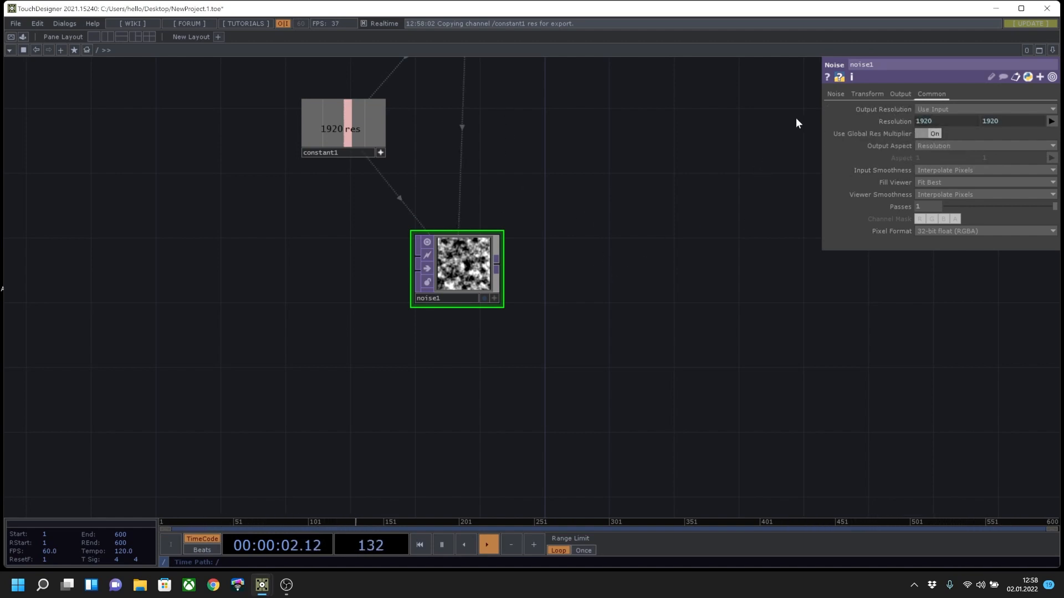
Set the Noise TOP's period to 3, its harmonics to 0 and its transform scale to 0.8 on all three axes.
left_click(835, 94)
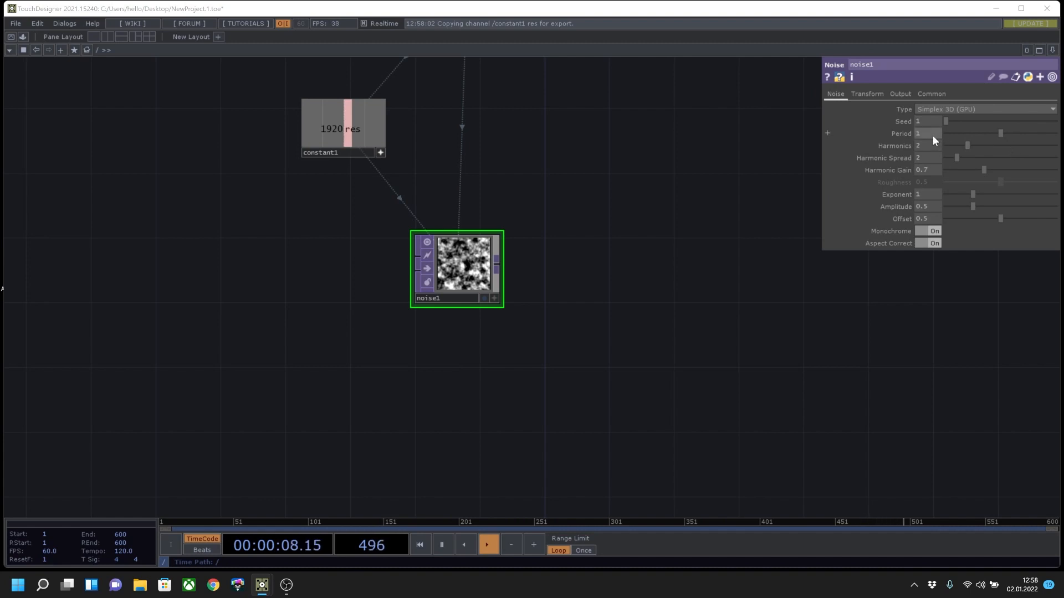
mouse_move(933, 136)
left_mouse_down()
mouse_move(902, 141)
mouse_move(952, 145)
mouse_move(930, 149)
left_mouse_up()
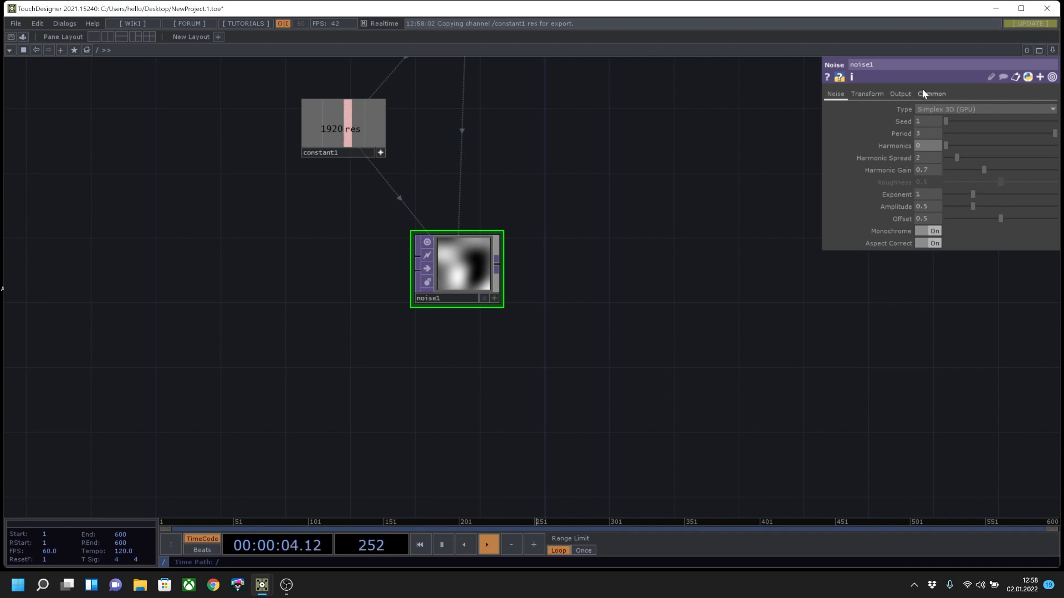
left_click(863, 92)
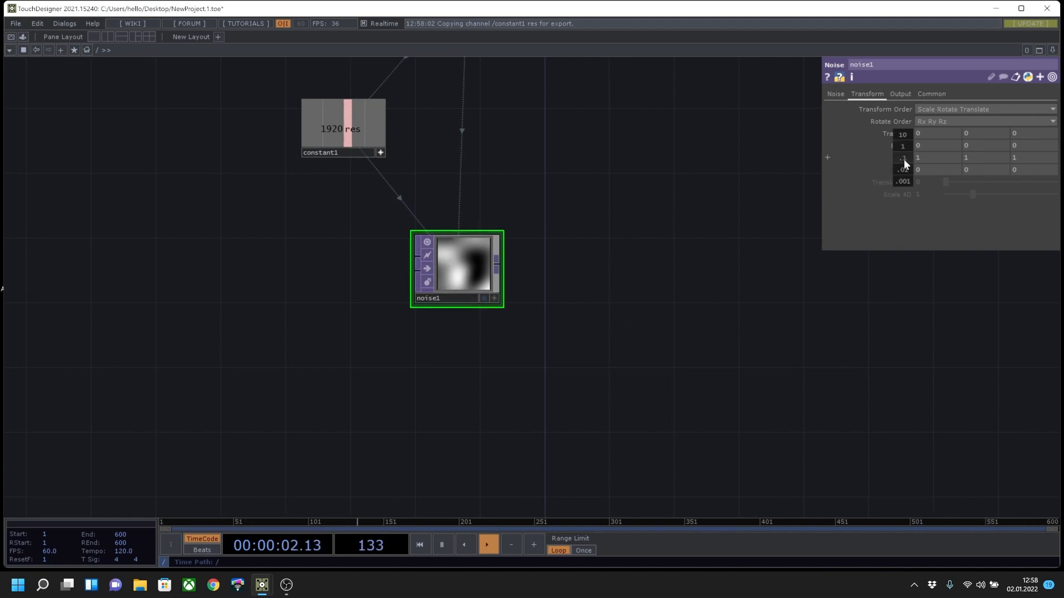
mouse_move(903, 159)
middle_mouse_down()
mouse_move(887, 159)
mouse_move(916, 158)
middle_mouse_up()
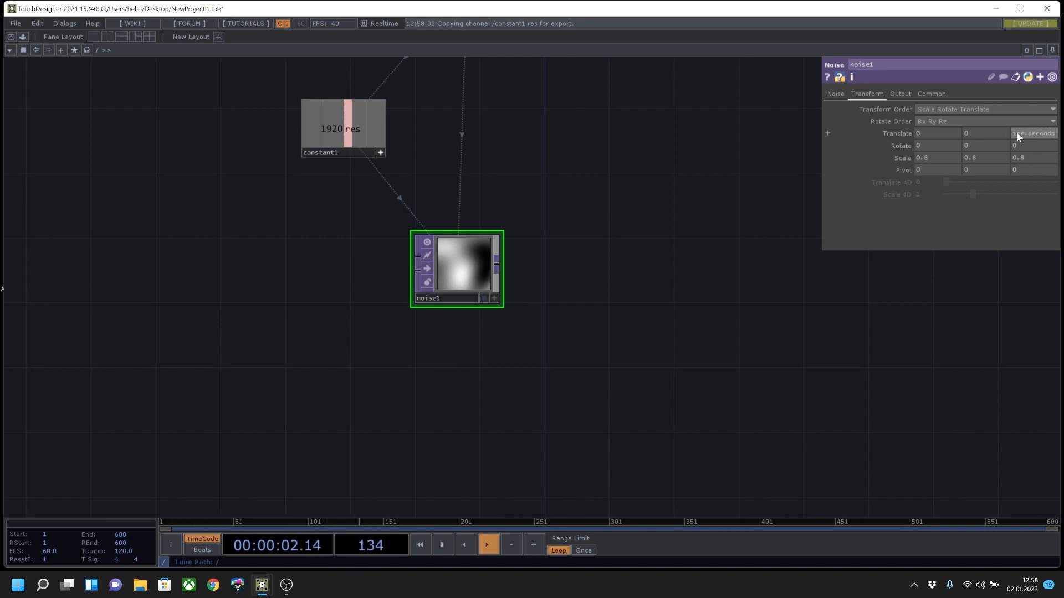
Multiply the seconds-based expression on the Noise TOP's Z translate by a factor to control the animation speed.
type("*")
key("Return")
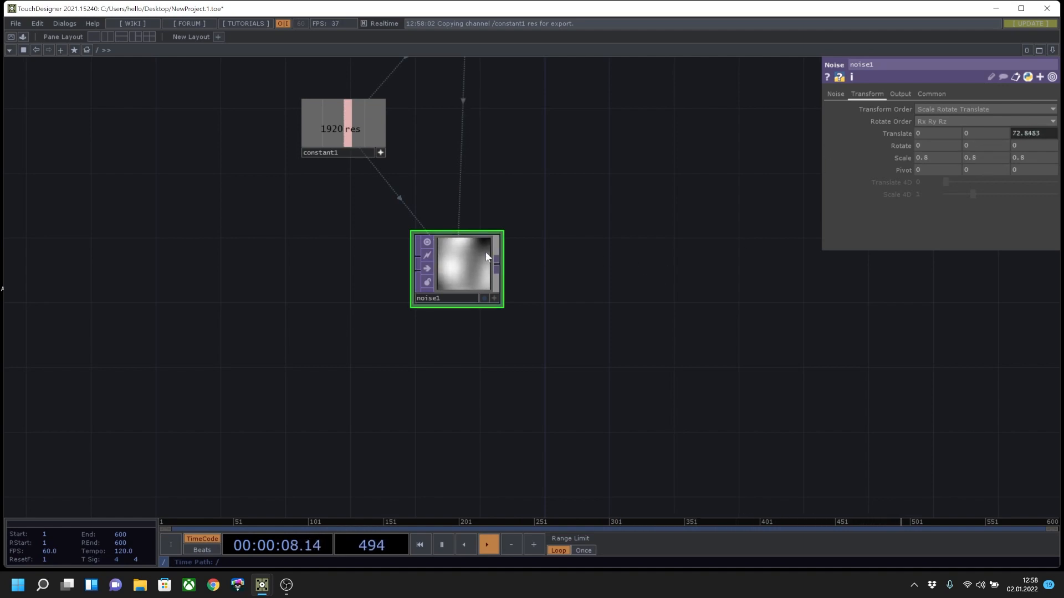
scroll(460, 267, "up", 3)
scroll(458, 266, "up", 2)
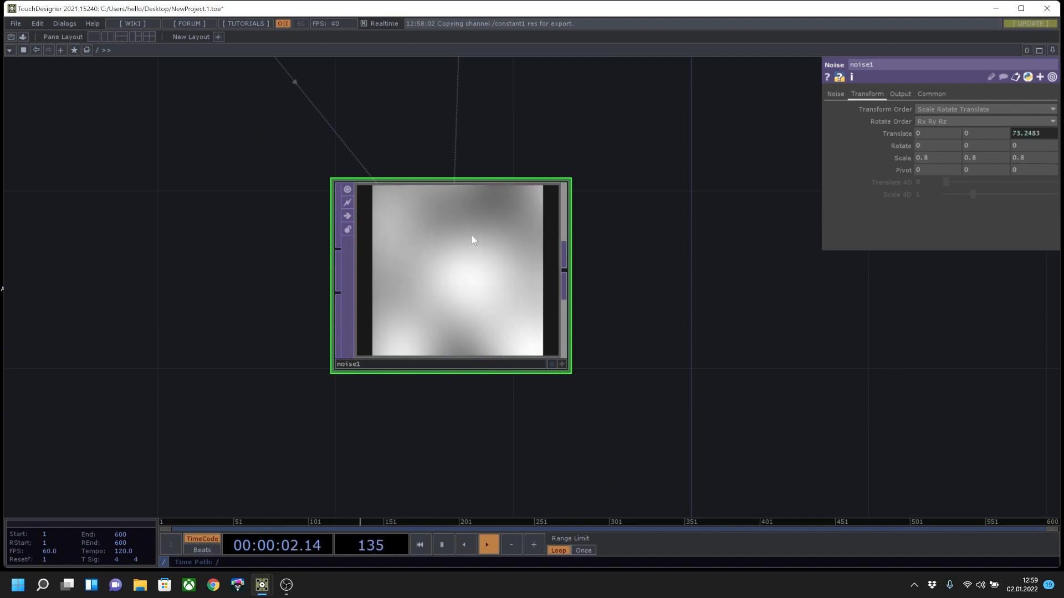
scroll(479, 247, "down", 4)
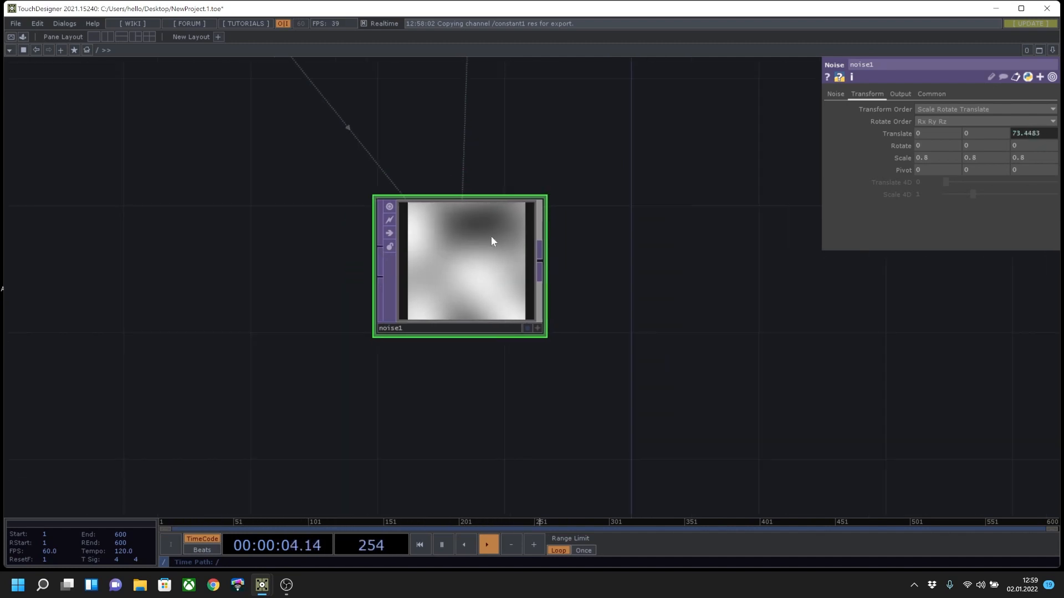
scroll(498, 241, "down", 4)
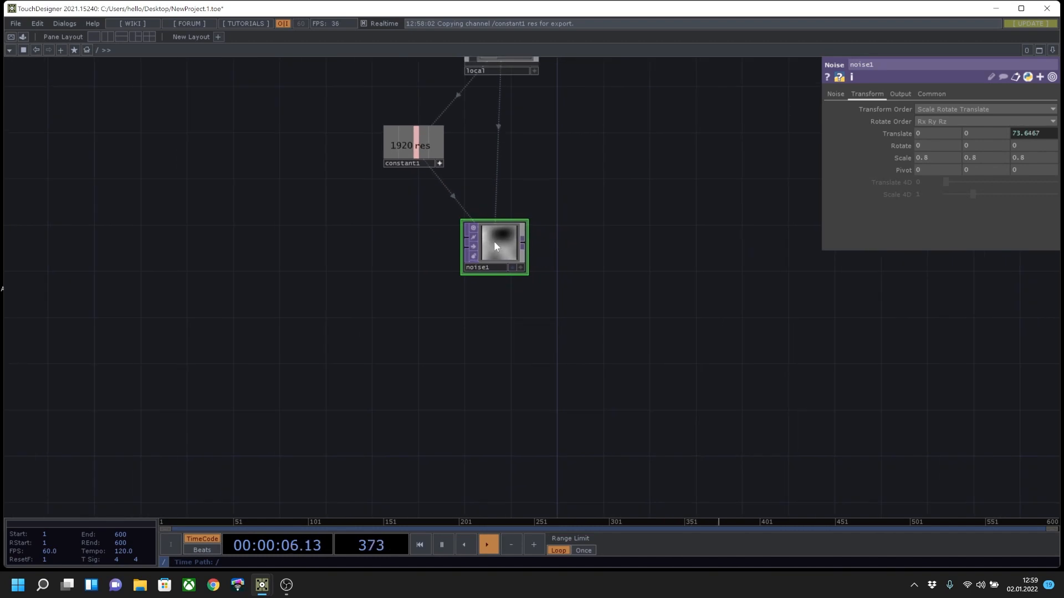
Duplicate the Noise TOP directly below the original and set the copy's seed to 2336.
key("ctrl+c")
key("ctrl+v")
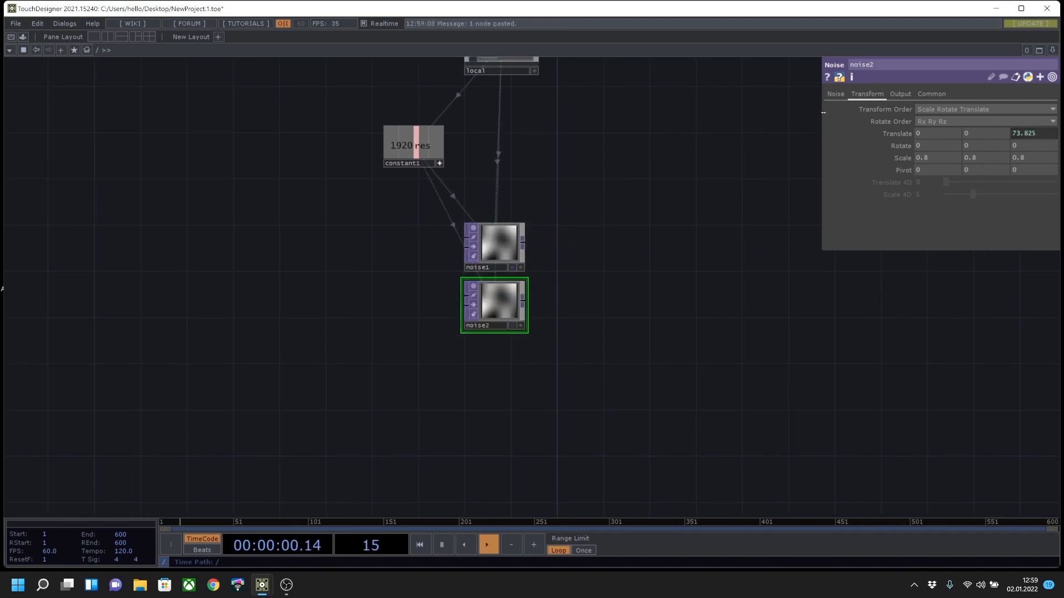
left_click(835, 94)
left_click_drag(944, 122, 971, 121)
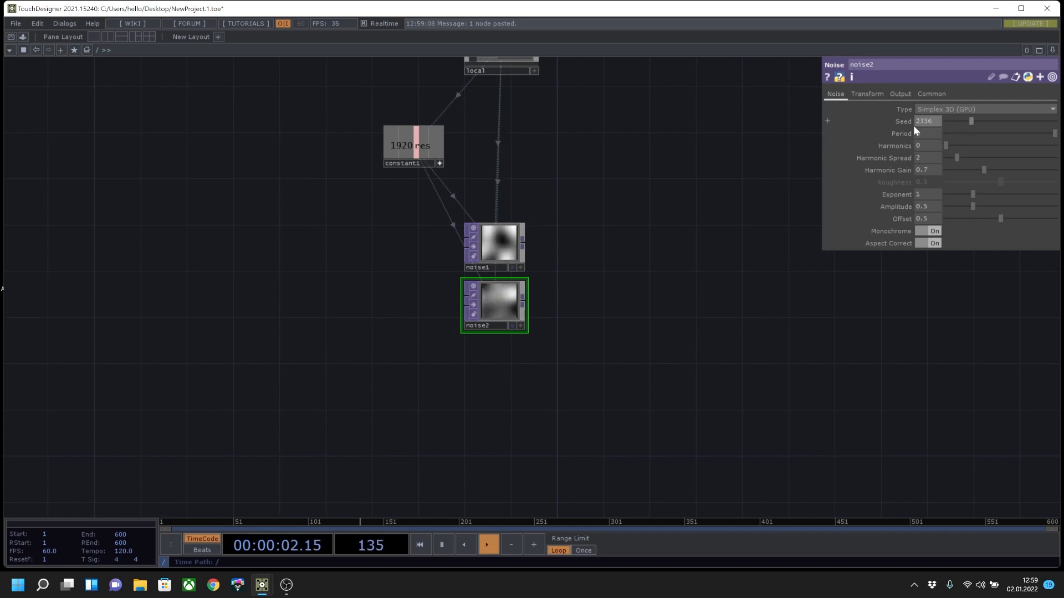
Set the original Noise TOP's seed to 2082.
left_click(502, 249)
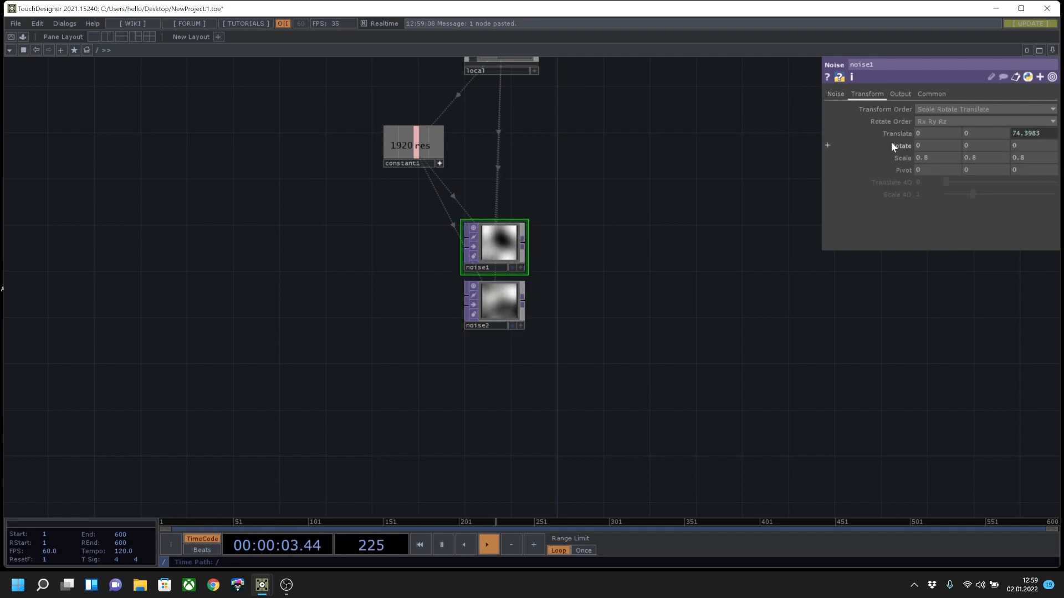
left_click(833, 94)
left_click(970, 121)
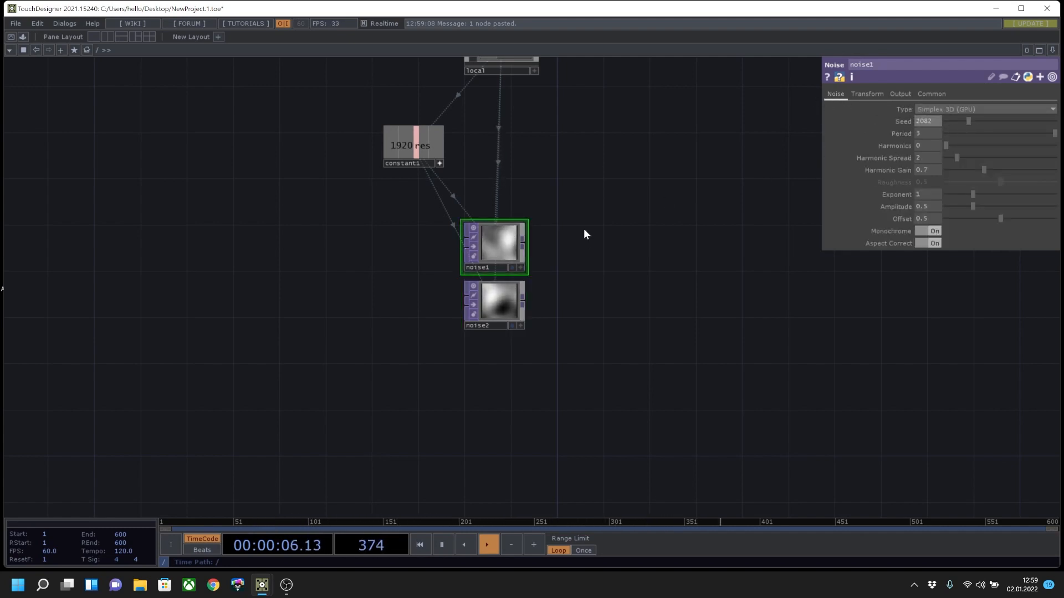
scroll(505, 287, "up", 3)
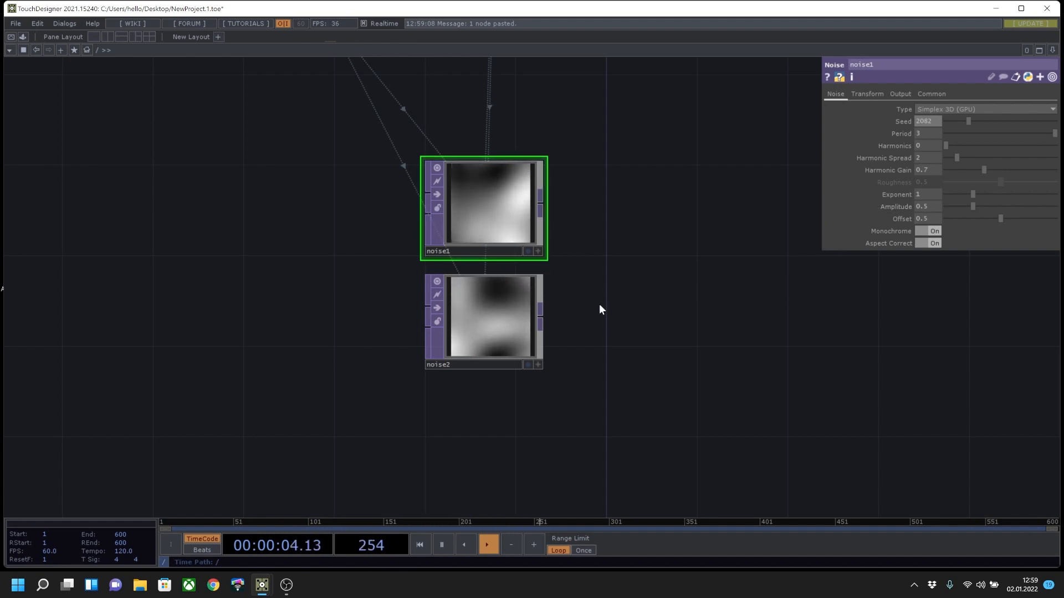
Add a Reorder TOP beside the noises and connect noise1 to its first input and noise2 to its second.
left_click_drag(627, 275, 444, 296)
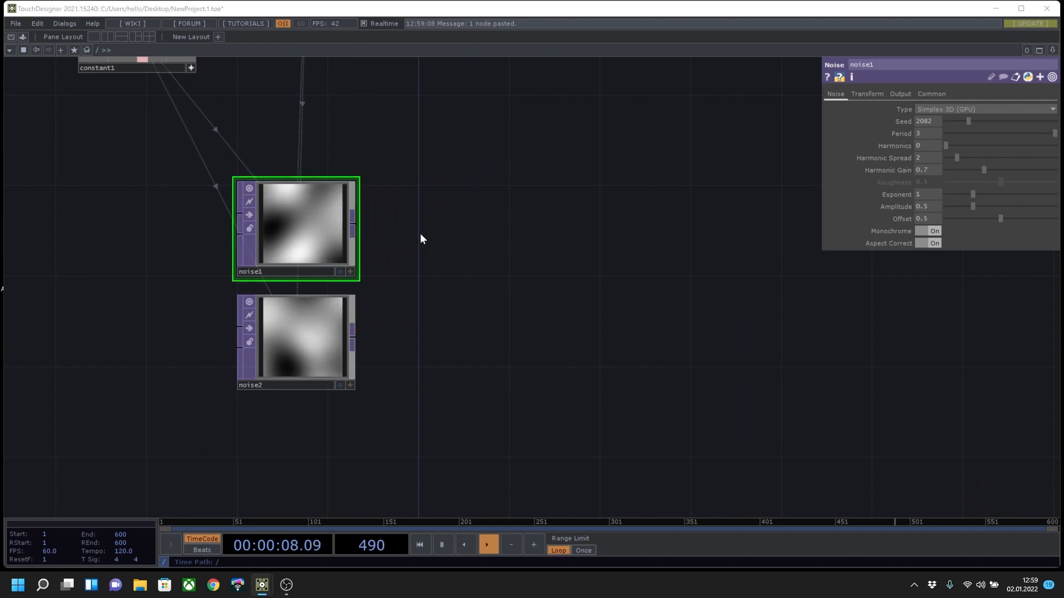
key("Tab")
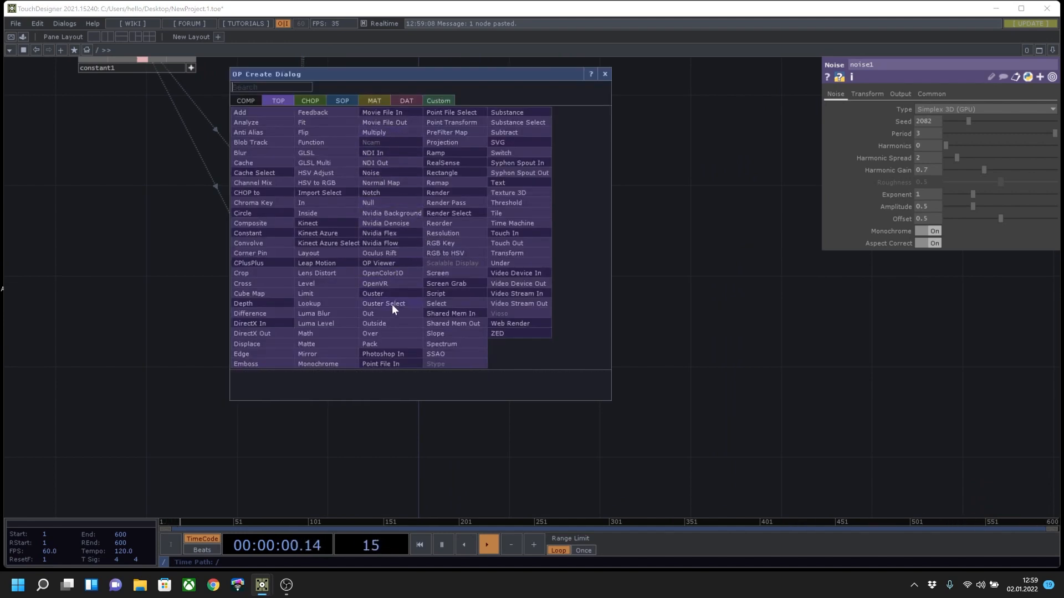
left_click(449, 225)
left_click(510, 280)
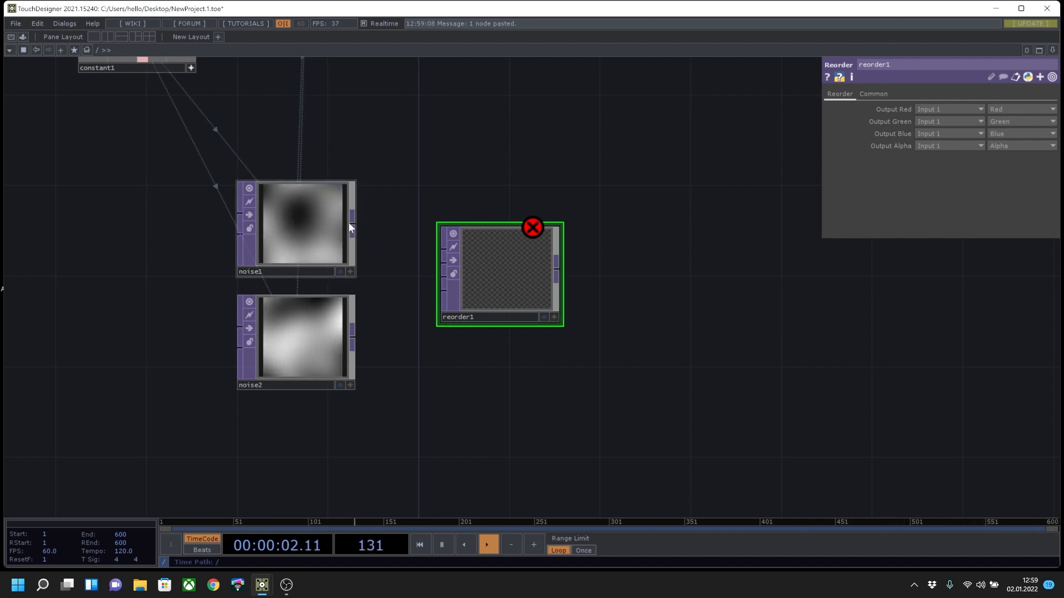
left_click_drag(352, 223, 443, 249)
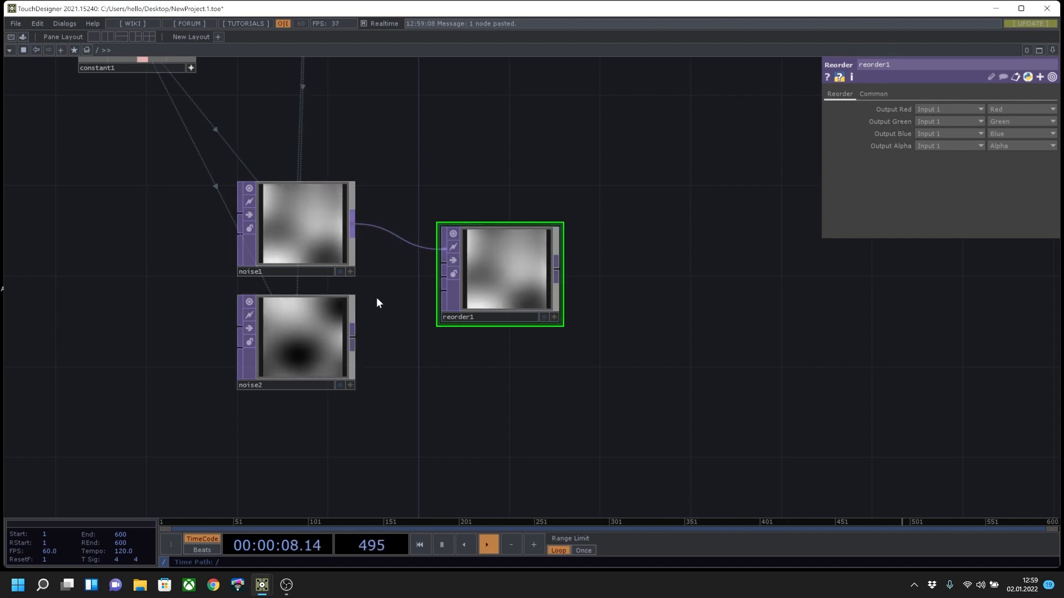
left_click_drag(353, 331, 444, 264)
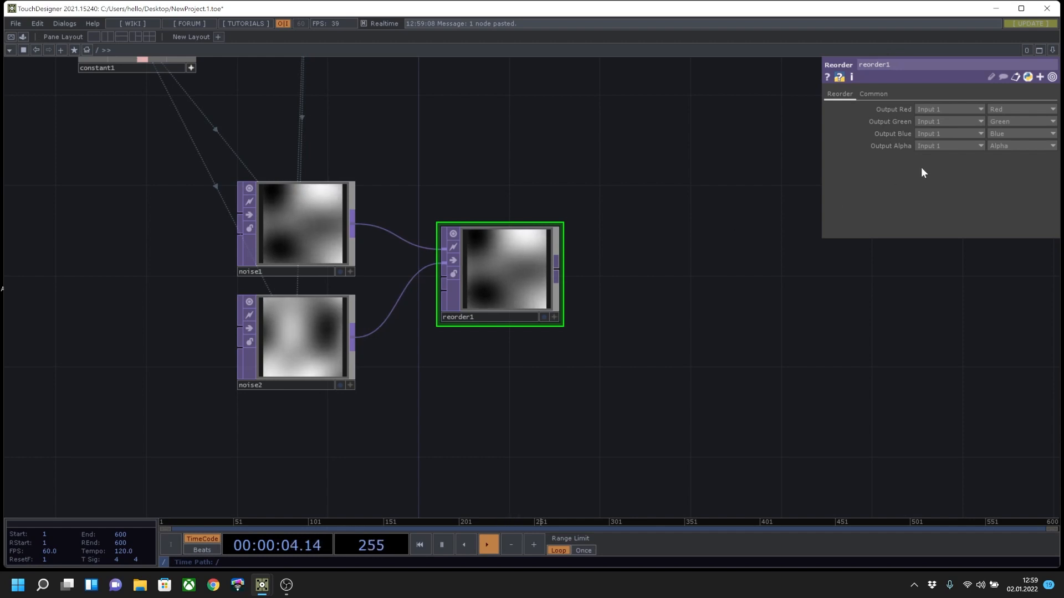
Set the Reorder TOP's output blue to Zero and take its output green from Input 2.
left_click(996, 132)
left_click(1002, 230)
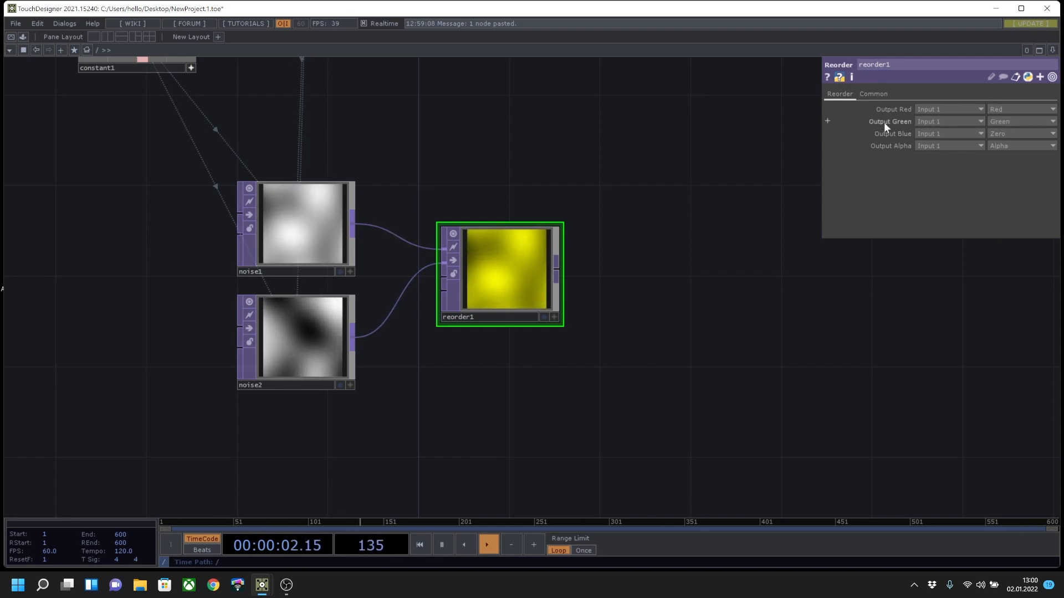
left_click(929, 133)
left_click(931, 141)
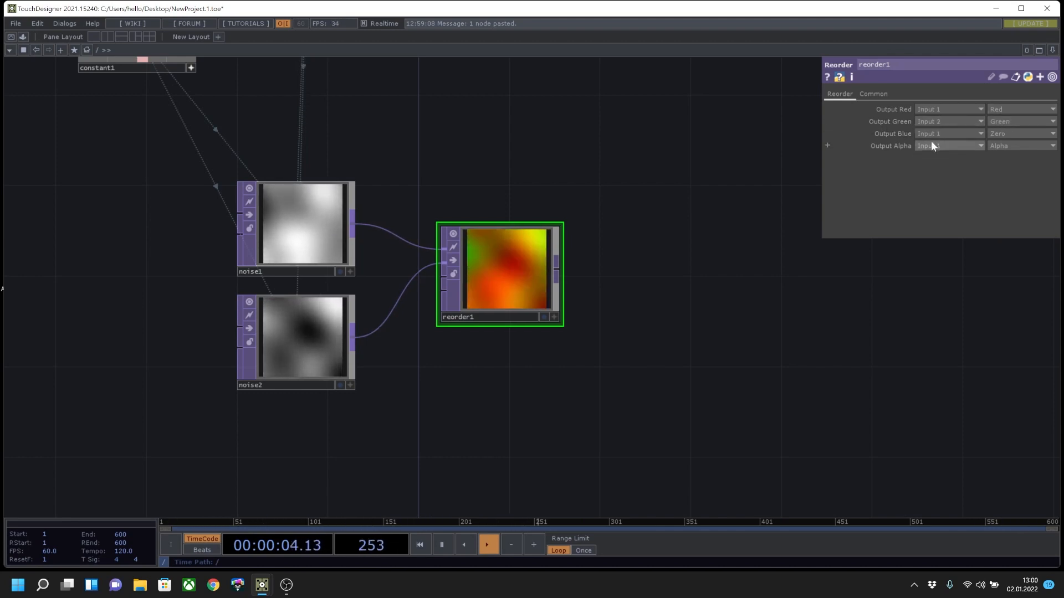
scroll(499, 258, "up", 5)
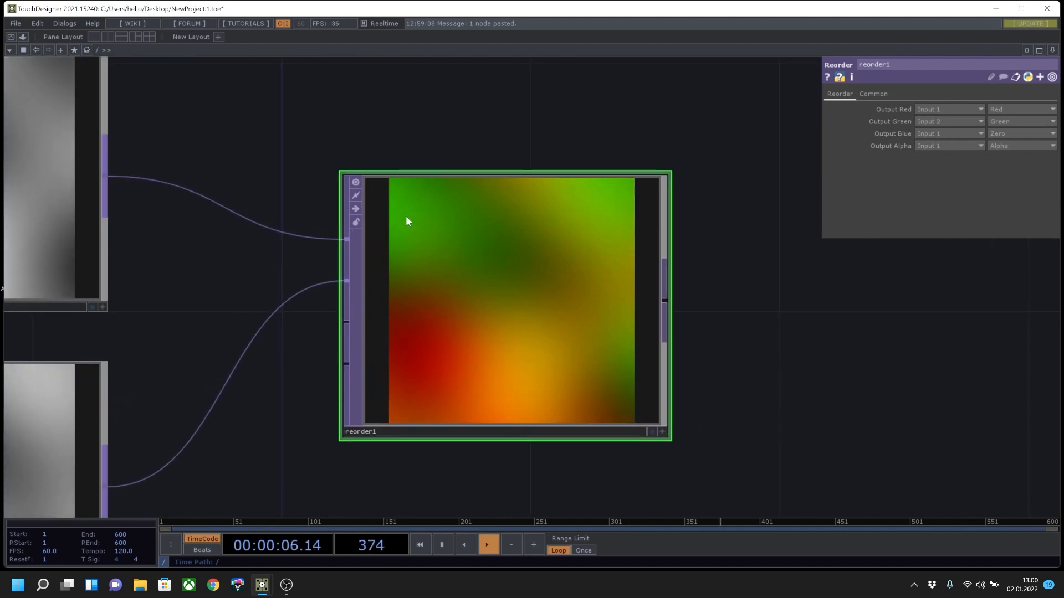
scroll(481, 236, "down", 2)
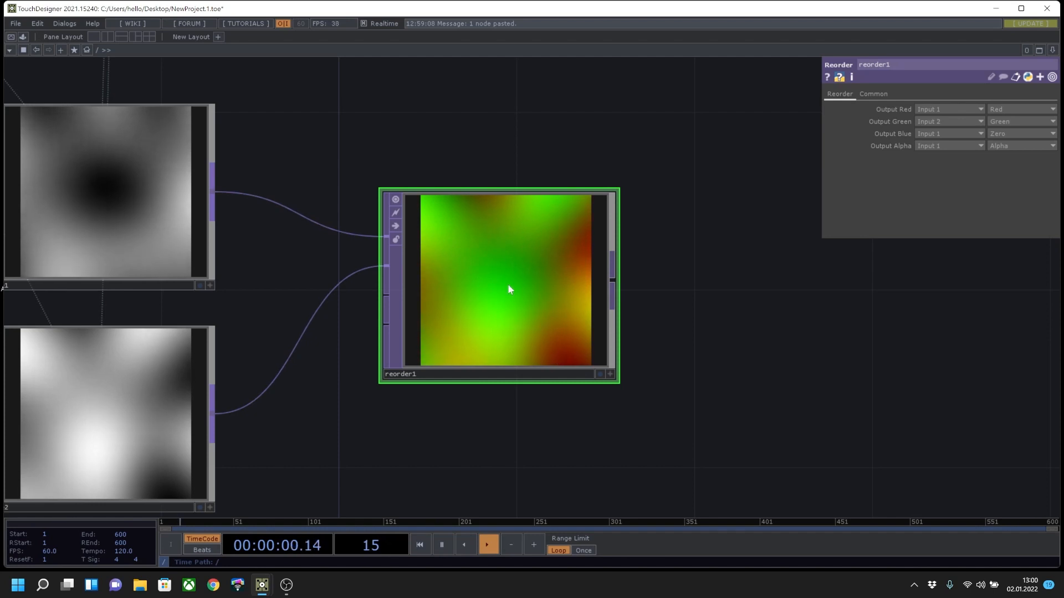
scroll(713, 256, "down", 3)
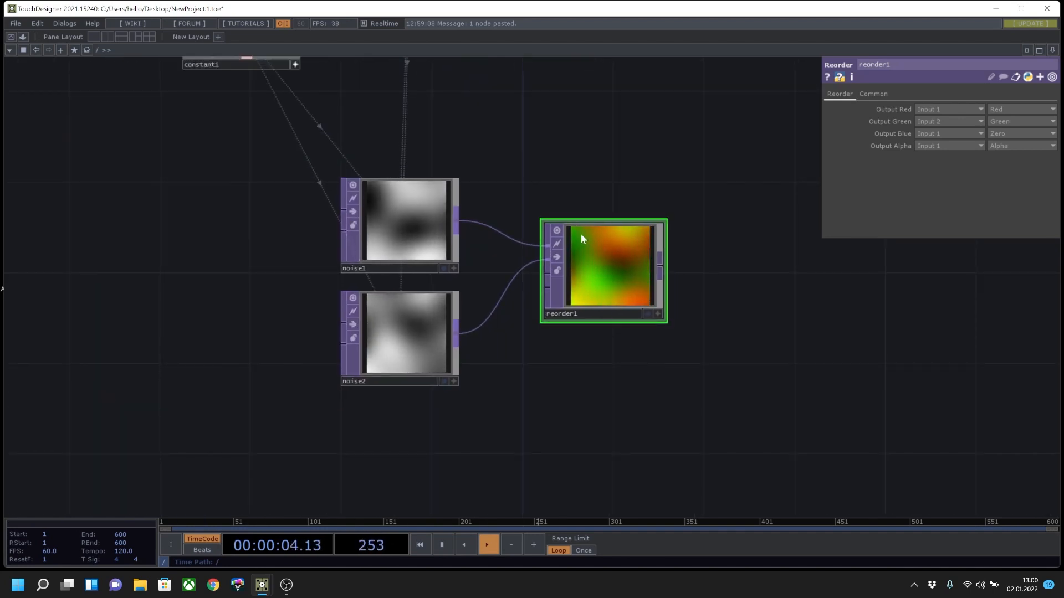
Duplicate noise1 and place the copy in the empty area below the noise and reorder nodes.
left_click(415, 217)
key("ctrl+c")
key("ctrl+v")
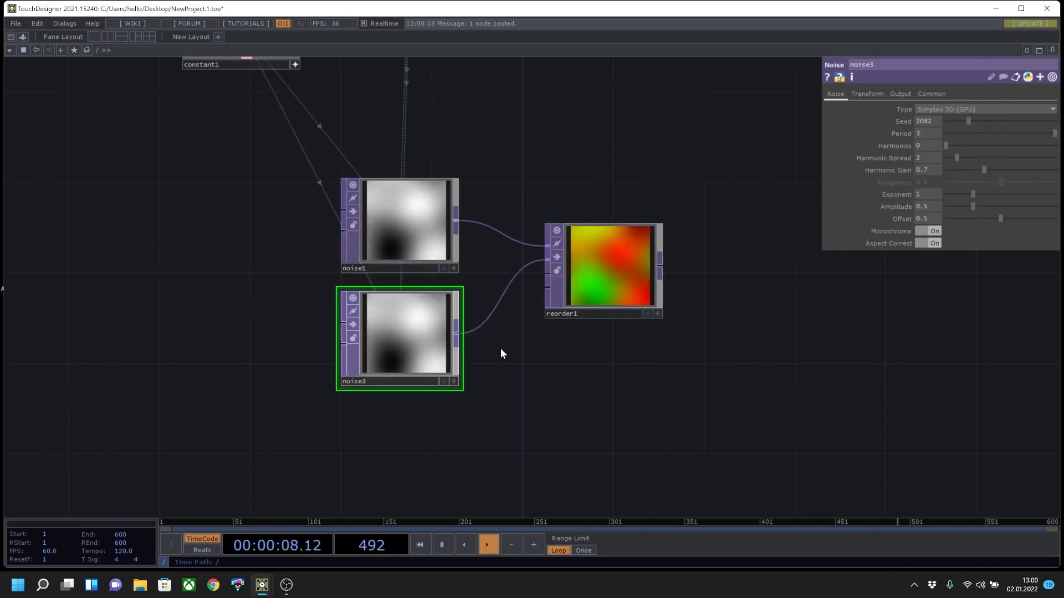
scroll(492, 351, "down", 5)
left_click_drag(410, 146, 544, 350)
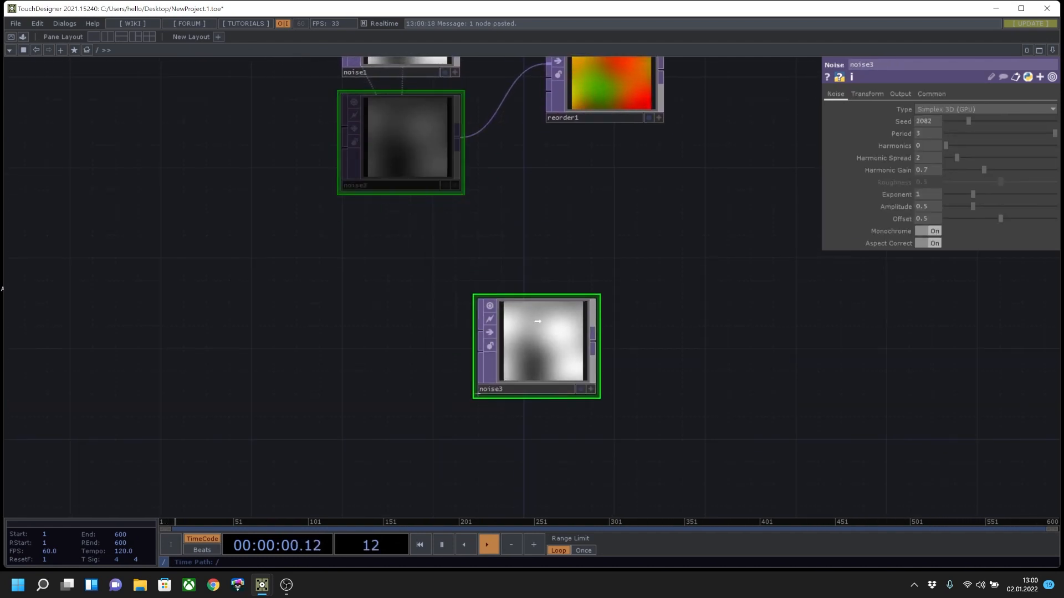
scroll(691, 344, "down", 2)
scroll(691, 344, "right", 2)
Set noise3's pixel format to 32-bit float (RG) and turn off Monochrome.
left_click(933, 94)
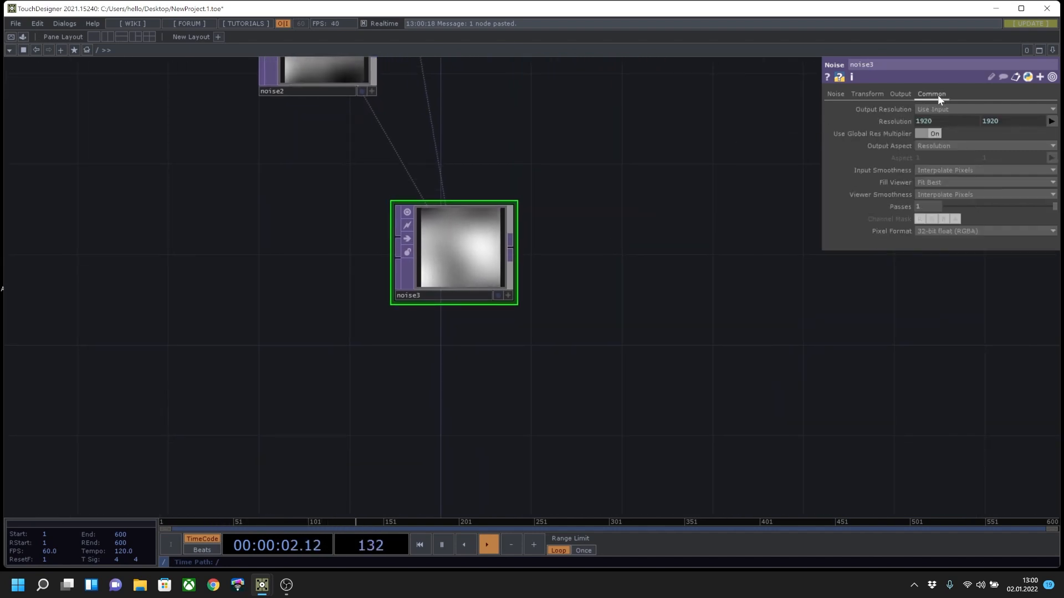
left_click(923, 232)
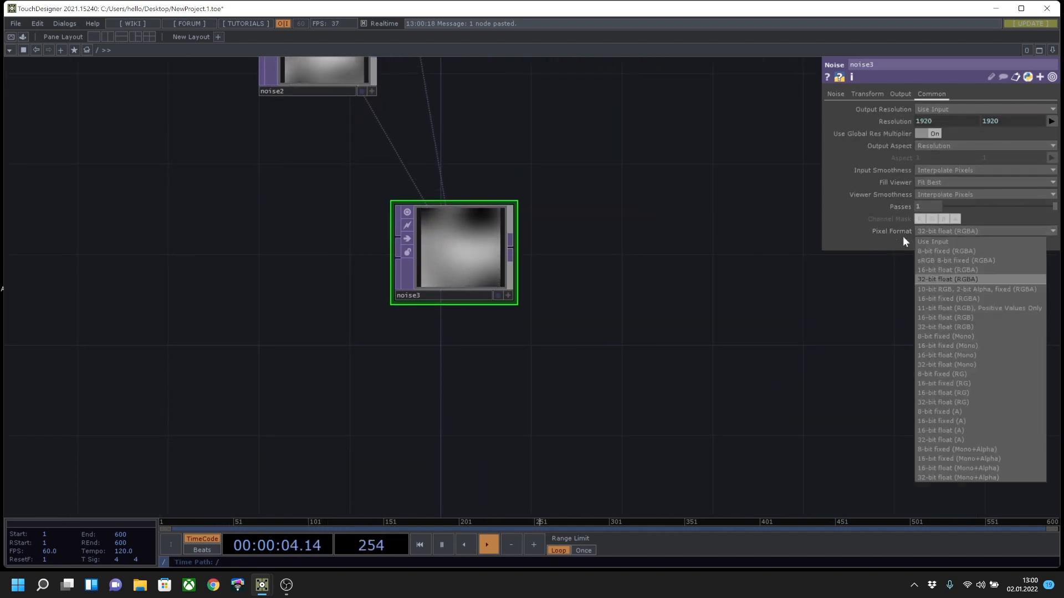
left_click(952, 403)
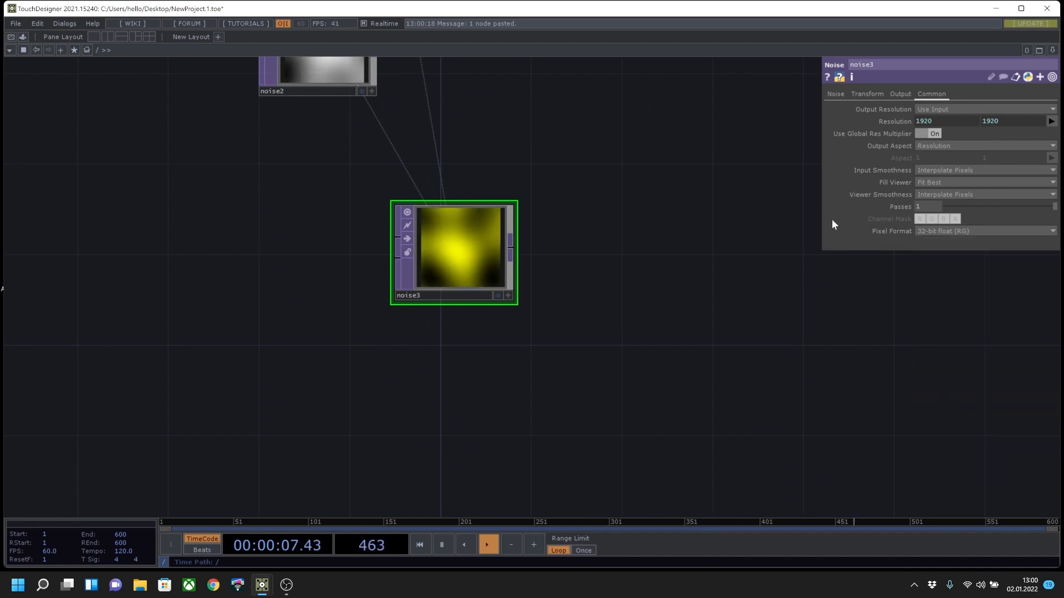
left_click(835, 94)
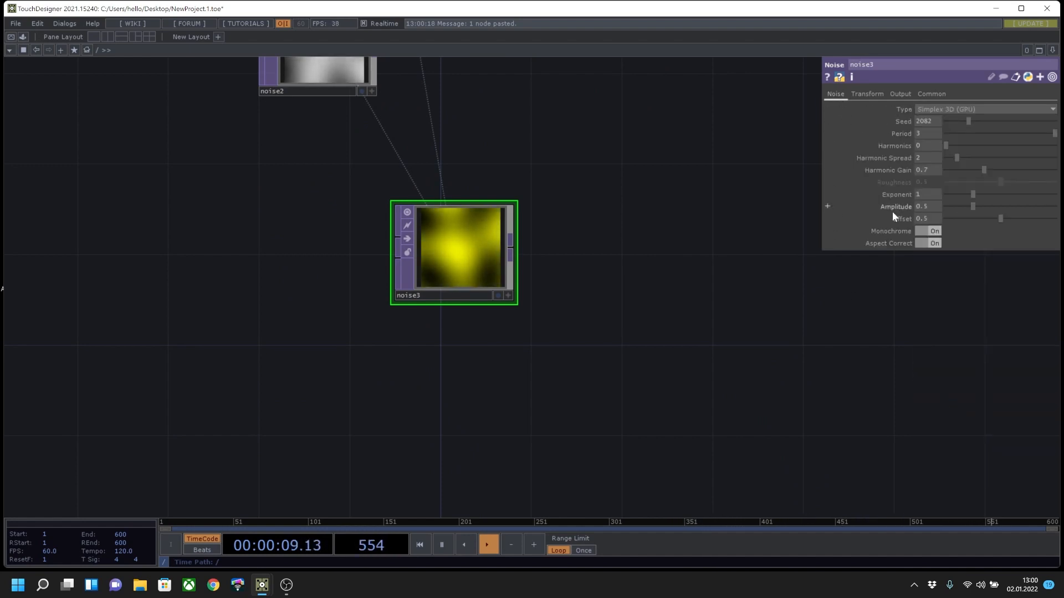
left_click(921, 231)
scroll(443, 224, "up", 5)
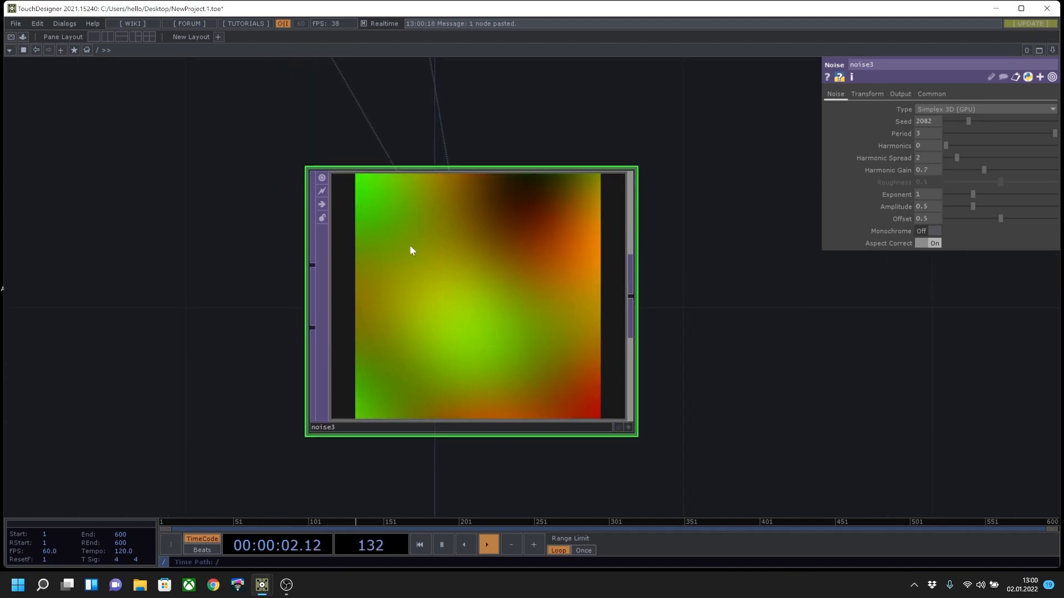
scroll(475, 208, "down", 5)
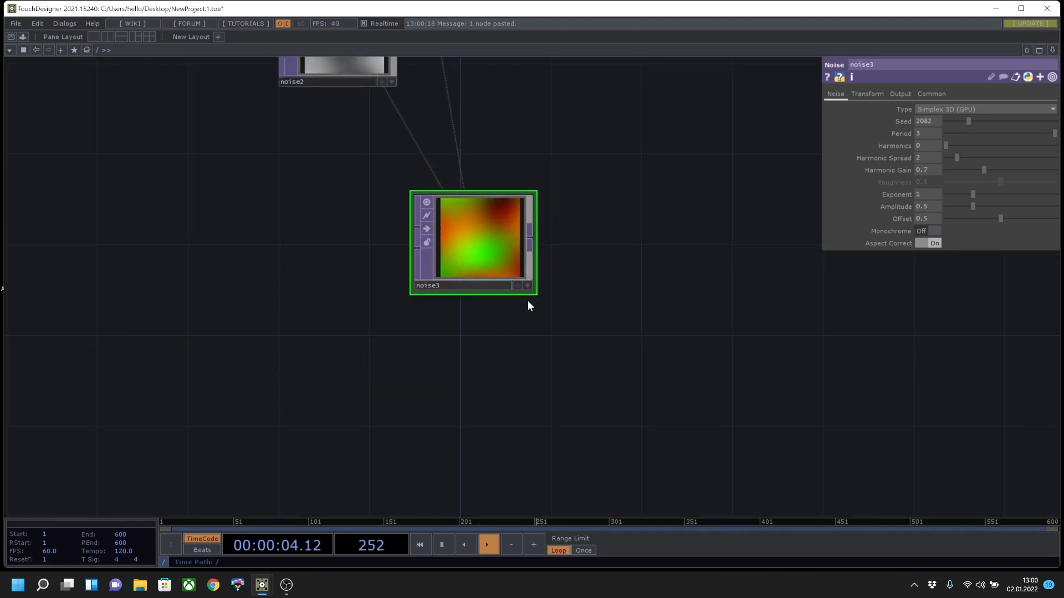
Compare the two-channel noise3 with the Reorder TOP's output and delete noise3.
left_click_drag(607, 249, 606, 358)
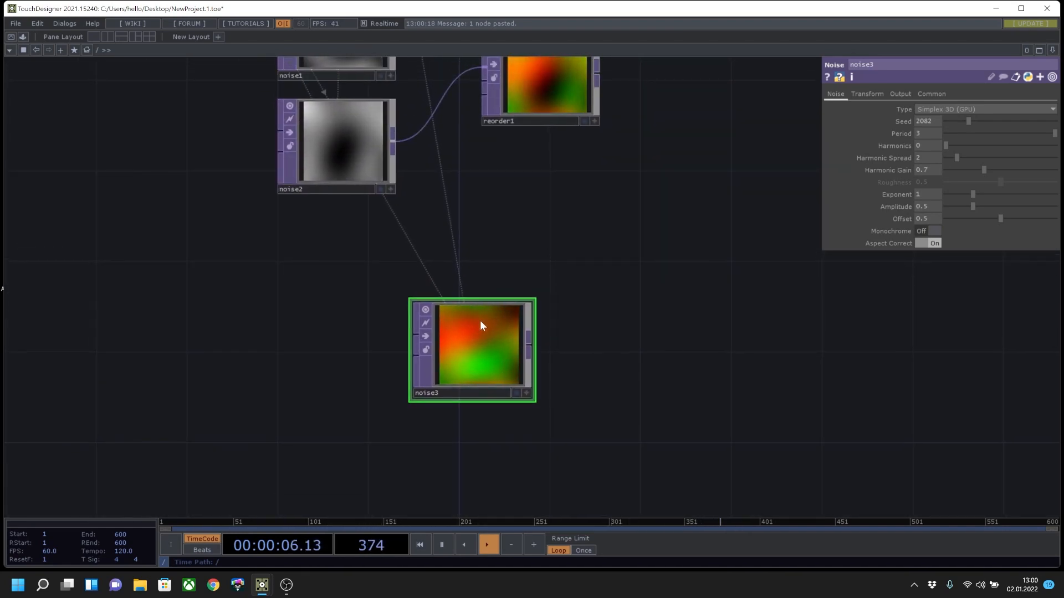
left_click_drag(478, 331, 511, 271)
scroll(510, 267, "up", 4)
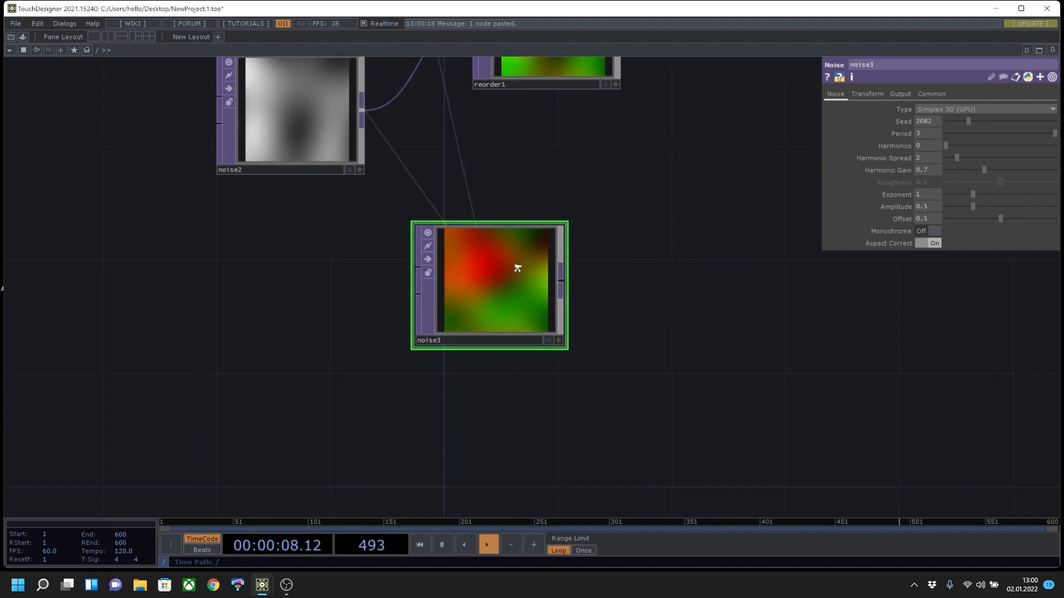
left_click_drag(484, 211, 487, 359)
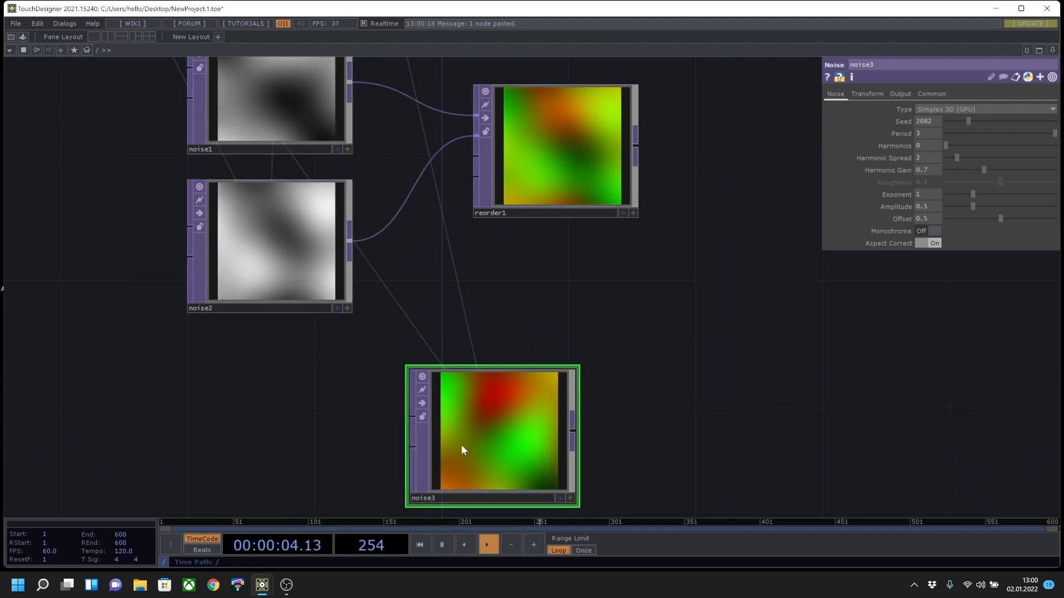
key("Delete")
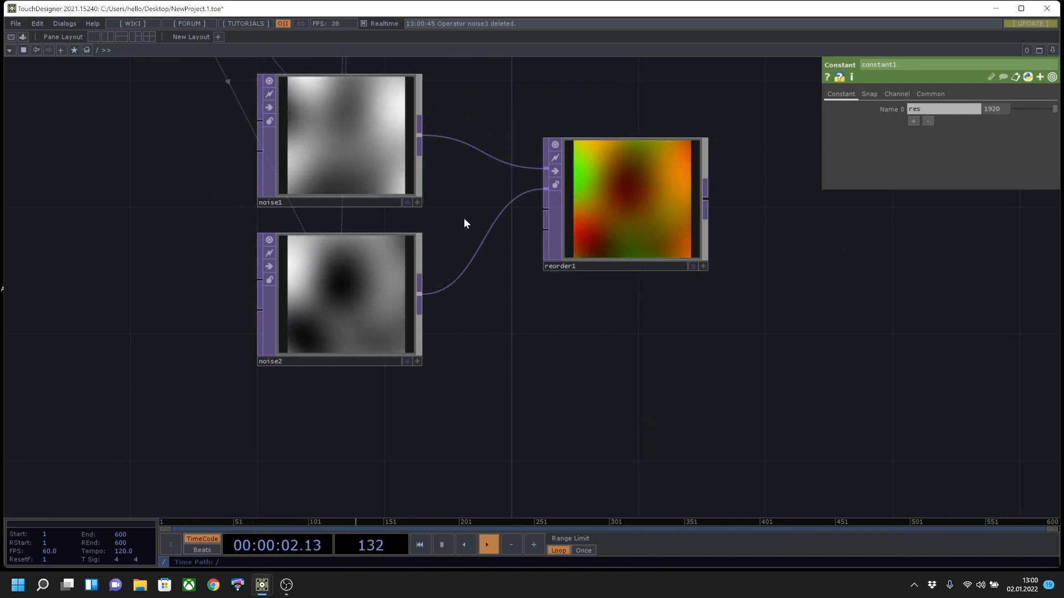
Try 6 harmonics on noise2 and return its harmonics to 0.
left_click(340, 292)
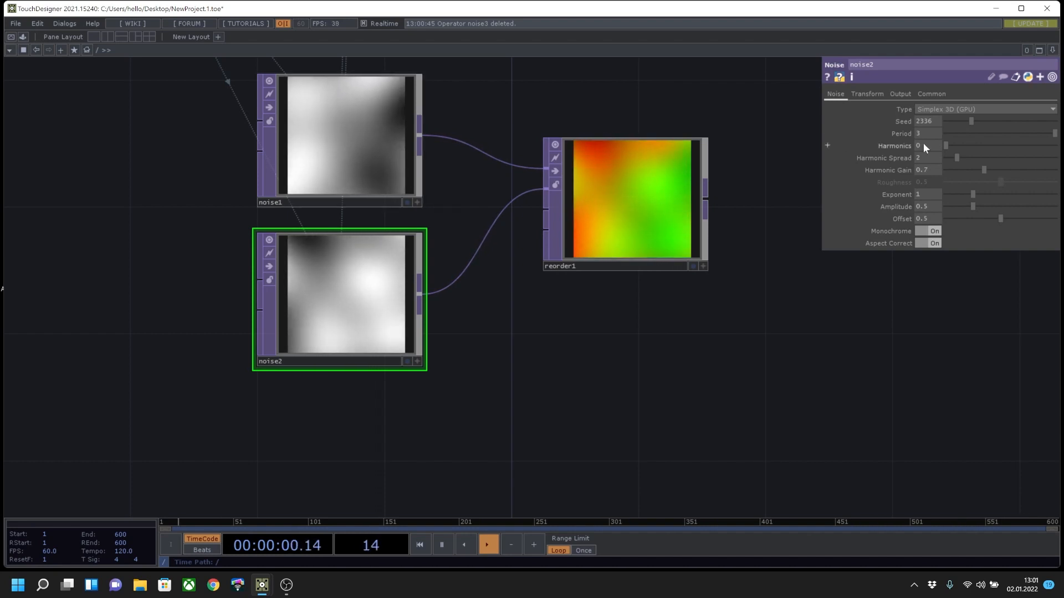
left_click_drag(1003, 146, 1009, 145)
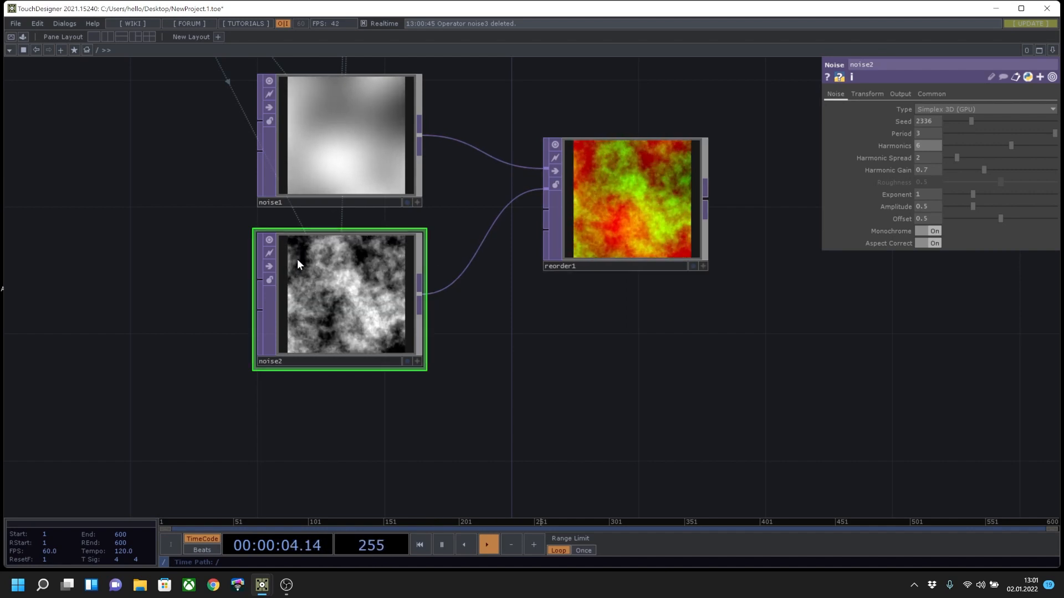
left_click(947, 146)
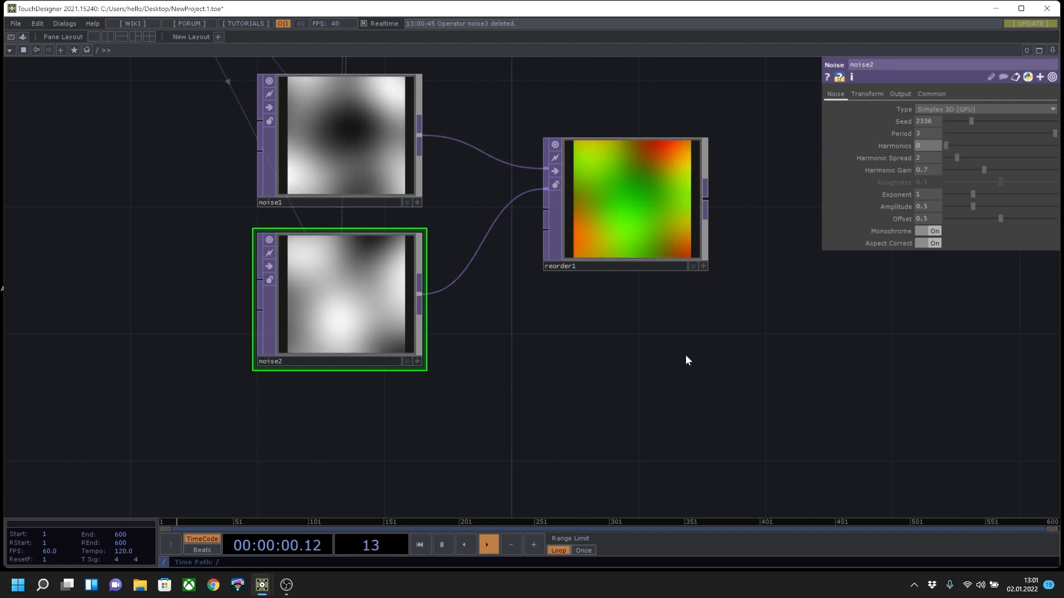
left_click_drag(686, 358, 546, 417)
scroll(607, 337, "down", 3)
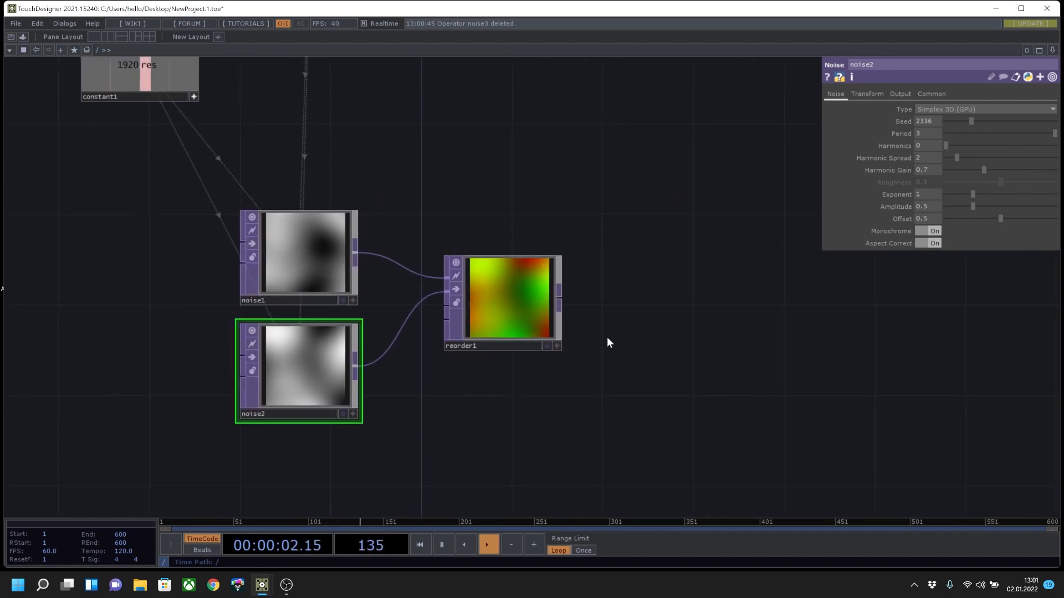
Add a Null TOP to reorder1's output and line it up with the Reorder node.
left_click_drag(641, 339, 430, 277)
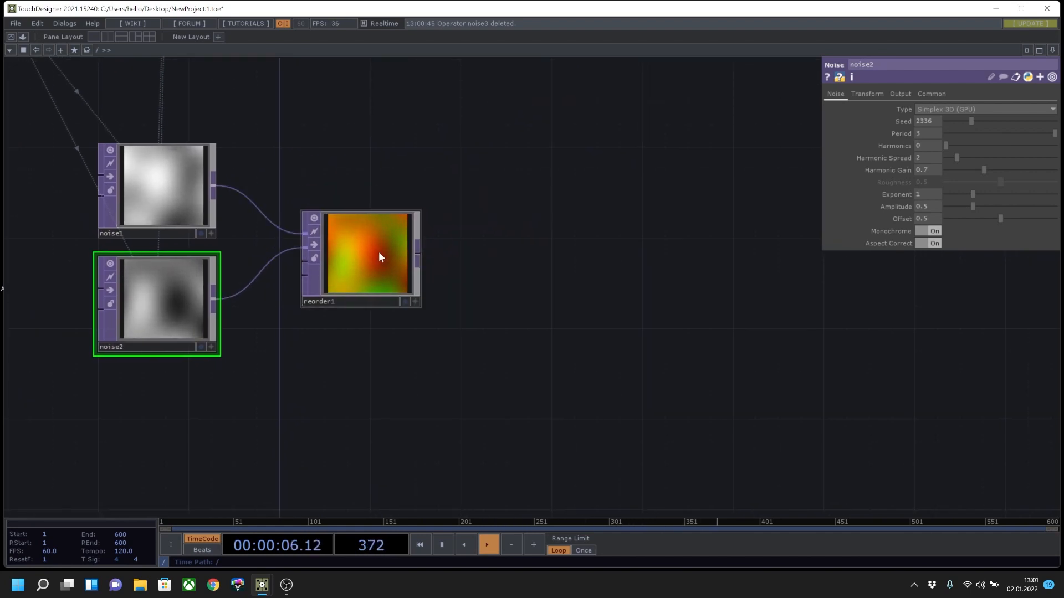
left_click_drag(377, 246, 377, 223)
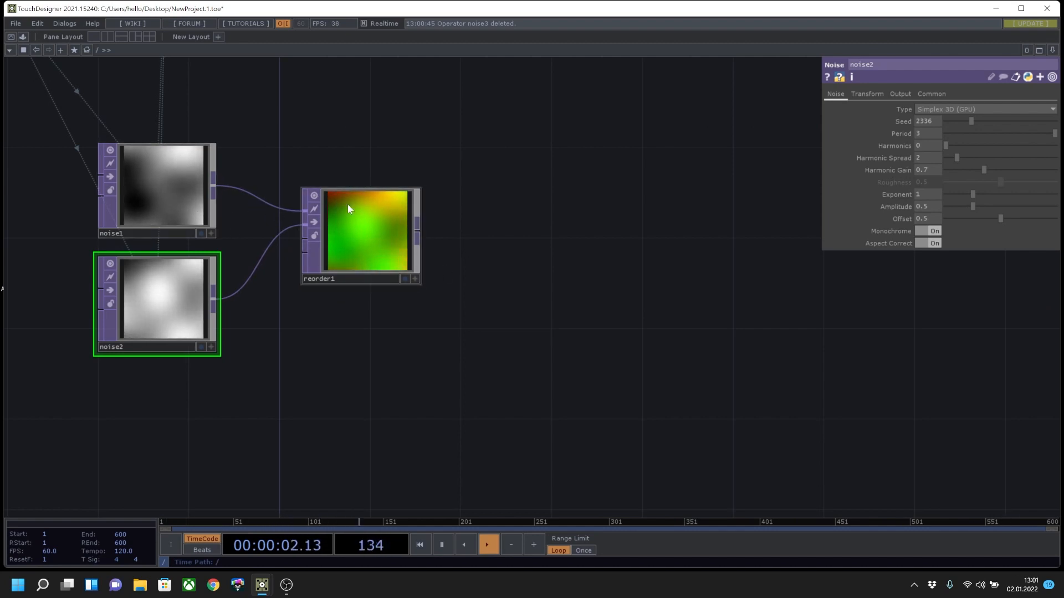
left_click(419, 233)
left_click(474, 235)
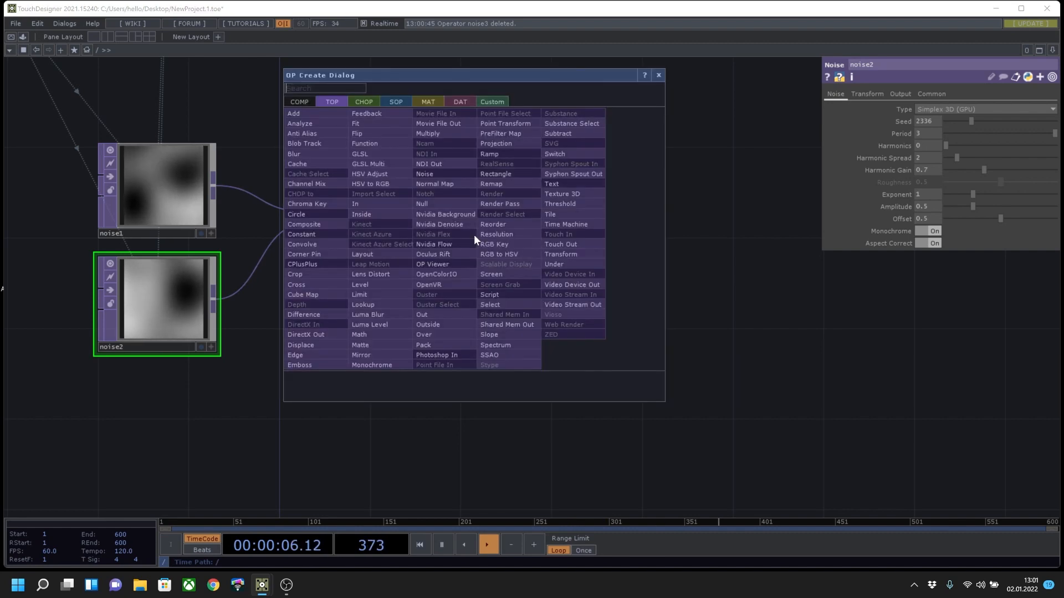
left_click(449, 202)
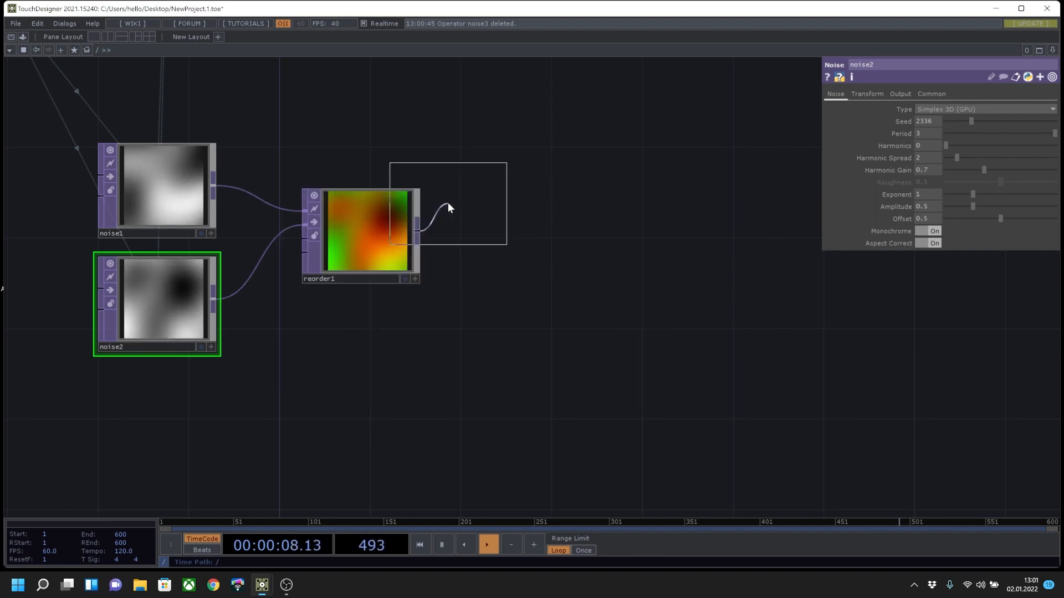
left_click(579, 230)
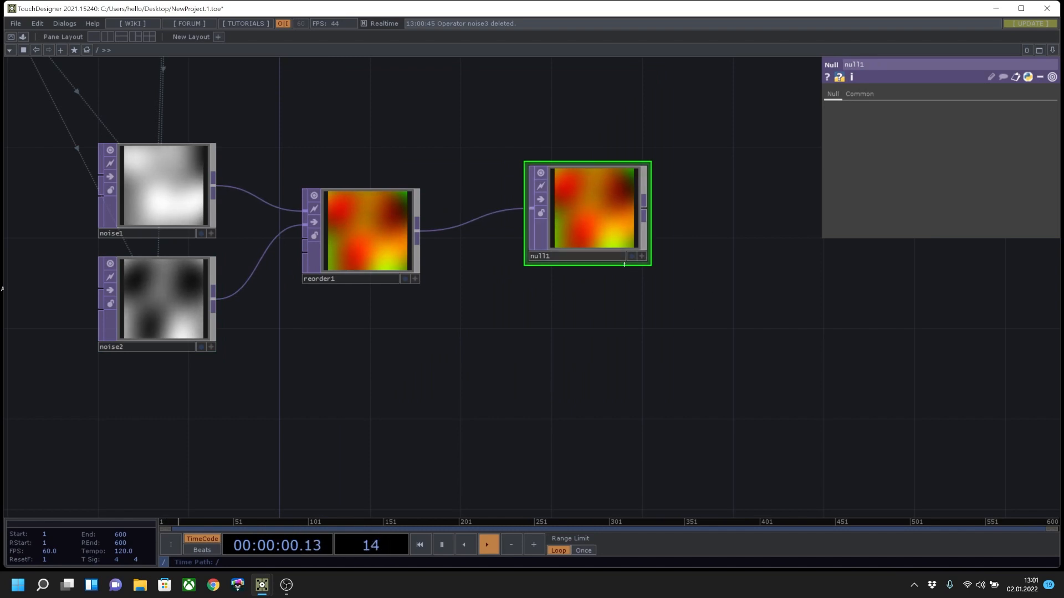
left_click_drag(693, 266, 577, 264)
left_click_drag(494, 226, 495, 245)
Branch a Level TOP off null1 and place it above and beyond the Null node.
left_click_drag(619, 277, 444, 310)
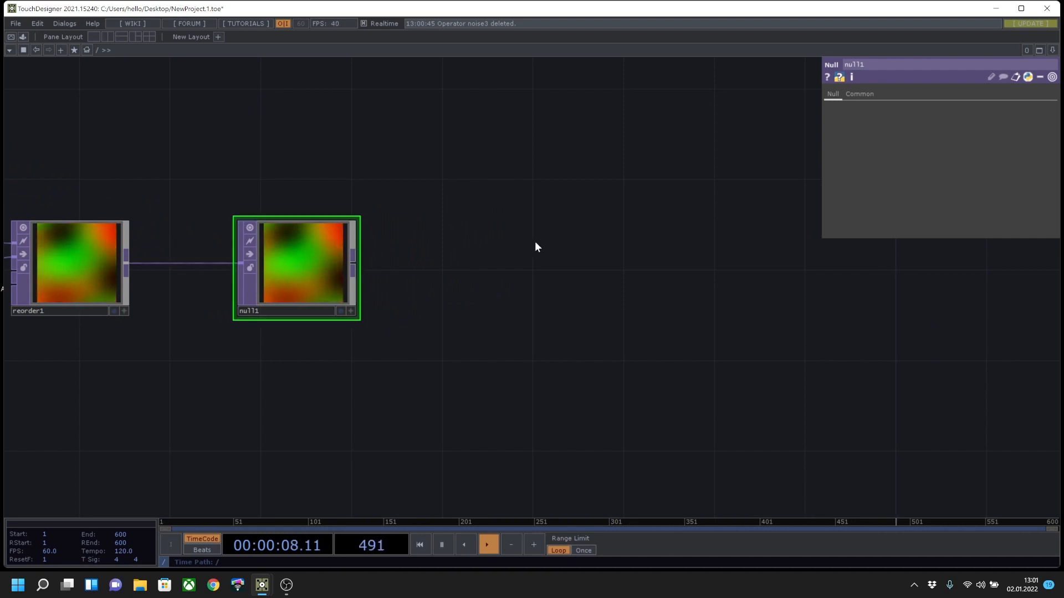
left_click_drag(582, 260, 513, 299)
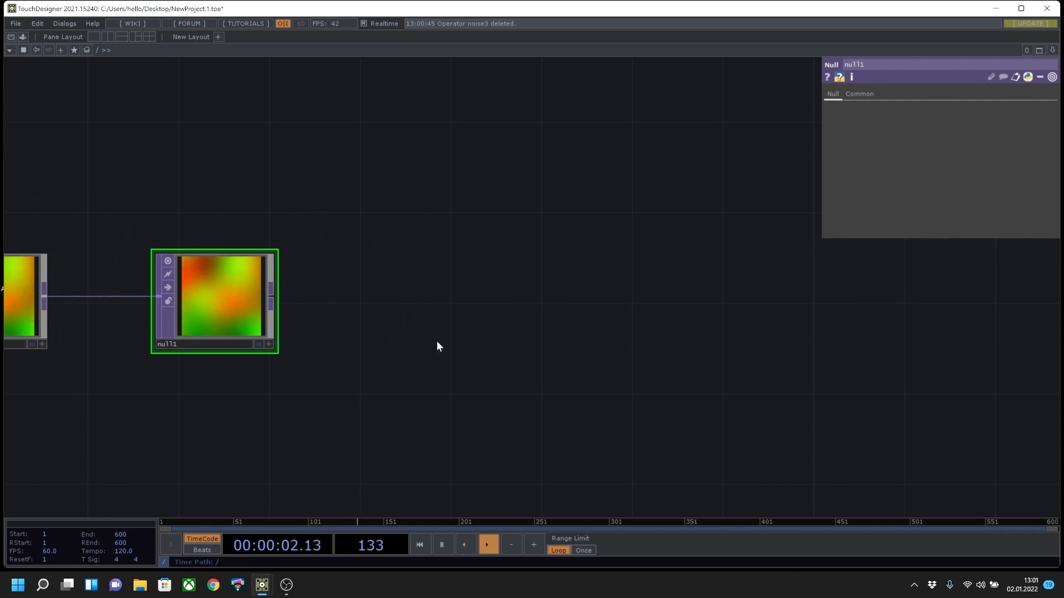
left_click_drag(281, 301, 407, 185)
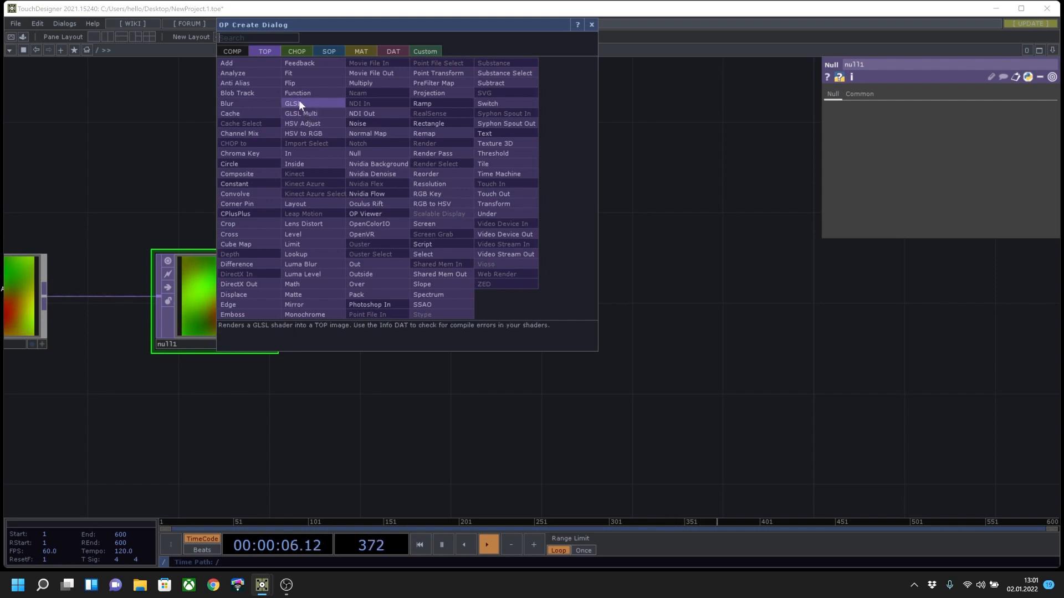
left_click(301, 235)
left_click(439, 185)
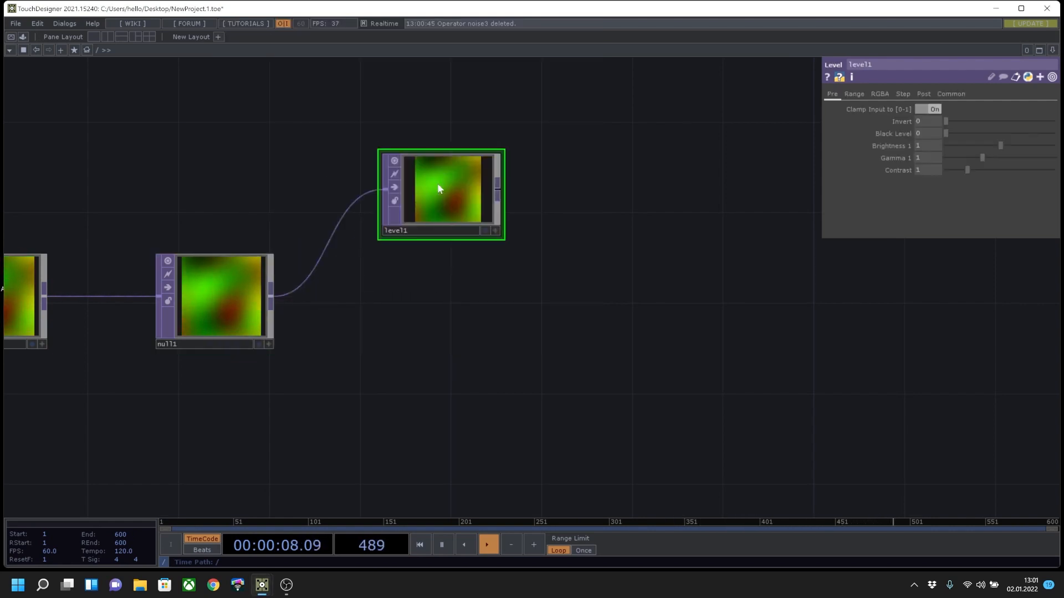
Set level1's post opacity to 0.01.
left_click(923, 94)
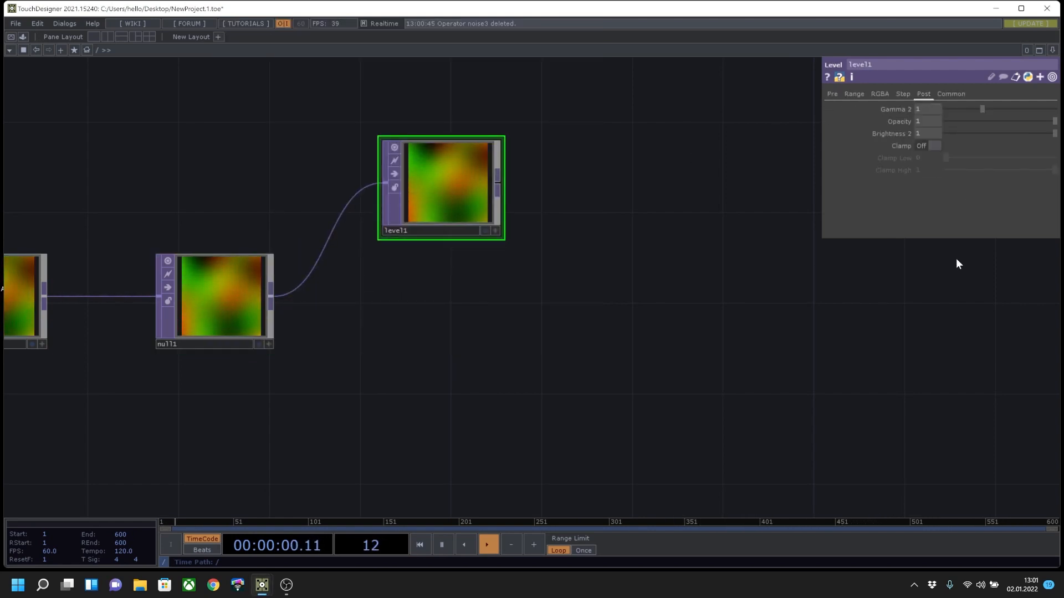
type("0")
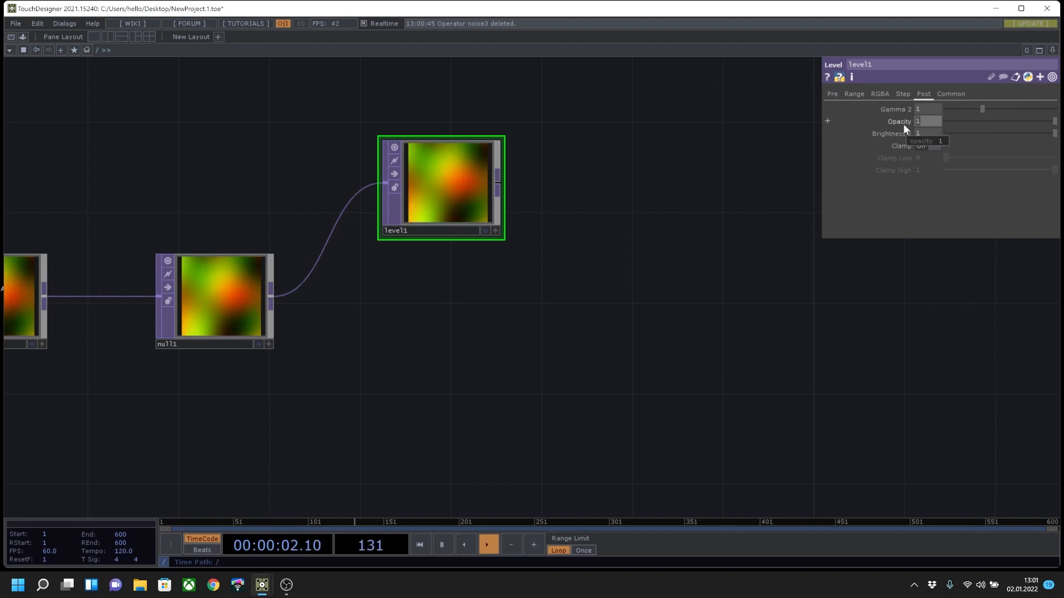
type(".01")
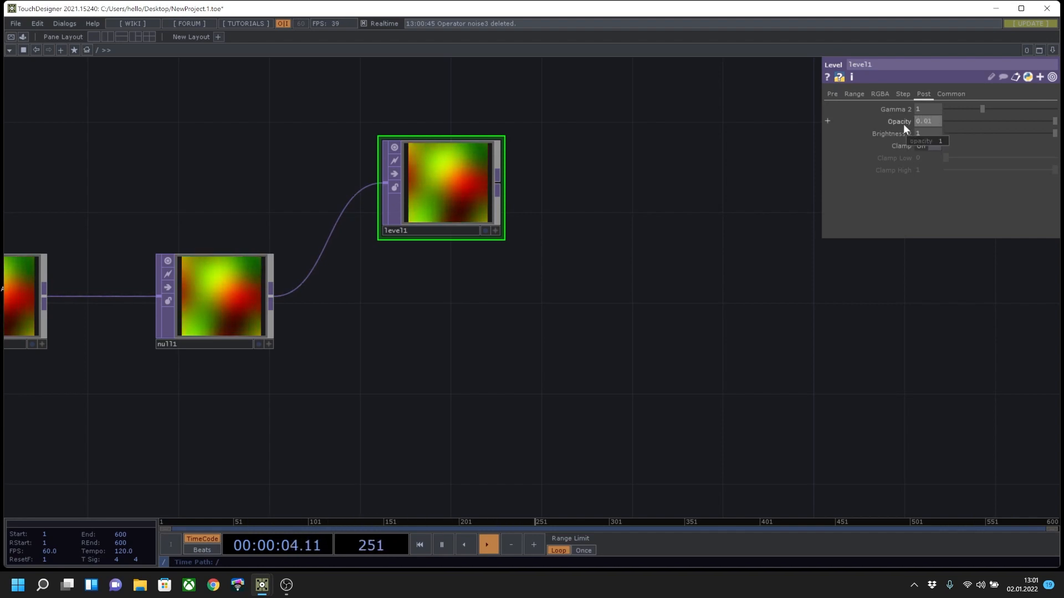
key("Return")
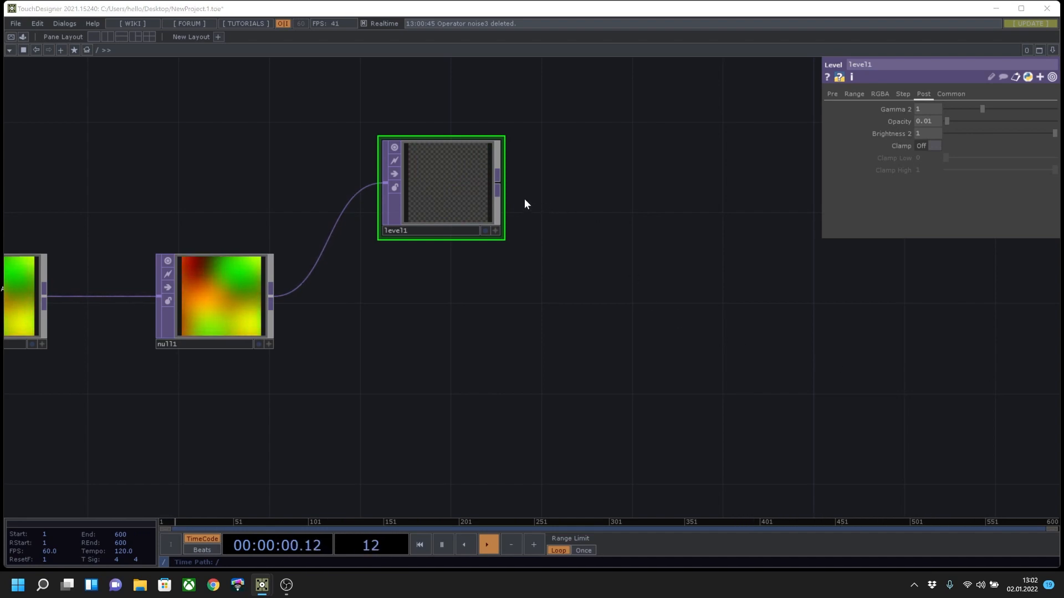
Add a Composite TOP fed by level1 and set its operation to Over.
left_click_drag(498, 184, 578, 209)
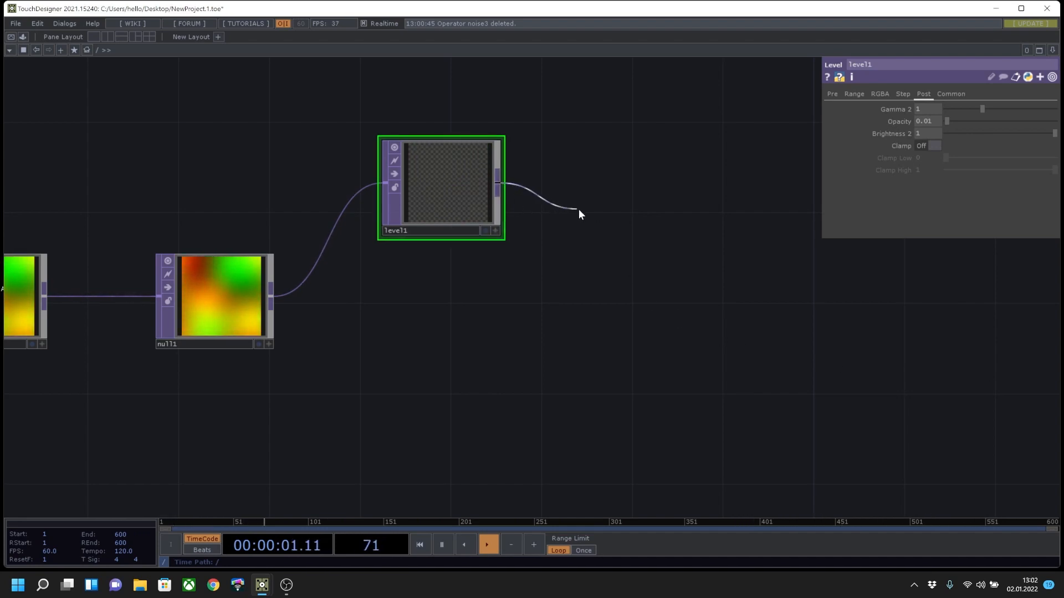
left_click(614, 245)
left_click(449, 234)
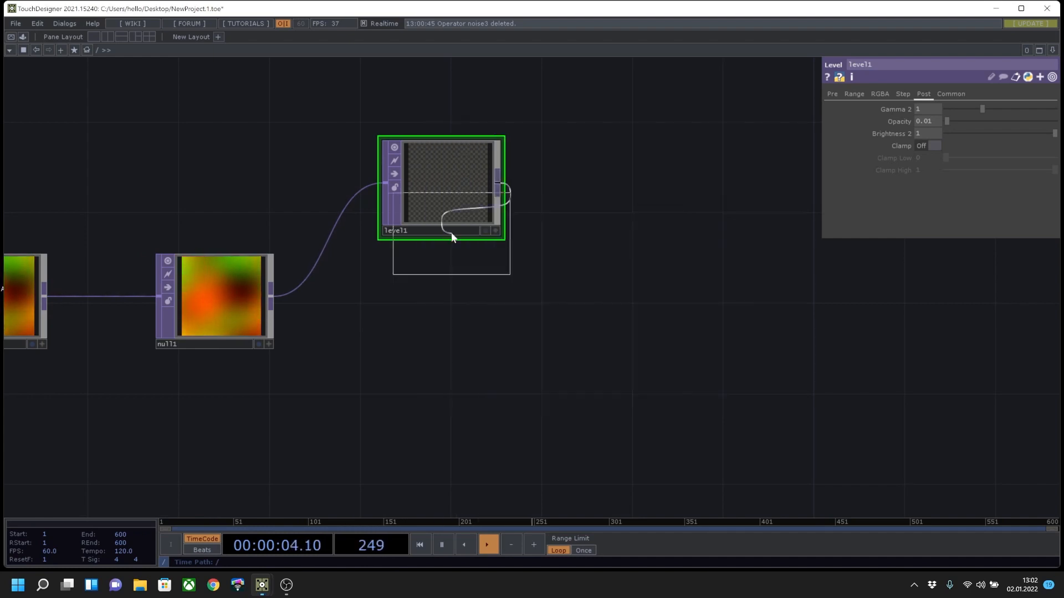
left_click(657, 302)
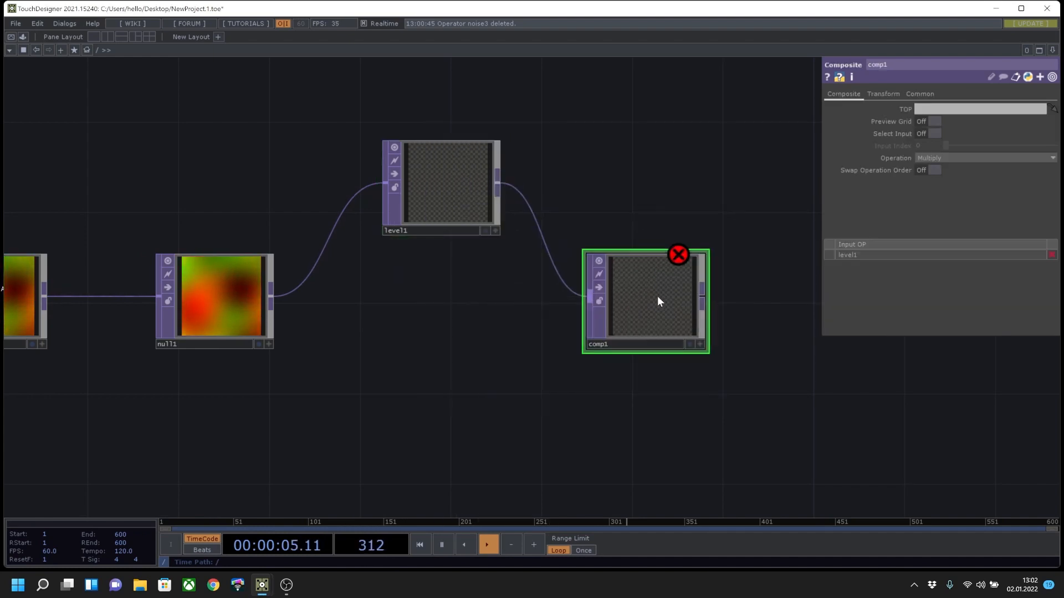
left_click(939, 158)
left_click(996, 242)
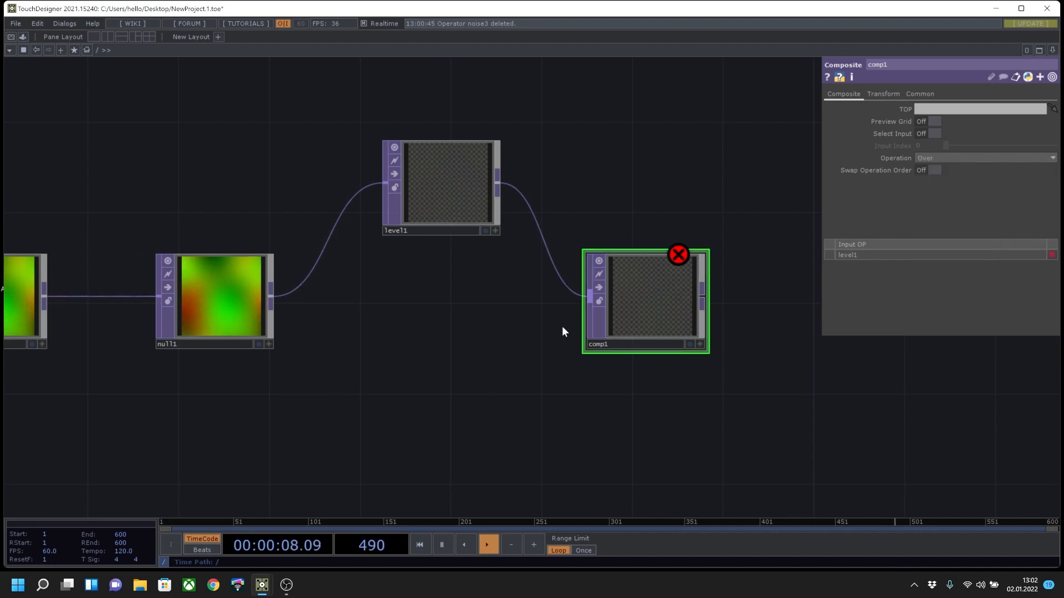
Add a Feedback TOP below level1, fed by null1, and connect it as comp1's second input.
middle_click_drag(350, 315, 356, 298)
left_click_drag(356, 298, 415, 239)
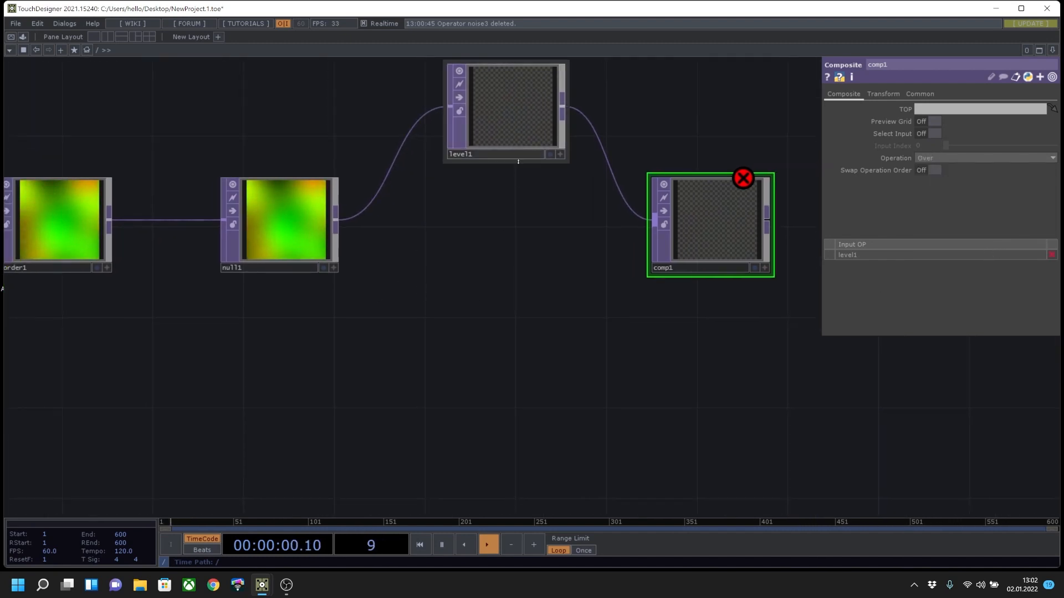
left_click_drag(509, 127, 487, 126)
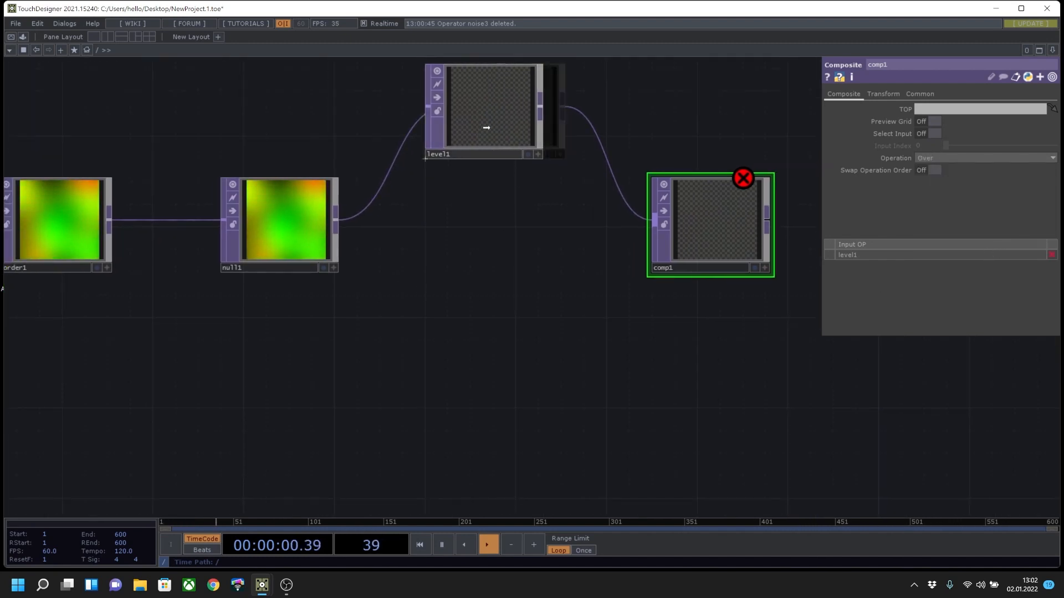
left_click(335, 220)
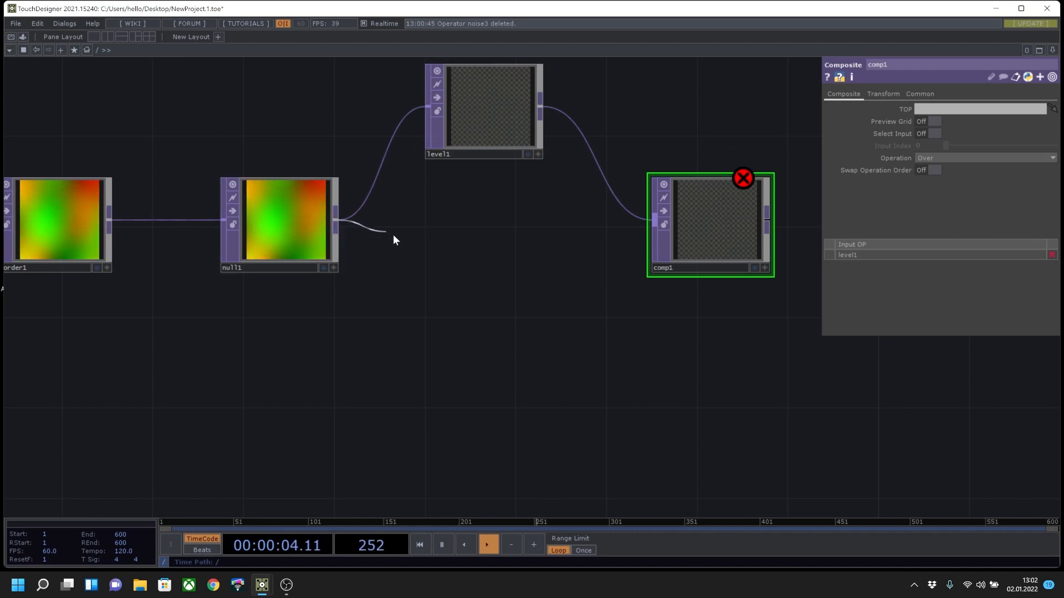
left_click(428, 277)
left_click(320, 156)
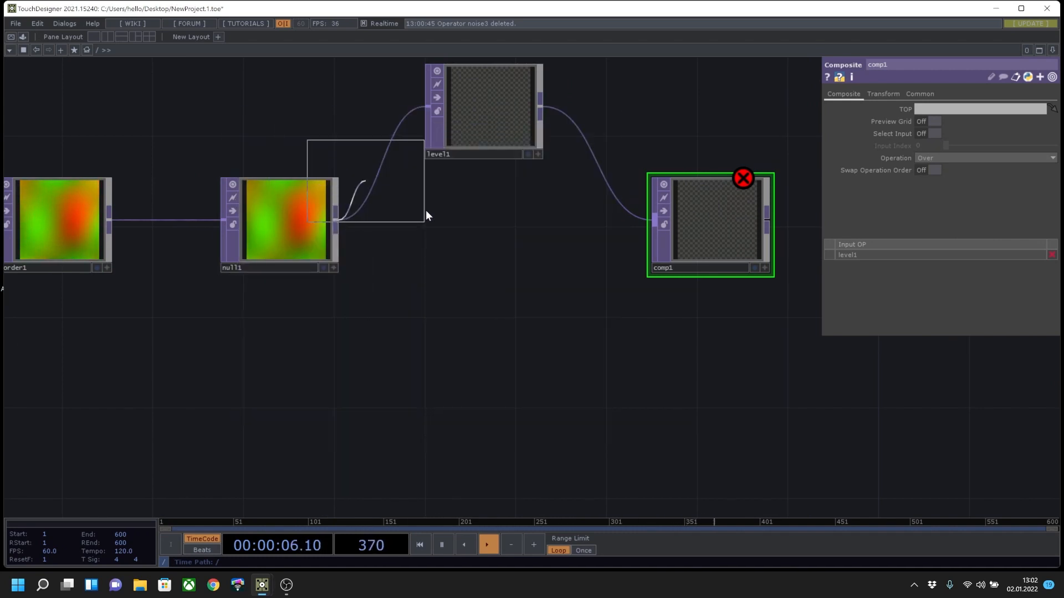
left_click(488, 296)
left_click(538, 291)
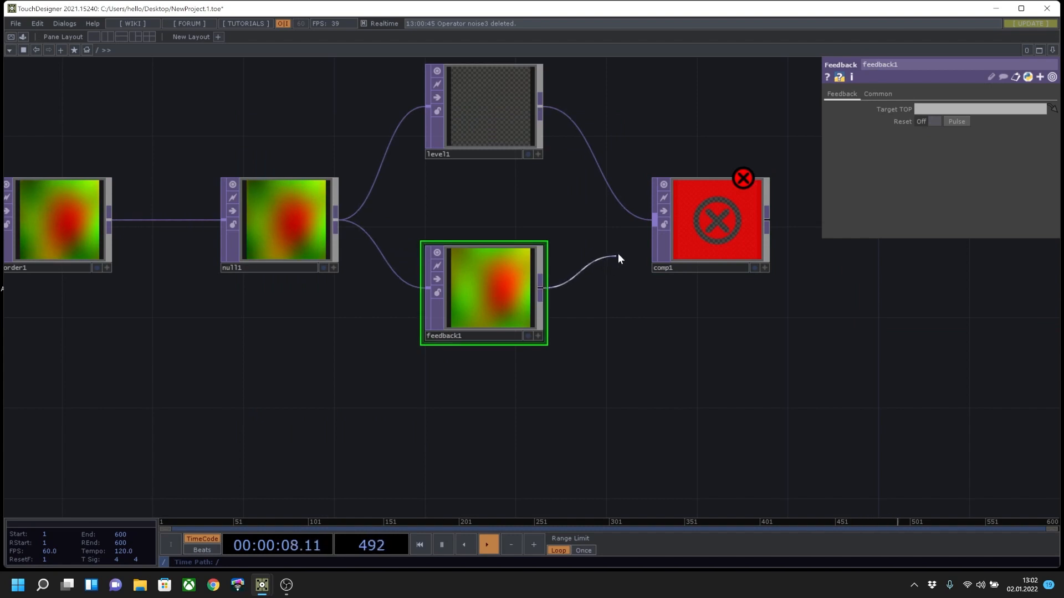
left_click(641, 243)
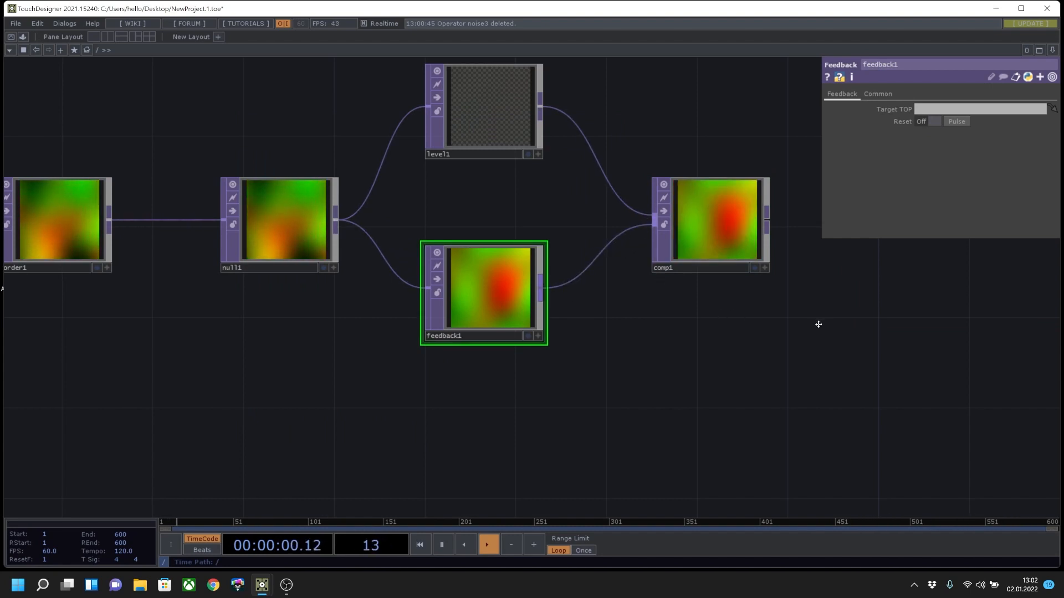
Append a Transform TOP to comp1 and set its vertical translate to -0.001.
left_click_drag(817, 323, 555, 413)
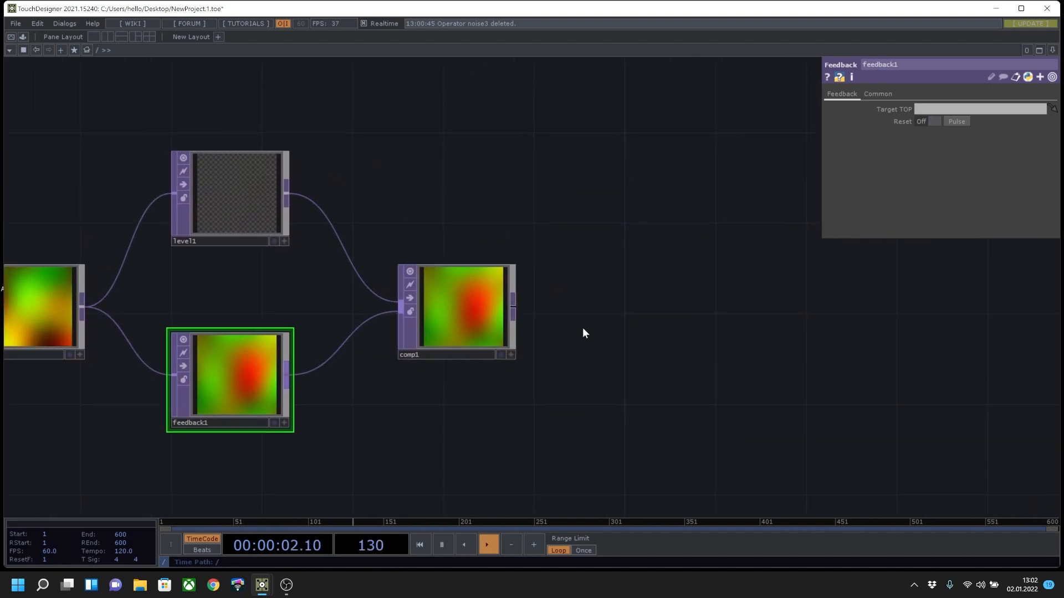
left_click_drag(703, 276, 687, 266)
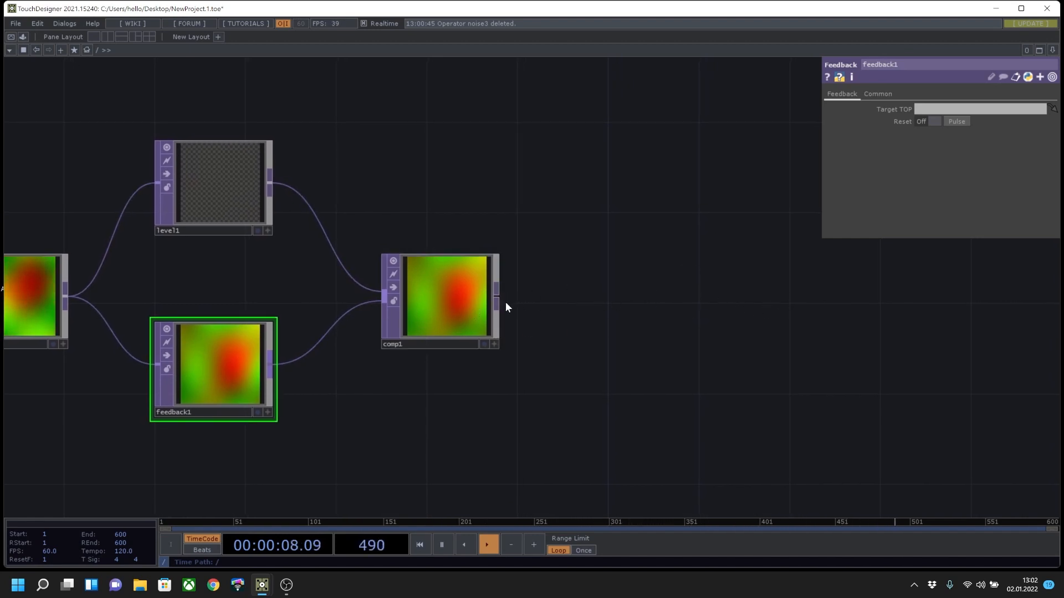
key("Tab")
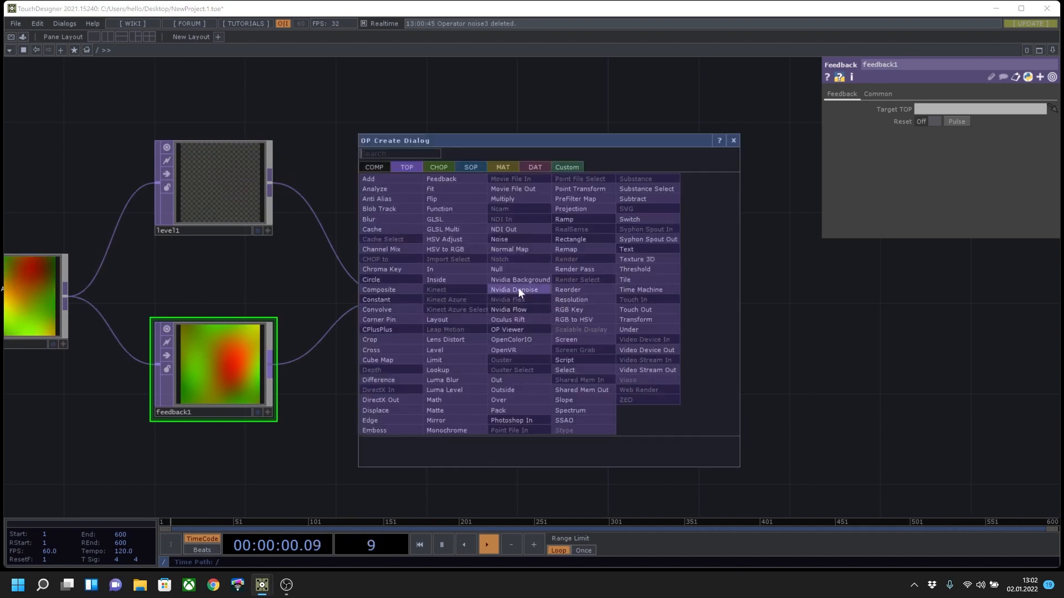
left_click(643, 320)
left_click(621, 302)
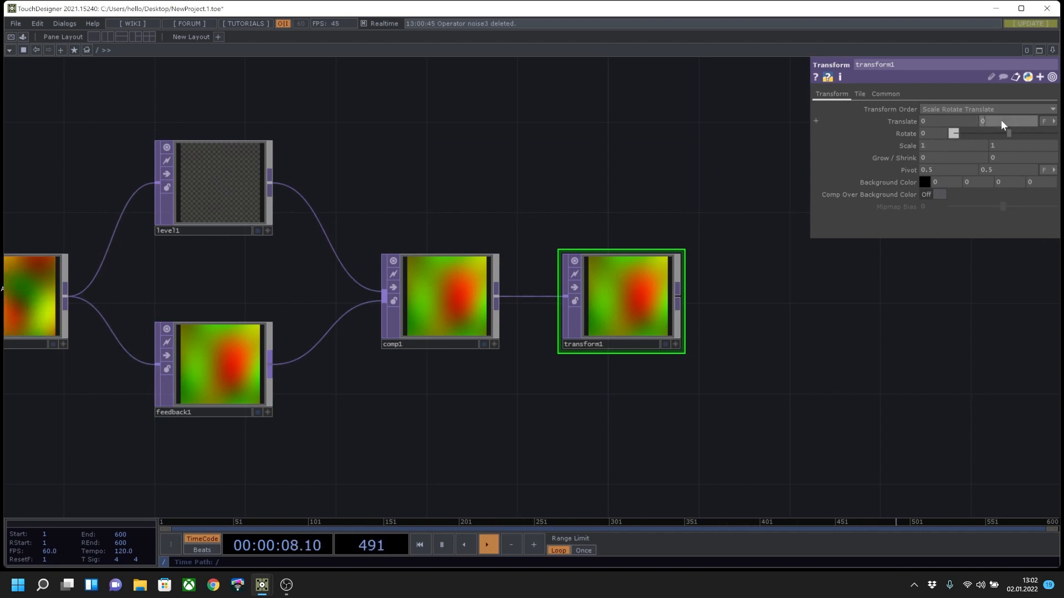
mouse_move(1001, 121)
middle_mouse_down()
mouse_move(998, 142)
mouse_move(1000, 119)
middle_mouse_up()
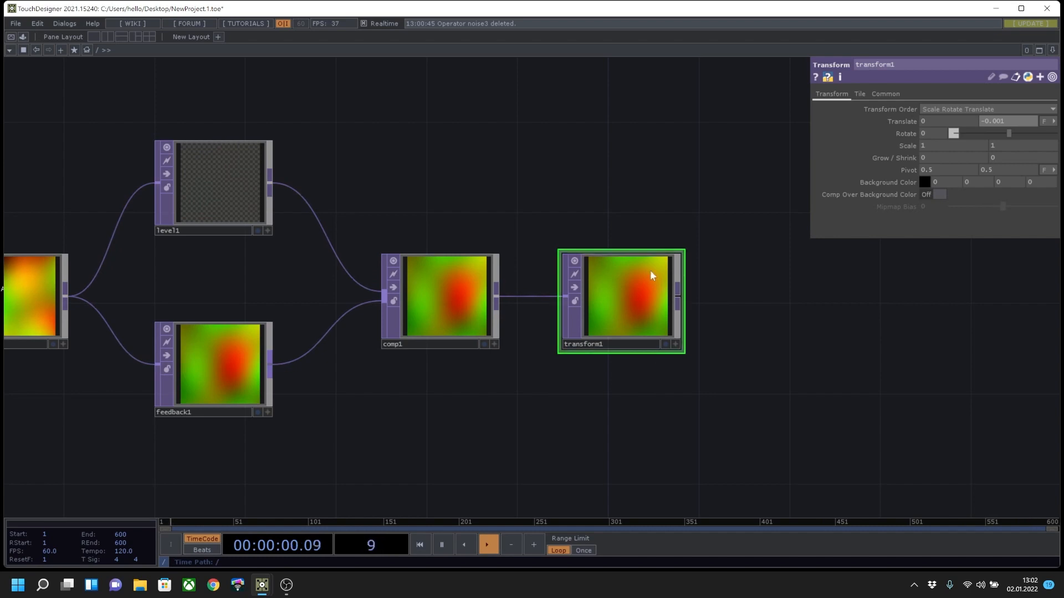
Connect a new Displace TOP to transform1's output and place it above and beyond the Transform node.
left_click_drag(717, 264, 574, 272)
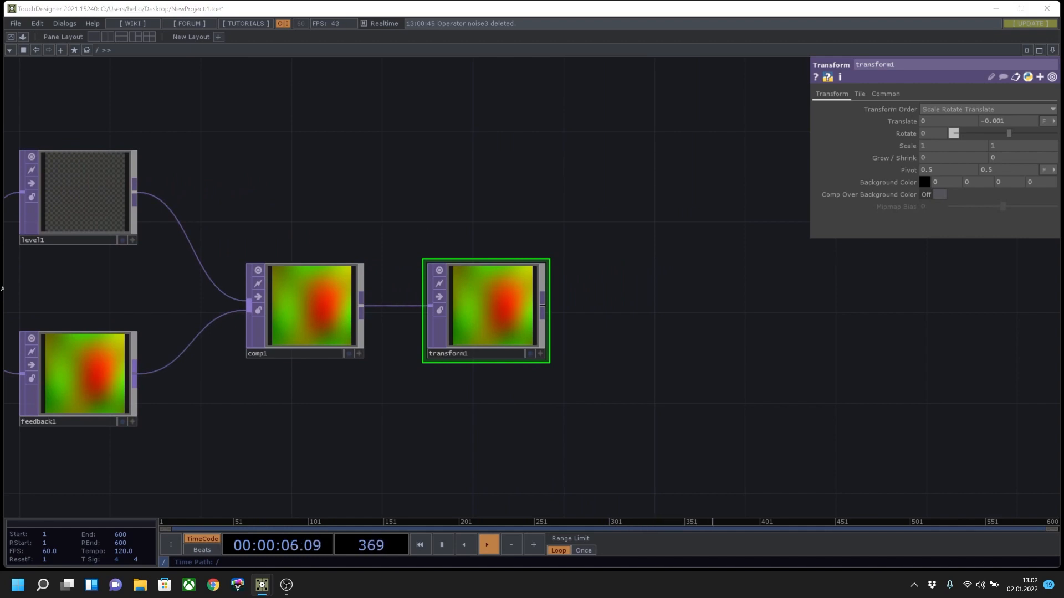
scroll(735, 394, "up", 2)
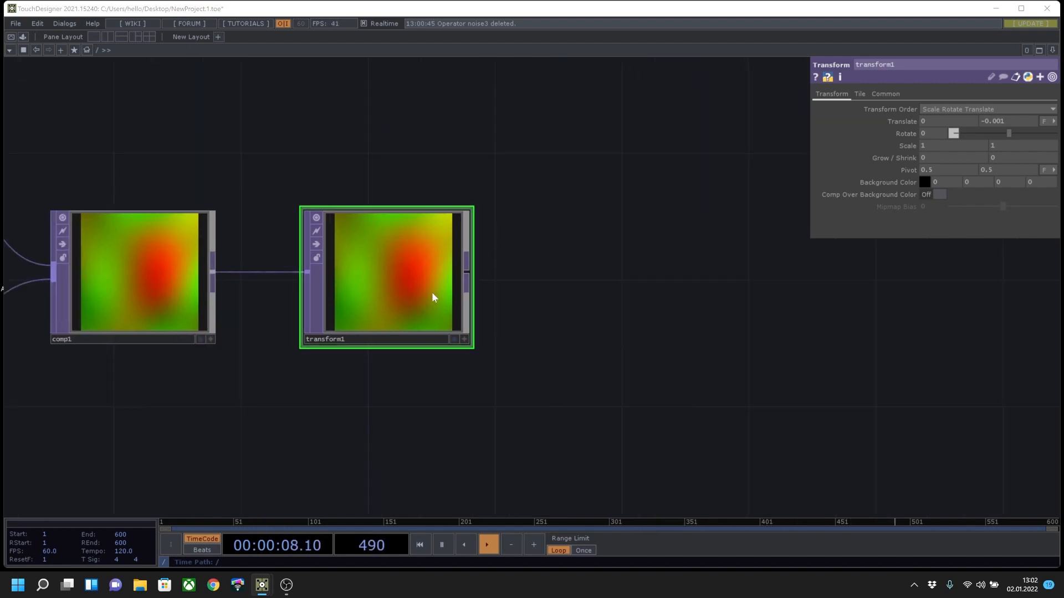
scroll(475, 295, "down", 4)
left_click(471, 282)
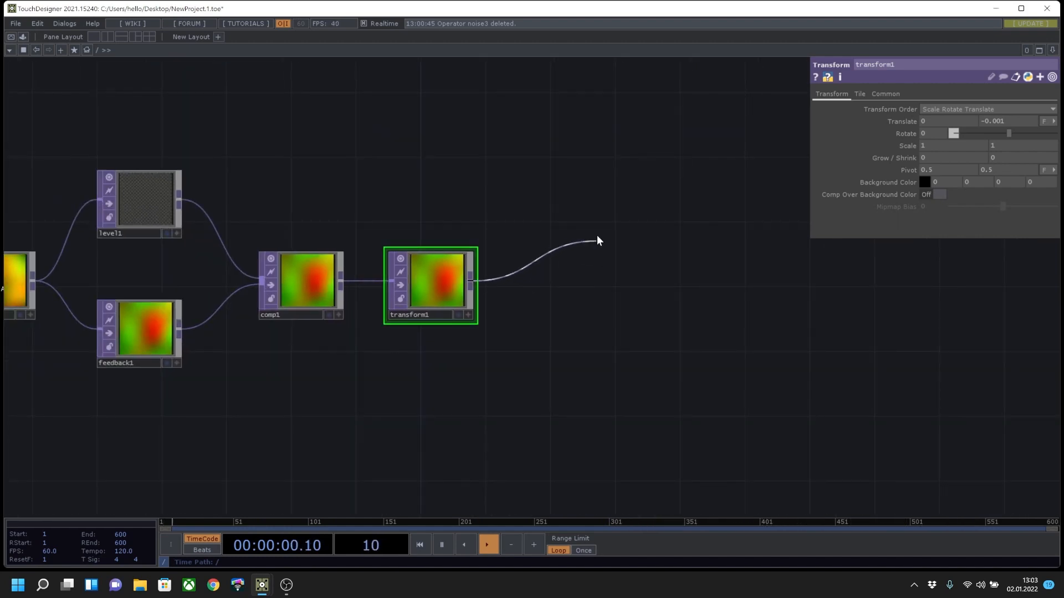
left_click(598, 235)
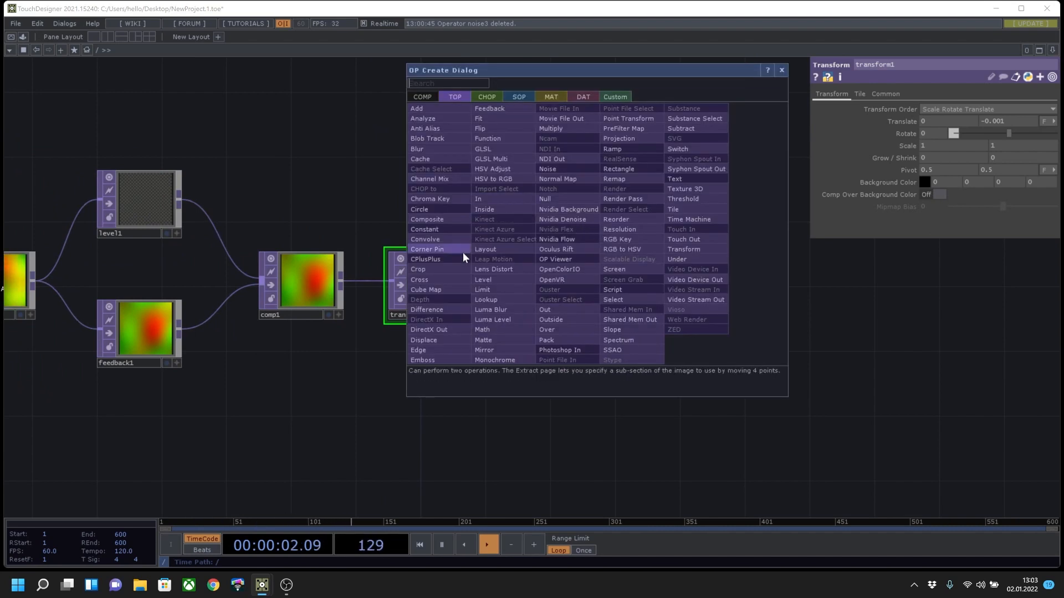
left_click(431, 335)
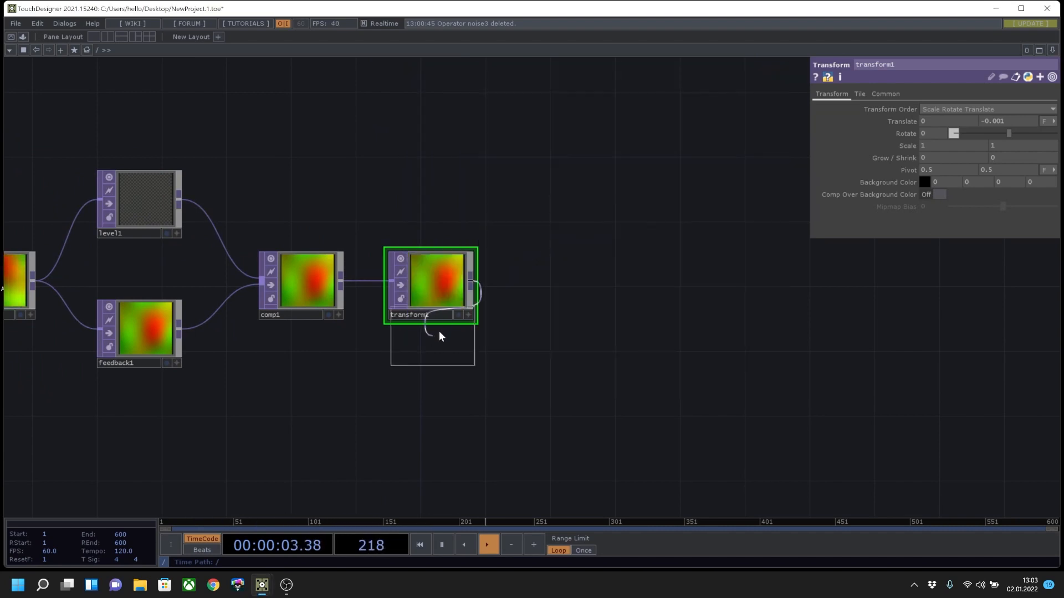
left_click(611, 180)
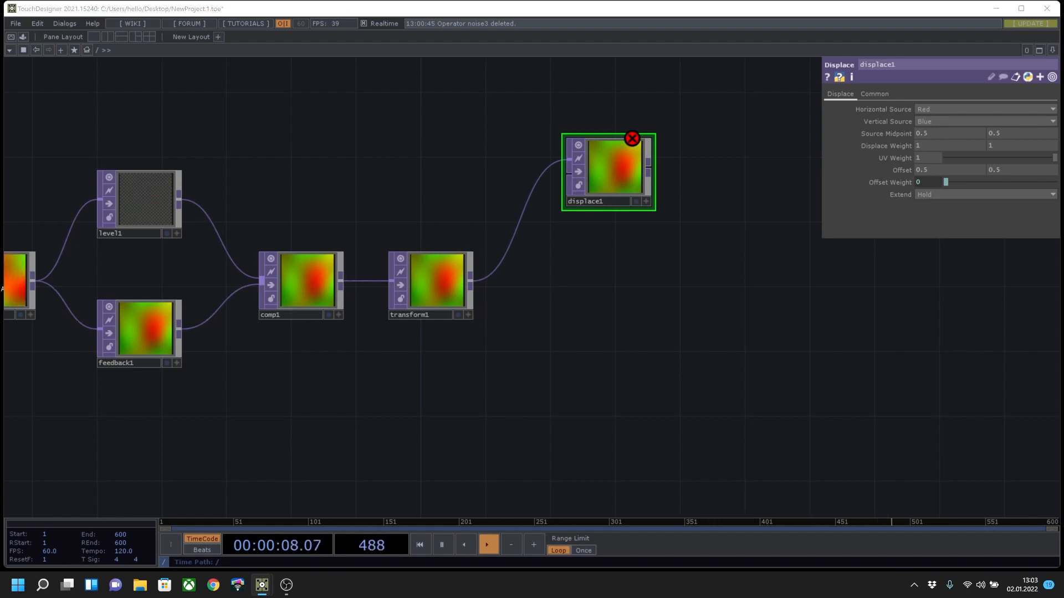
left_click_drag(707, 253, 795, 332)
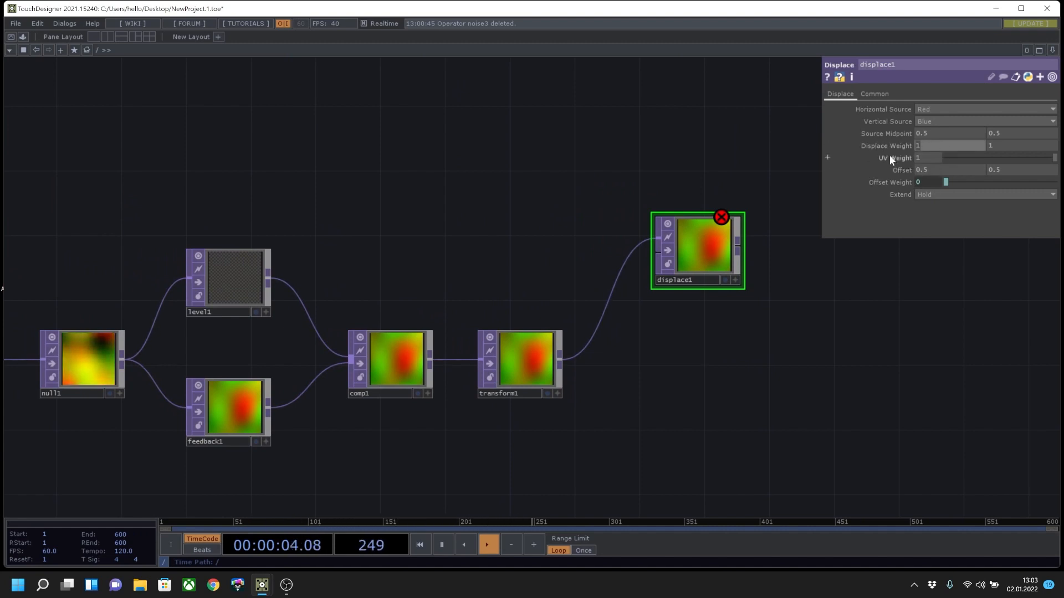
Set displace1's Displace Weight to 0 horizontally and -1 vertically.
type("0")
left_click(989, 144)
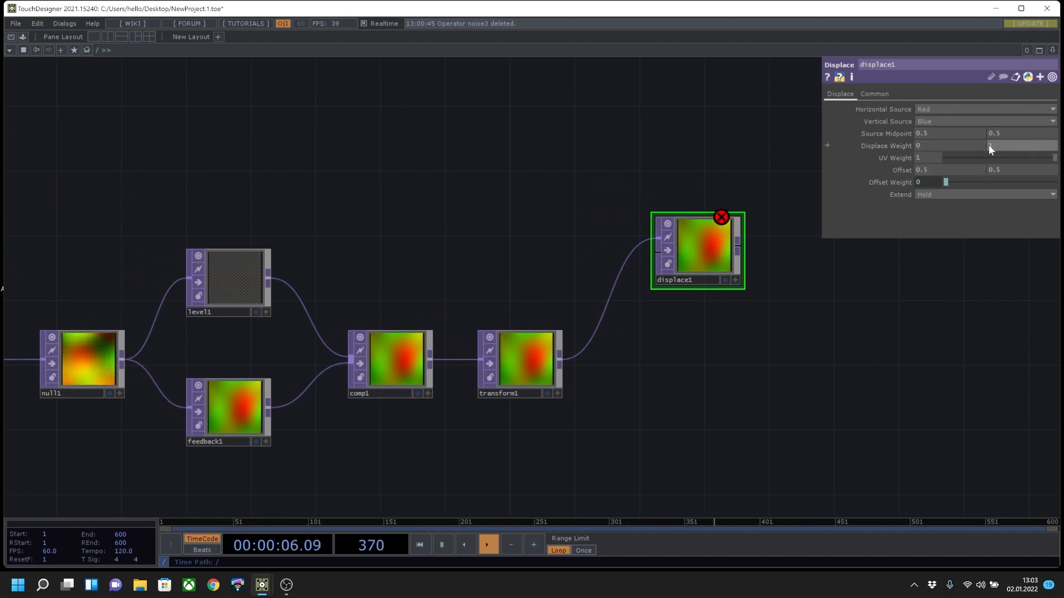
type("-")
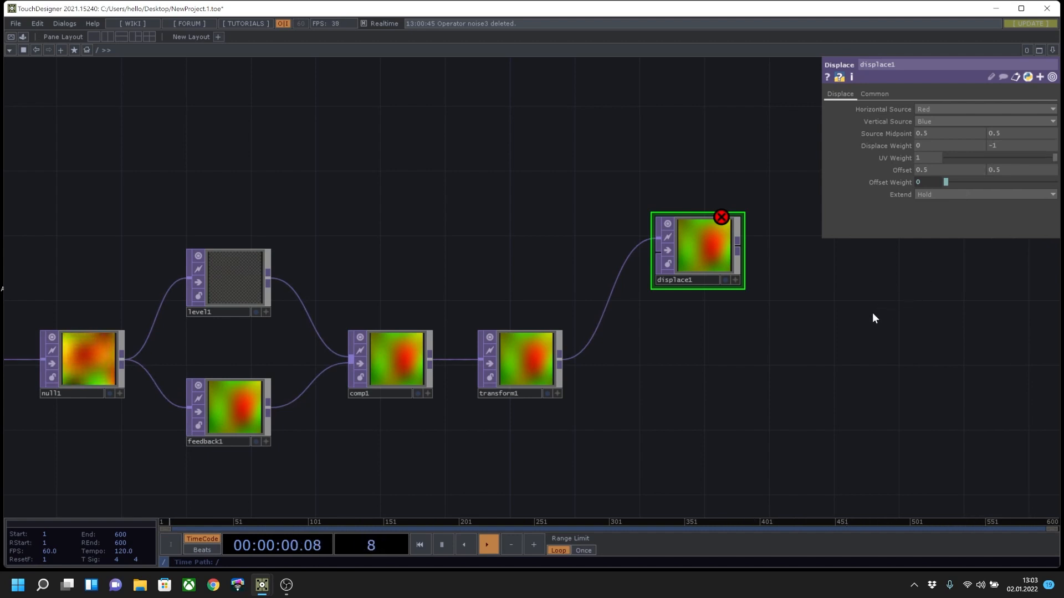
Add a Select TOP above comp1 and make it reference feedback1 as its source TOP.
left_click_drag(738, 378, 889, 384)
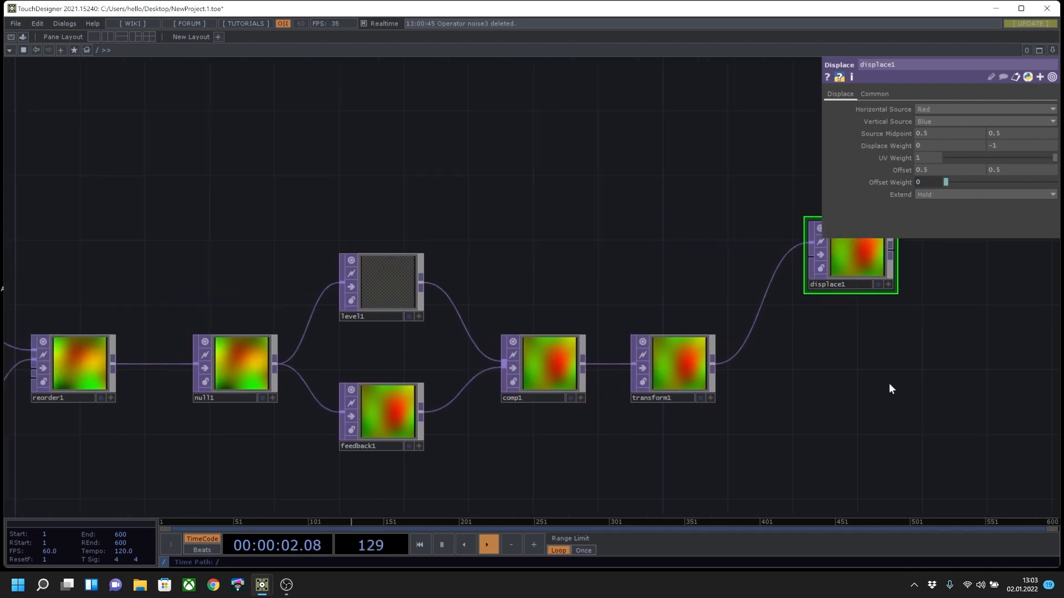
key("Tab")
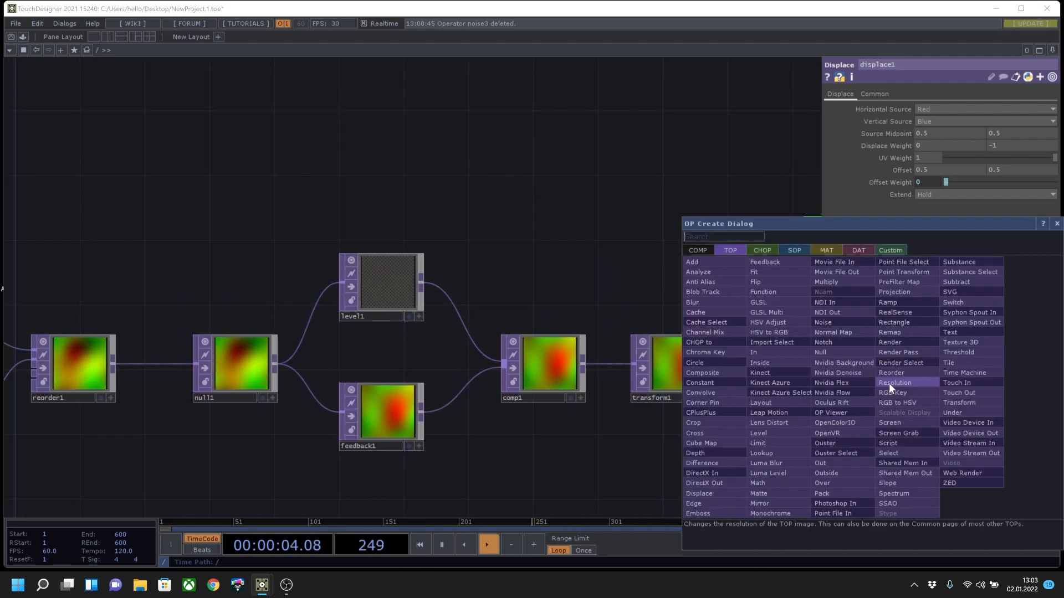
left_click(890, 454)
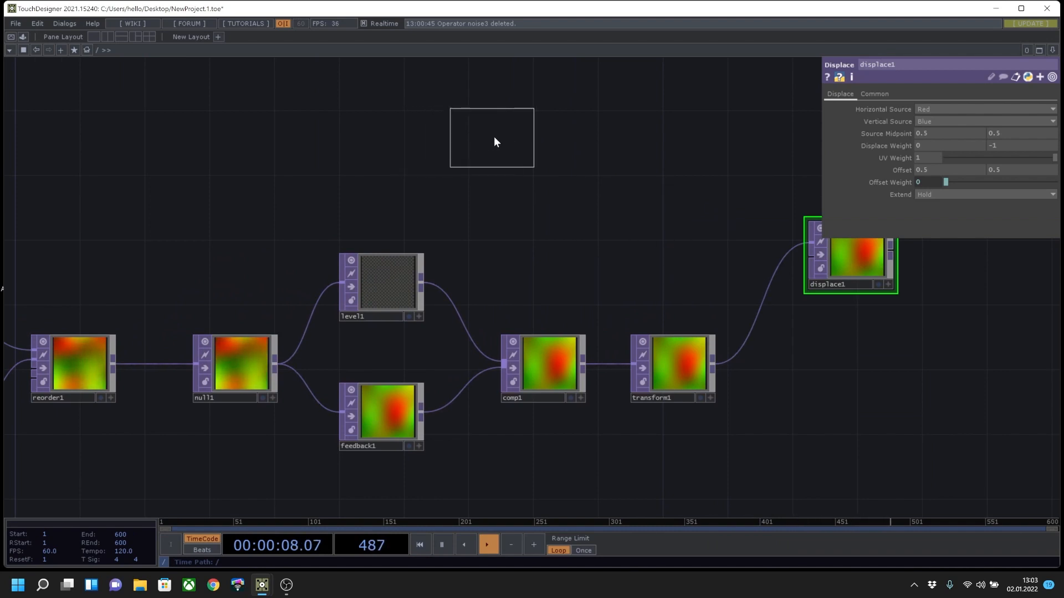
left_click(537, 131)
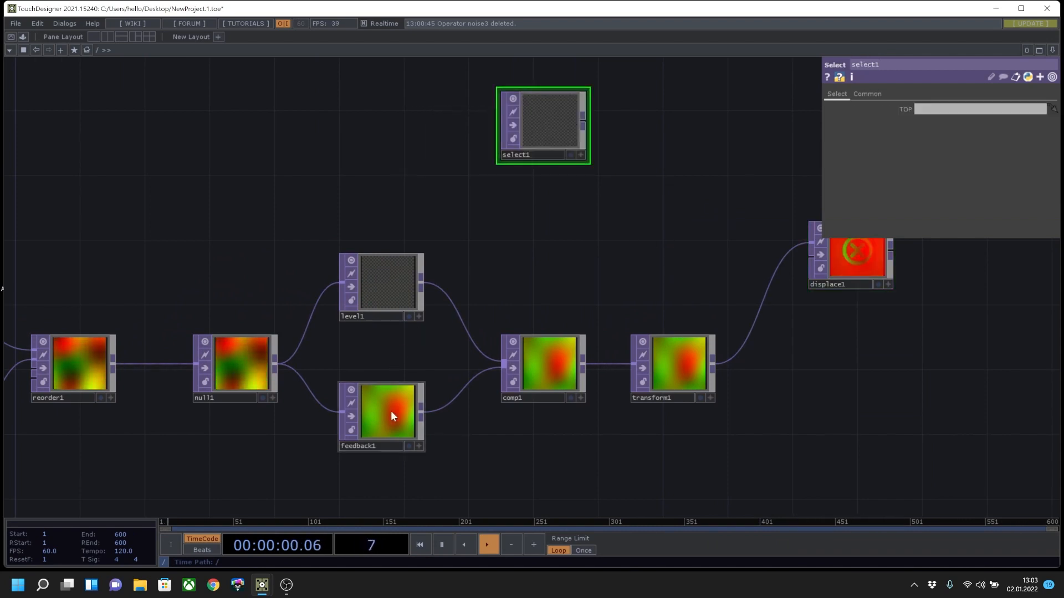
left_click_drag(378, 414, 543, 118)
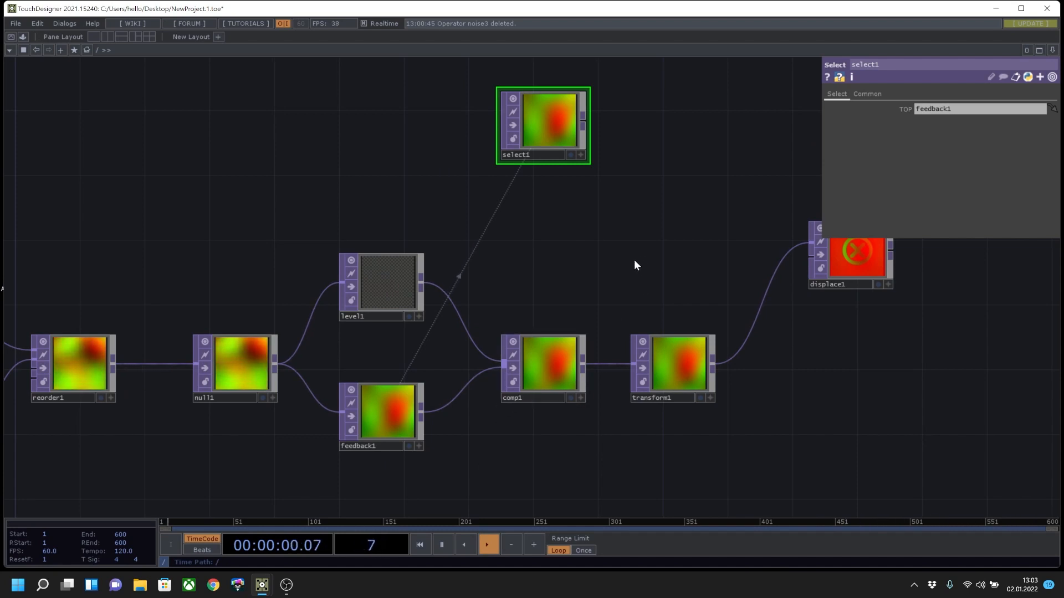
Append a Slope TOP to the output of select1.
left_click_drag(634, 265, 443, 321)
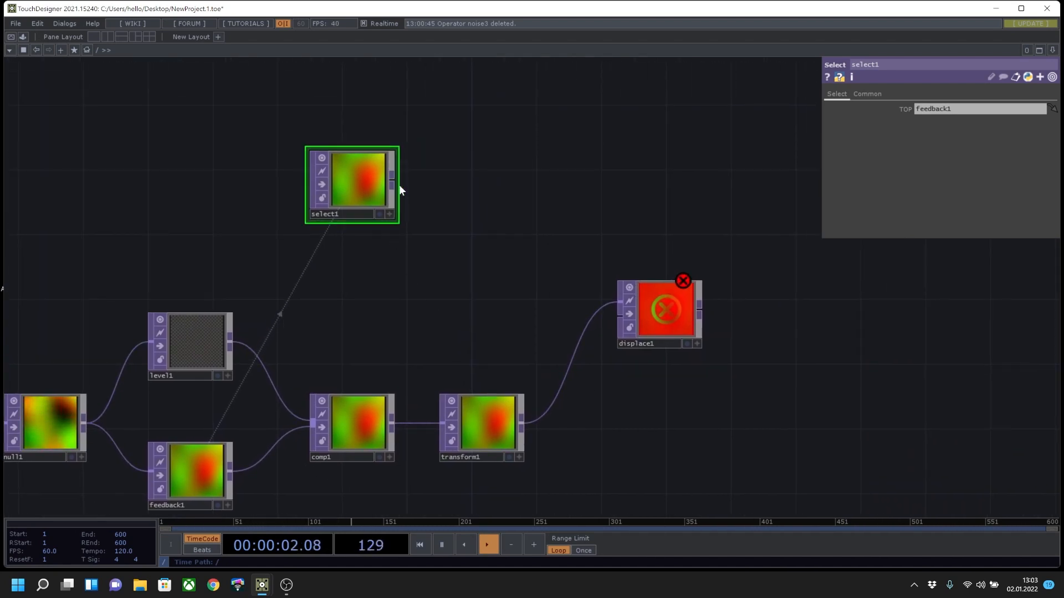
left_click(417, 186)
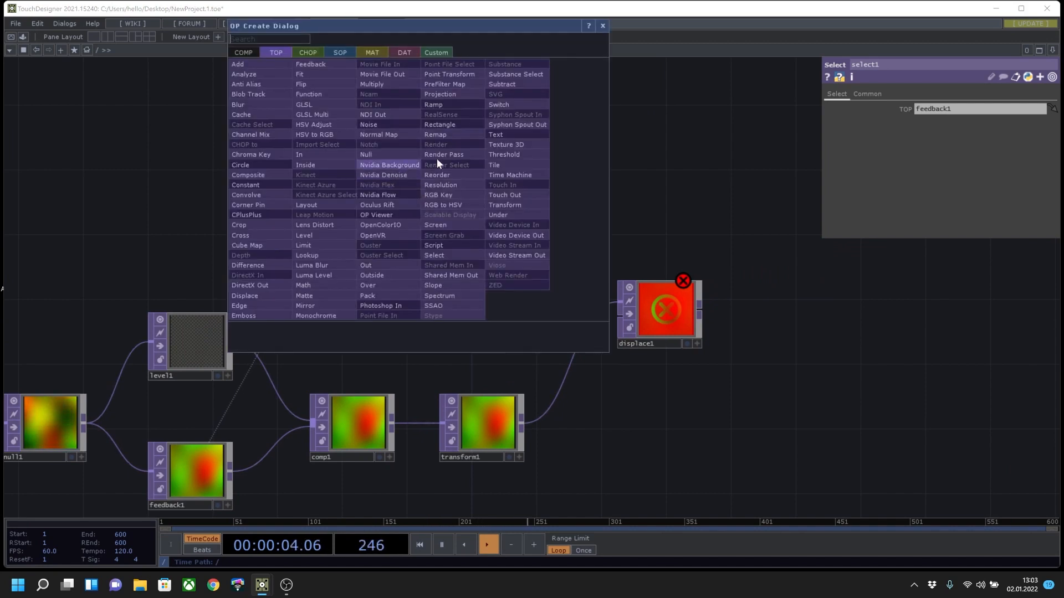
left_click(447, 285)
left_click(468, 187)
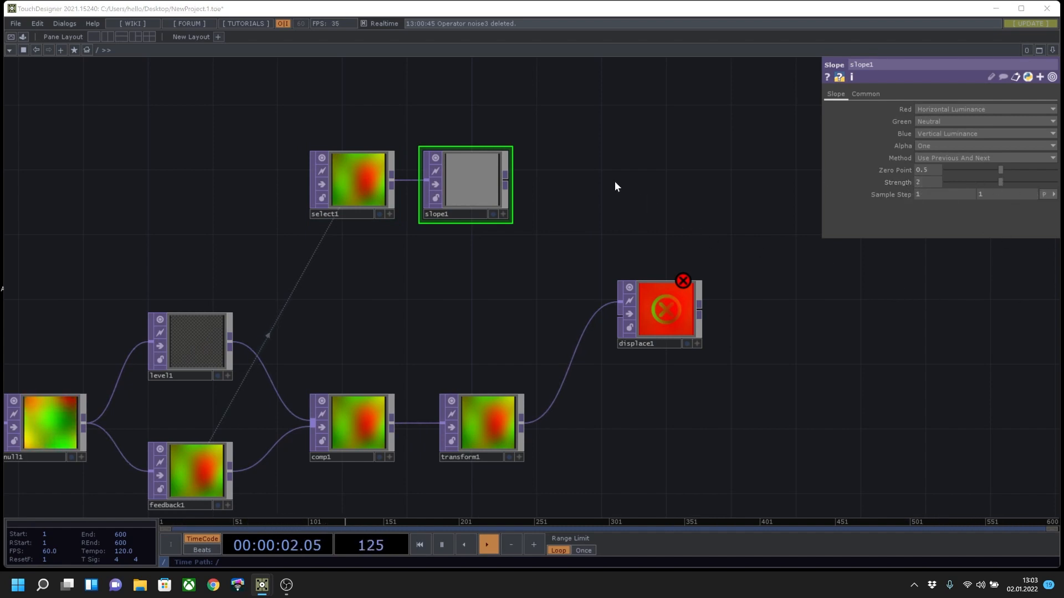
Append a Blur TOP to slope1 and set its Filter Size to 32.
left_click(505, 179)
left_click(548, 182)
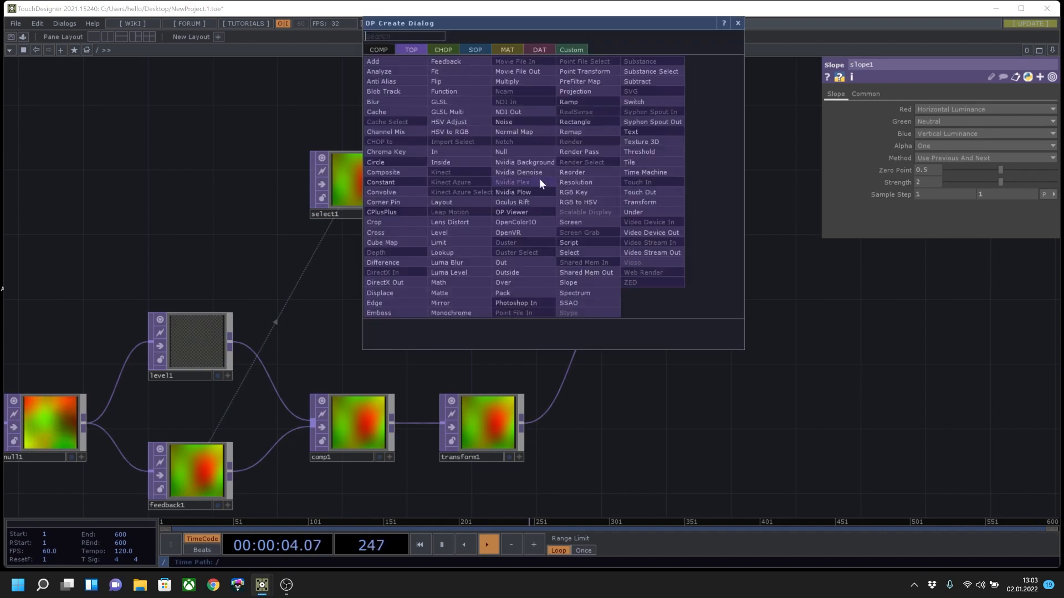
left_click(399, 112)
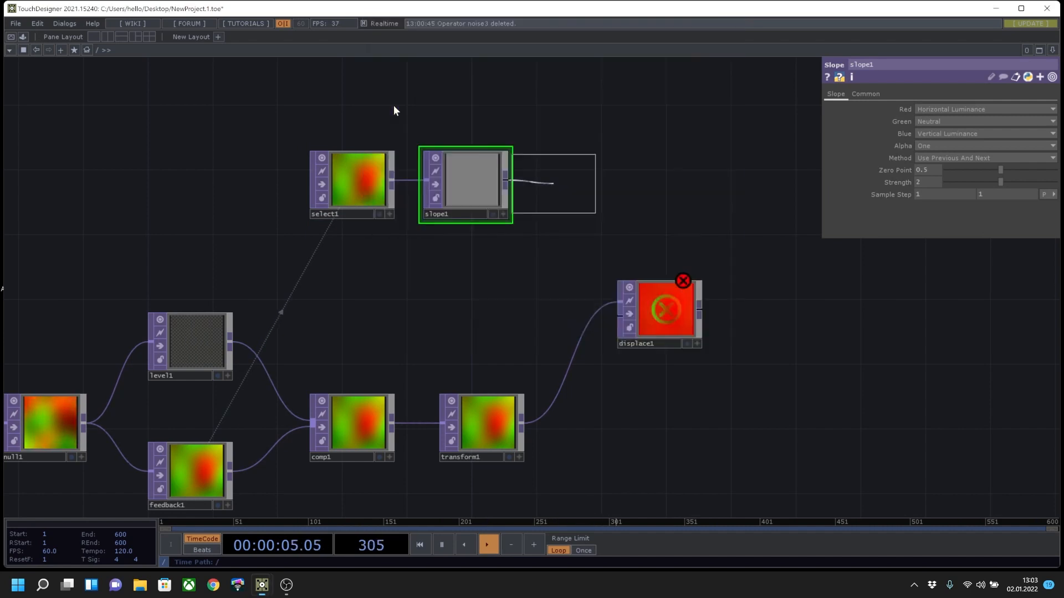
left_click(564, 182)
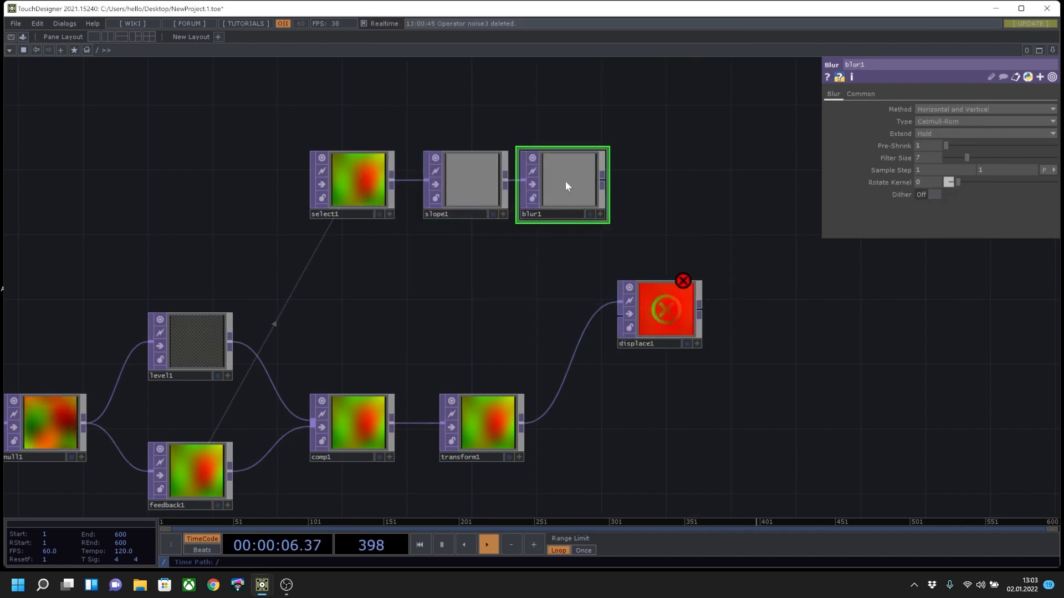
left_click(981, 159)
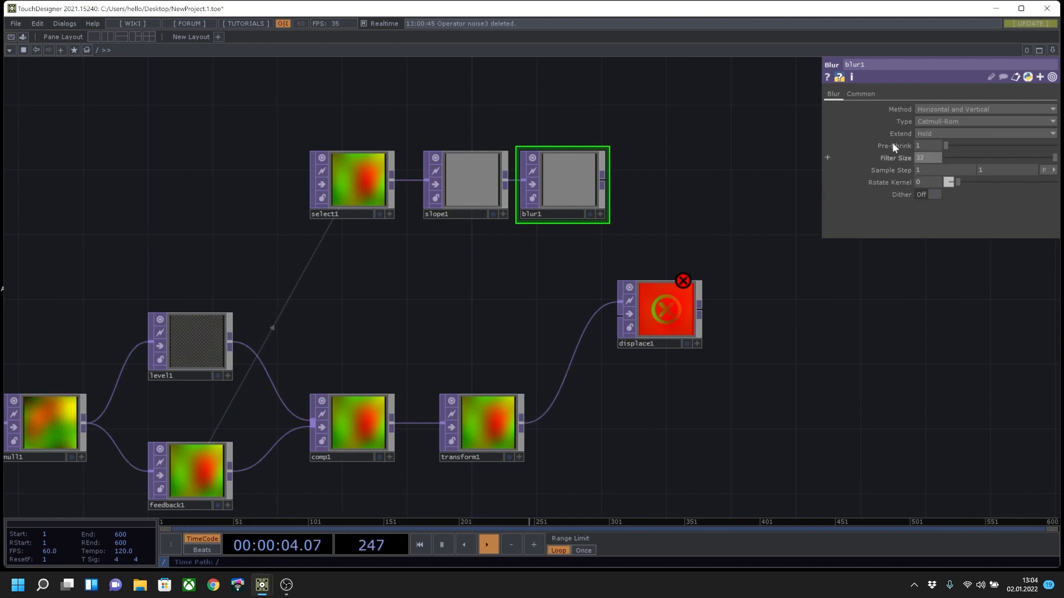
Connect blur1 to displace1's second input and assign displace1 as feedback1's Target TOP.
left_click_drag(680, 290, 714, 299)
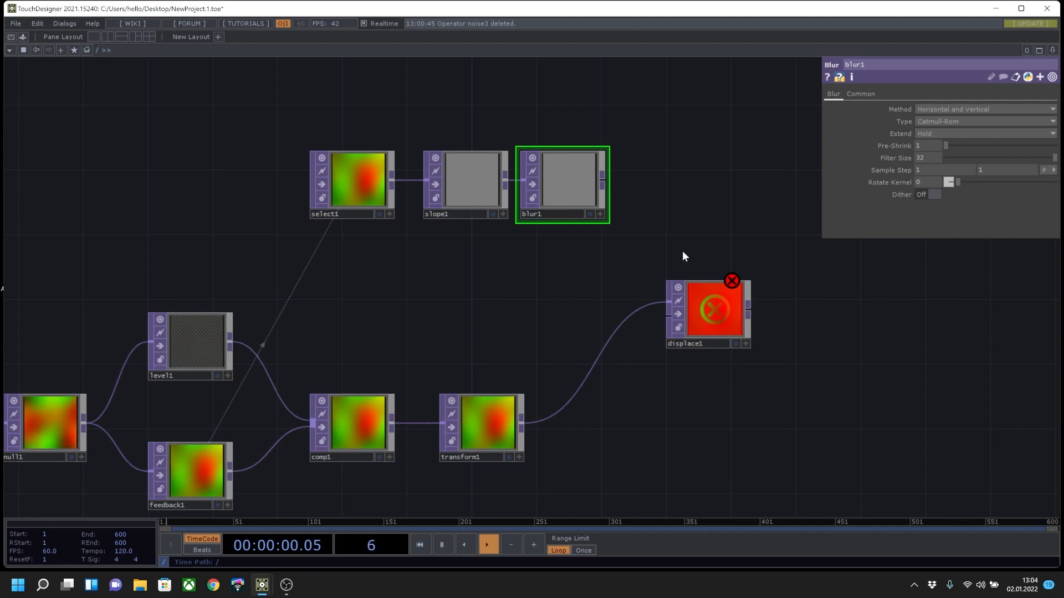
left_click_drag(603, 181, 669, 317)
left_click_drag(682, 386, 703, 353)
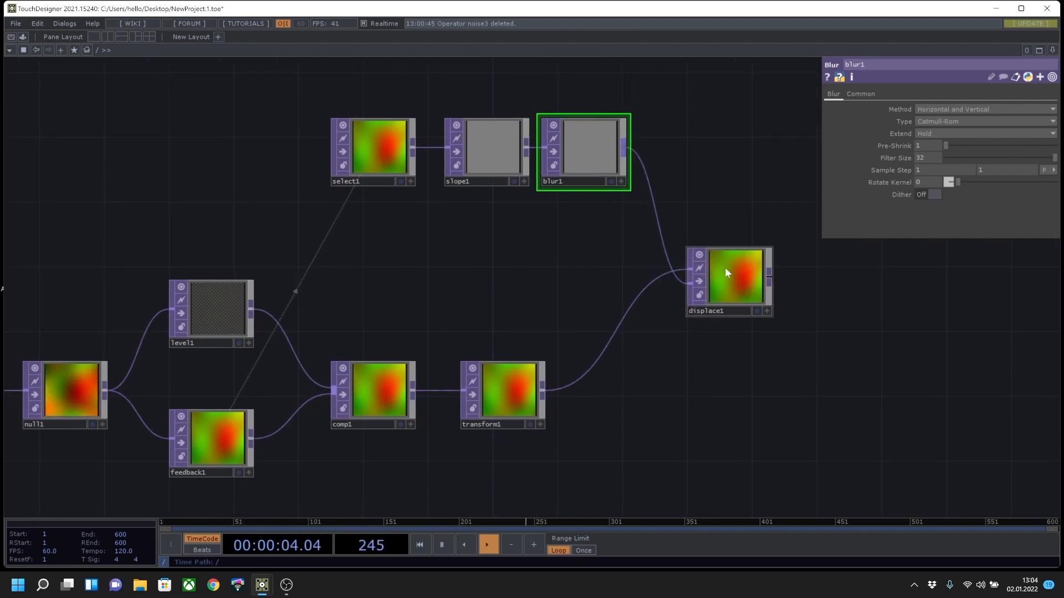
left_click_drag(726, 274, 214, 438)
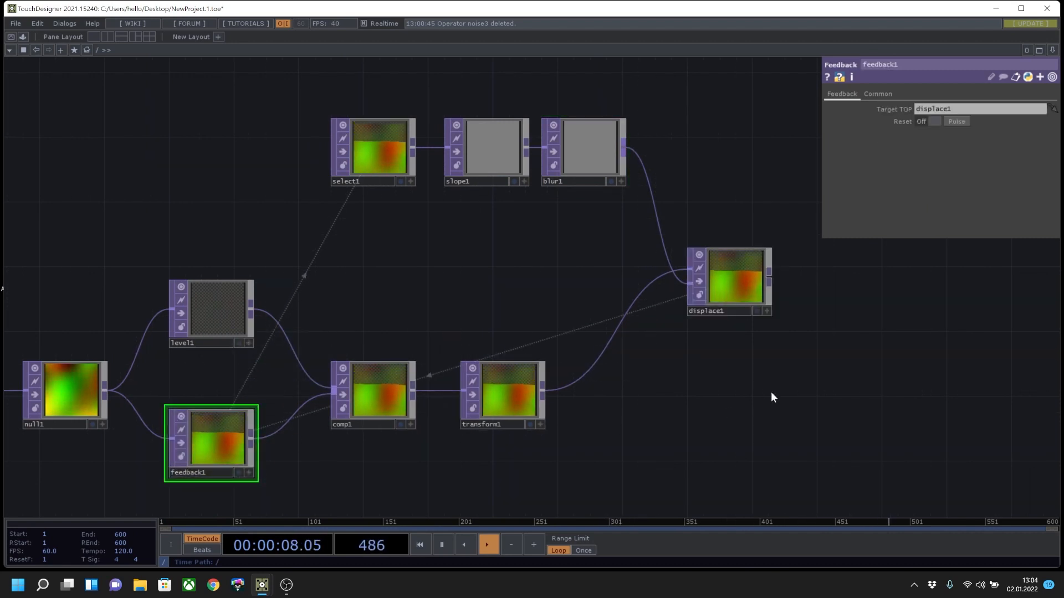
Append a Null TOP to displace1, display it in the network background, and move it farther from displace1.
left_click_drag(773, 397, 468, 385)
left_click_drag(451, 281, 557, 290)
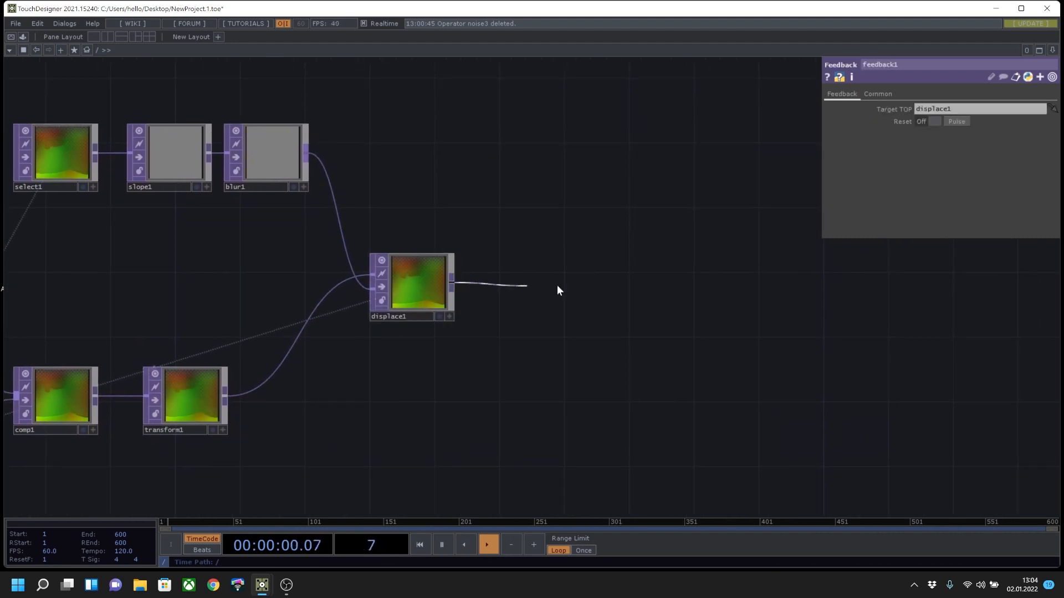
left_click(671, 286)
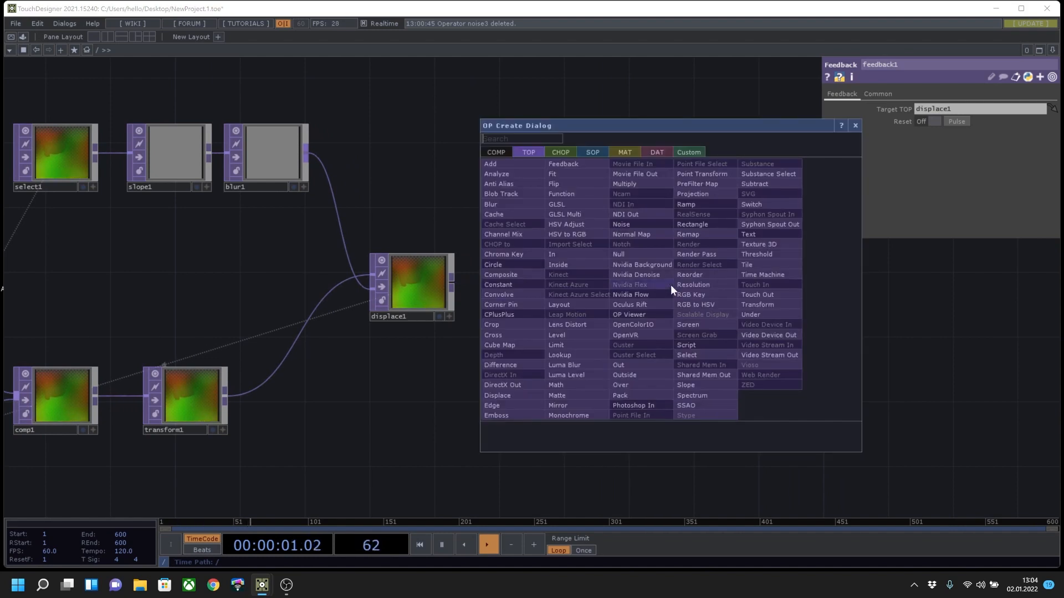
left_click(643, 254)
left_click(819, 288)
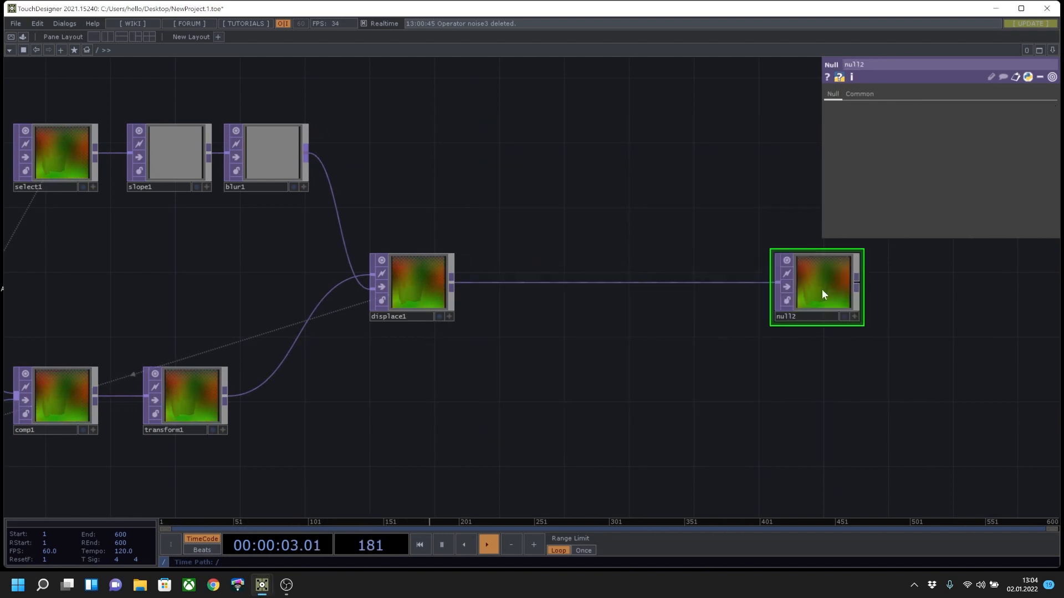
left_click(842, 316)
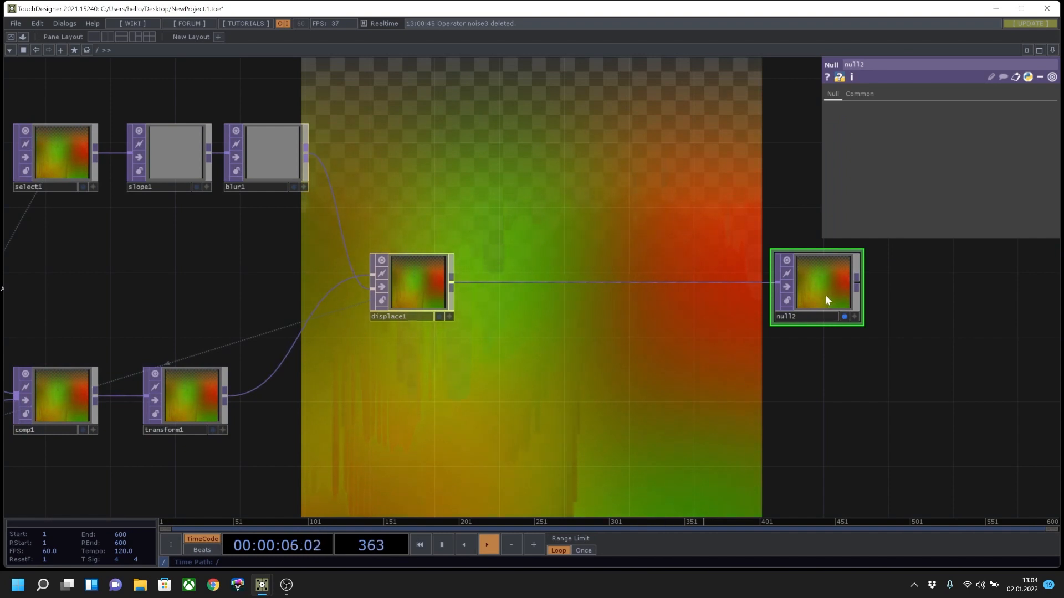
left_click_drag(826, 299, 931, 300)
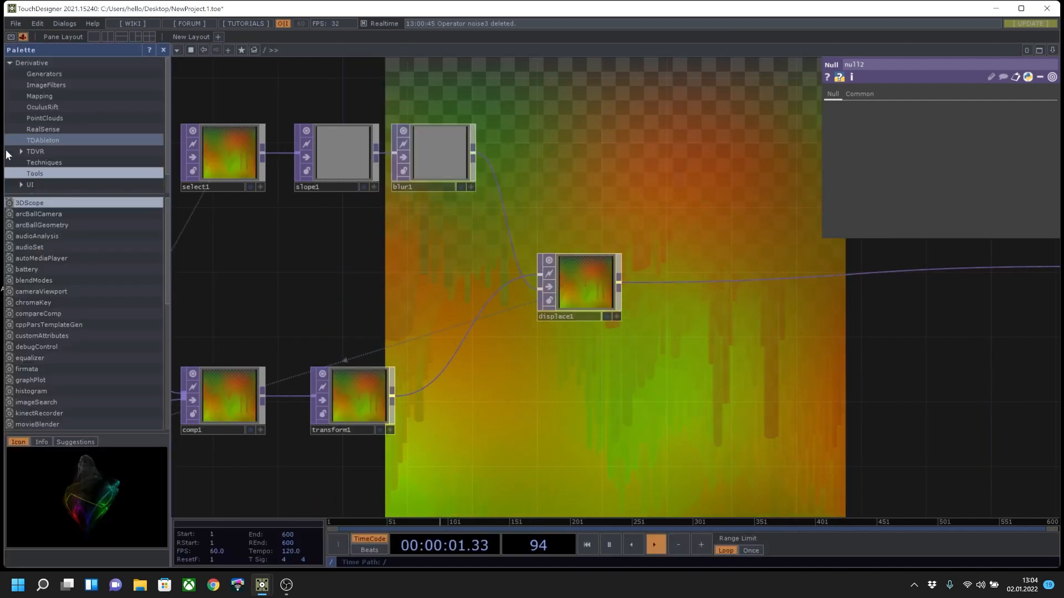
Place the PPP_NORMALS component from the TOP folder of My Components above displace1, fed by displace1's output.
left_click(22, 37)
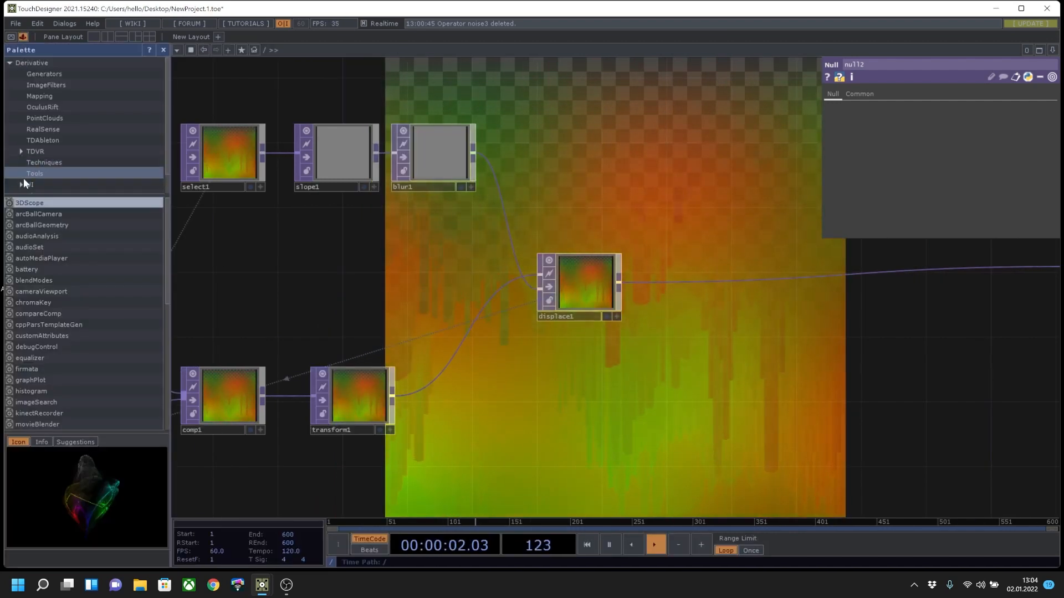
left_click(34, 184)
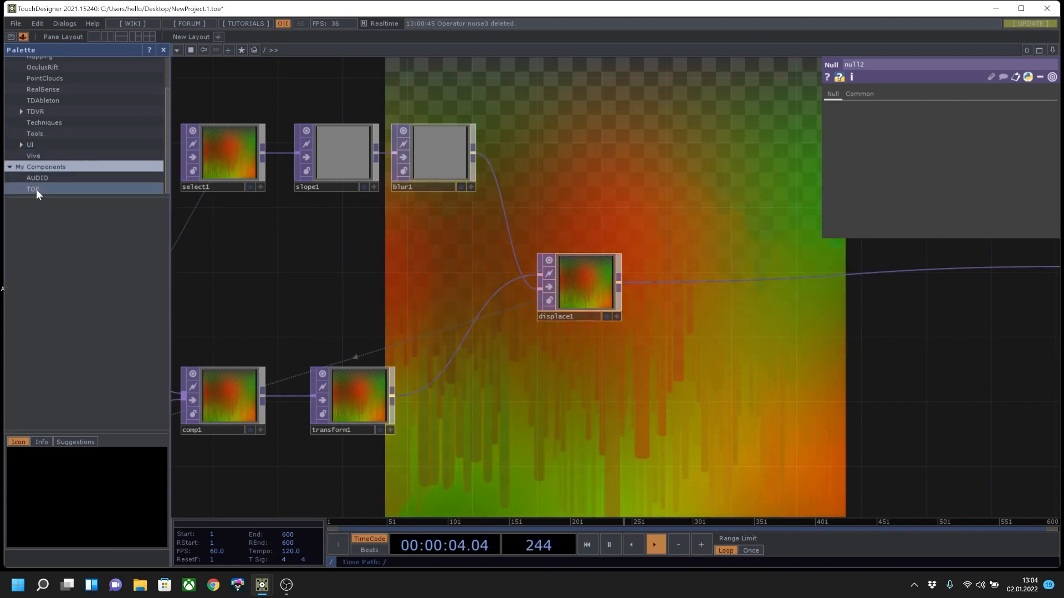
left_click_drag(47, 237, 732, 167)
Look through the operator chain inside PPP_NORMALS and turn on the component's viewer to examine its normal-map output.
scroll(726, 194, "up", 8)
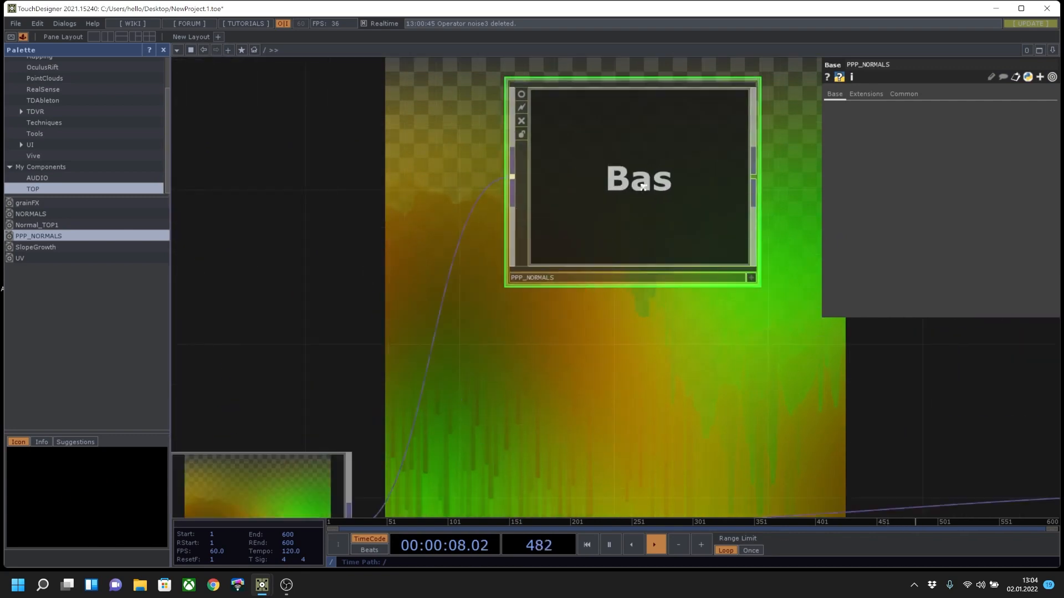
scroll(649, 173, "up", 3)
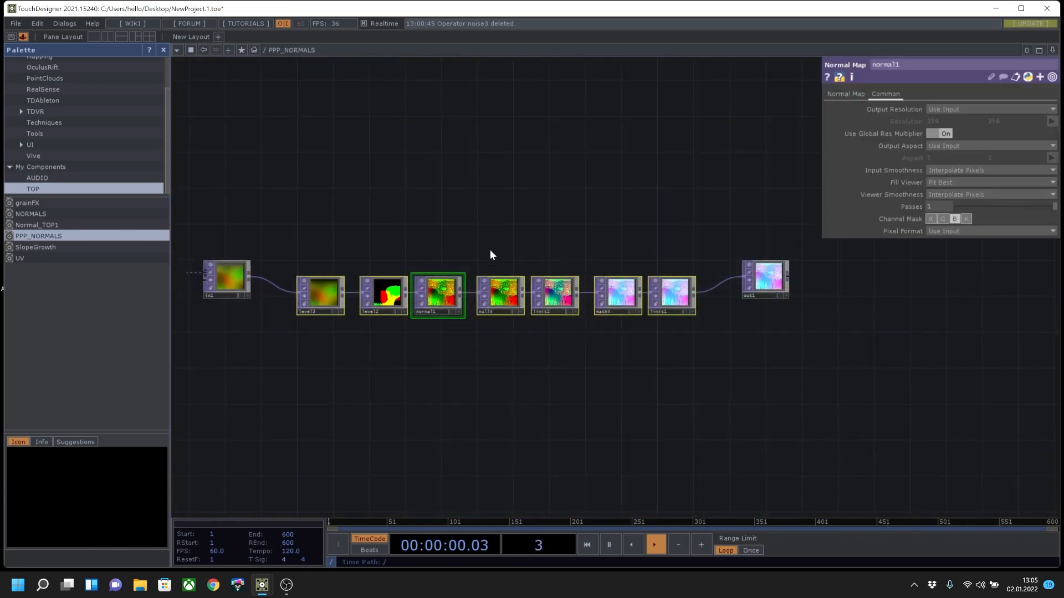
scroll(497, 243, "down", 4)
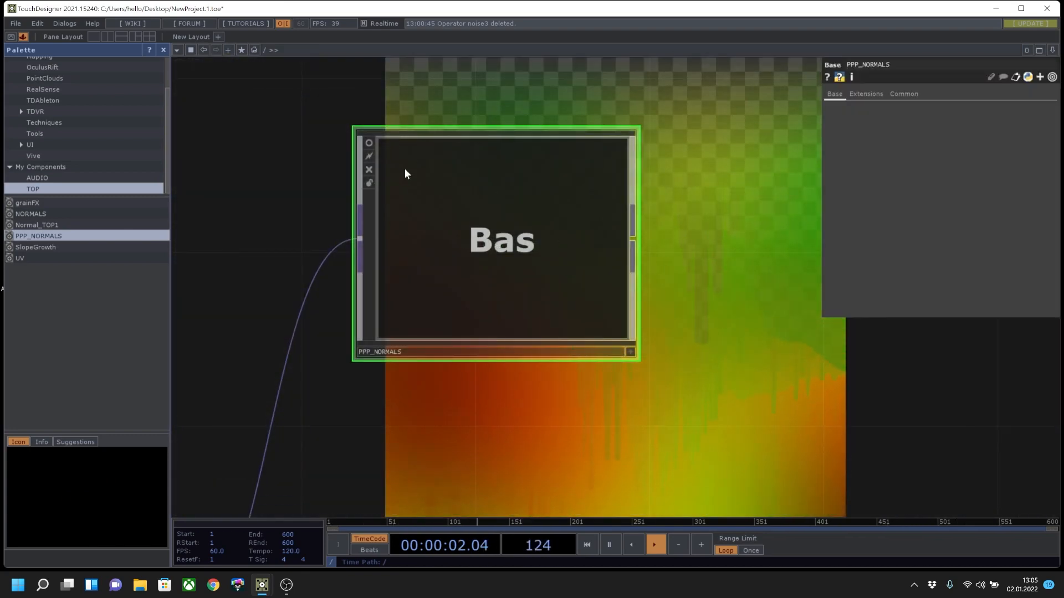
left_click(369, 144)
scroll(426, 190, "up", 5)
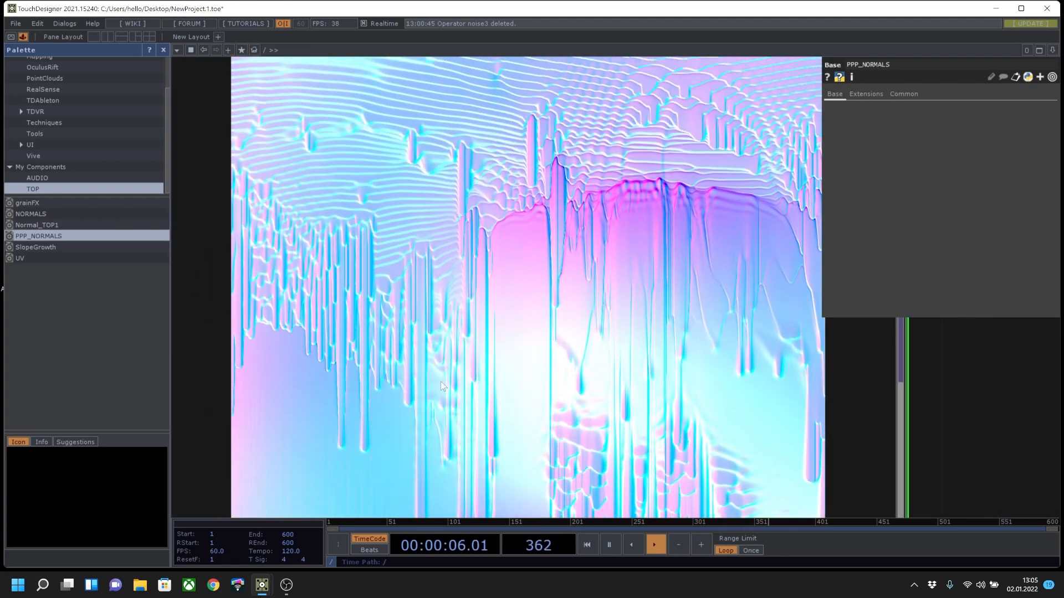
scroll(480, 363, "down", 5)
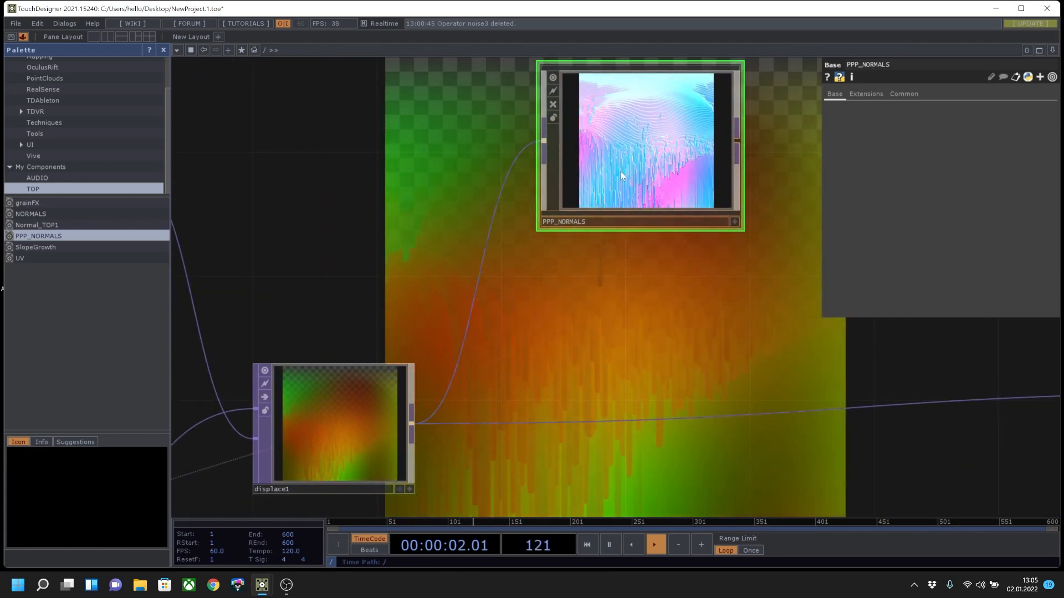
left_click_drag(657, 304, 578, 295)
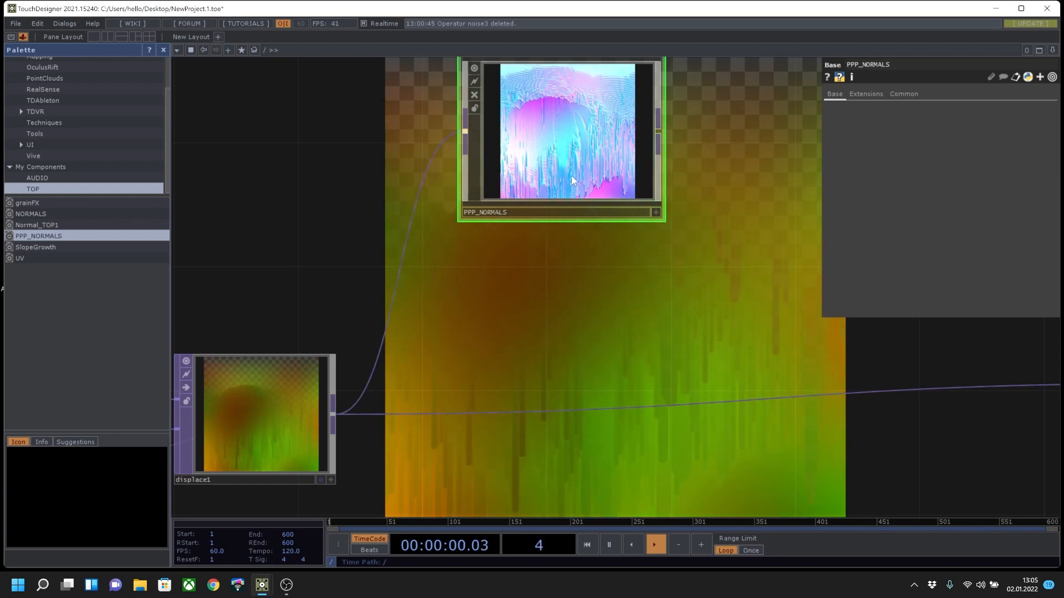
scroll(573, 288, "down", 2)
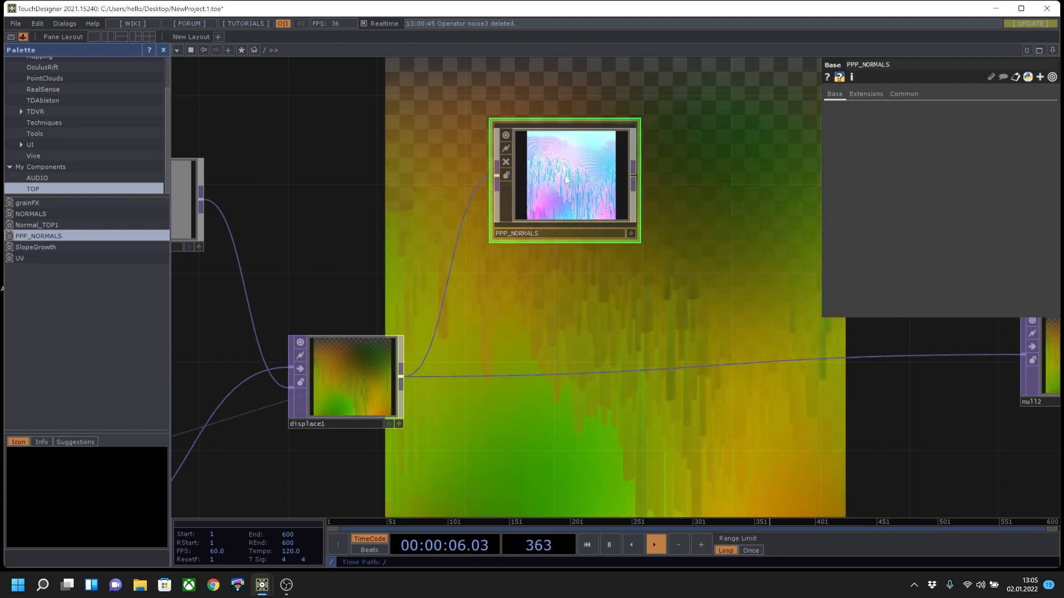
Insert a Level TOP into the connection between displace1 and null2.
left_click_drag(589, 297, 534, 241)
left_click_drag(560, 490, 498, 388)
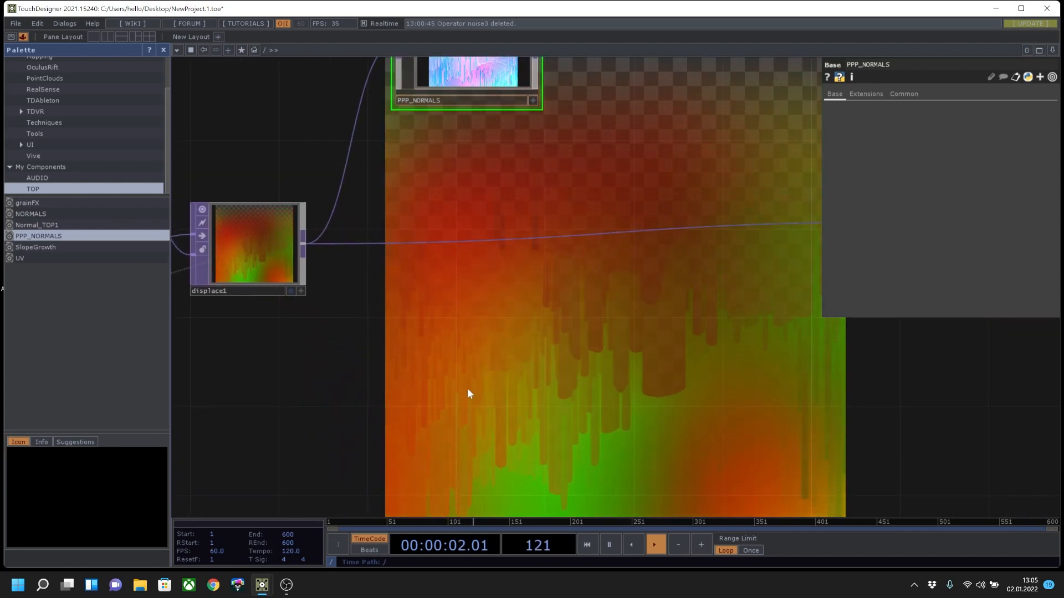
left_click_drag(452, 360, 434, 283)
left_click_drag(514, 262, 466, 219)
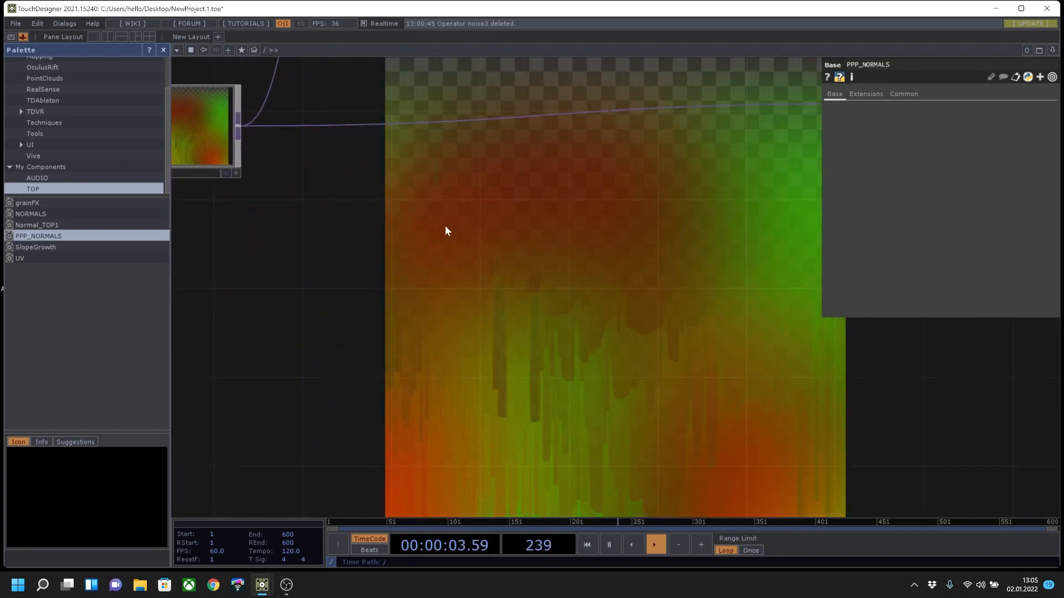
mouse_move(426, 248)
left_mouse_down()
mouse_move(413, 225)
mouse_move(413, 251)
left_mouse_up()
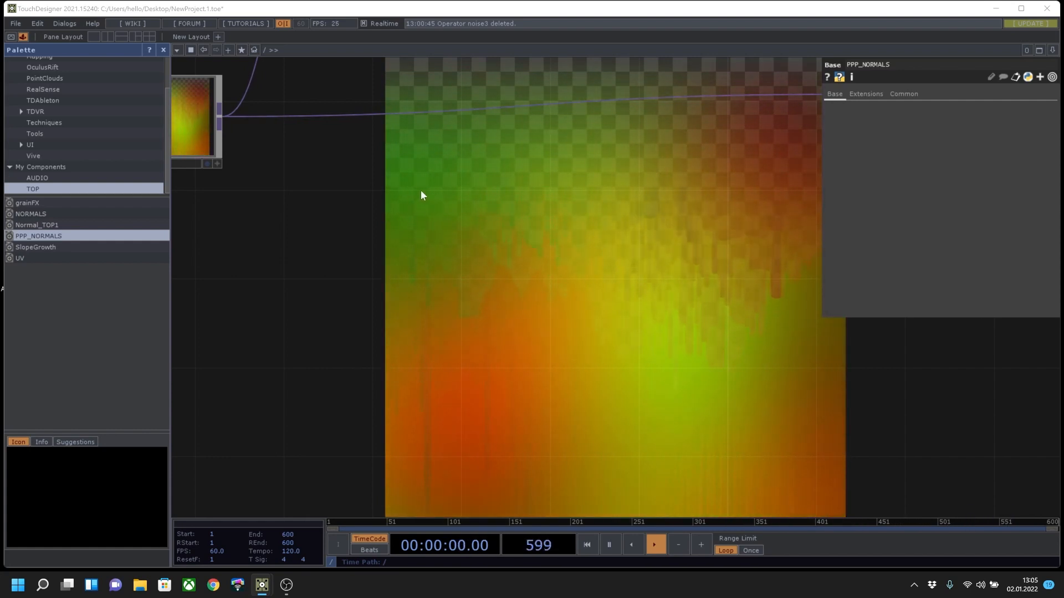
left_click_drag(420, 195, 423, 294)
right_click(430, 223)
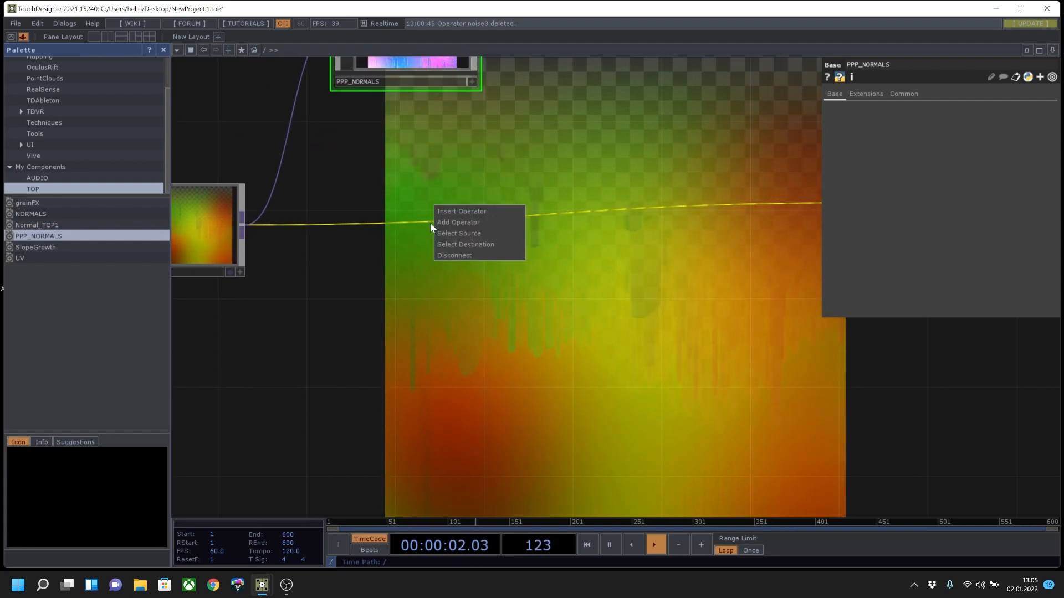
left_click(441, 212)
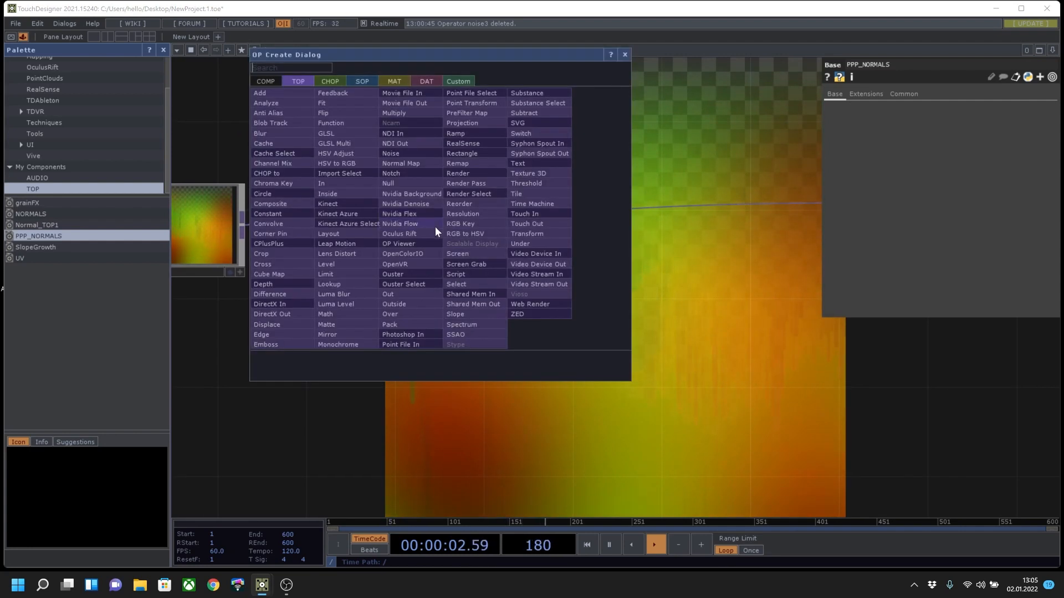
left_click(348, 264)
left_click(461, 263)
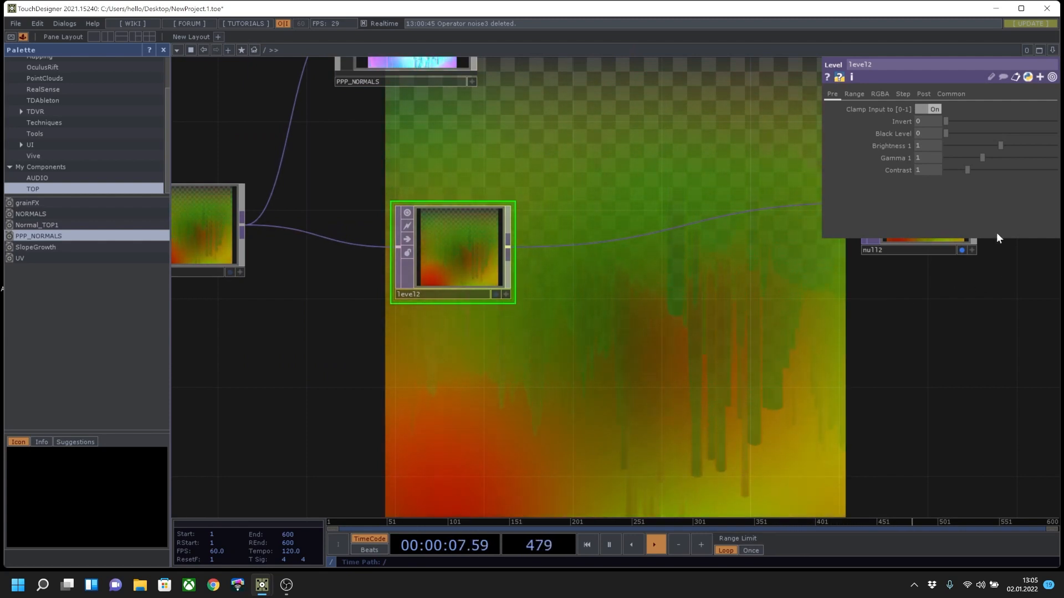
Set level2's Pixel Format to 32-bit float (RGB).
left_click(957, 94)
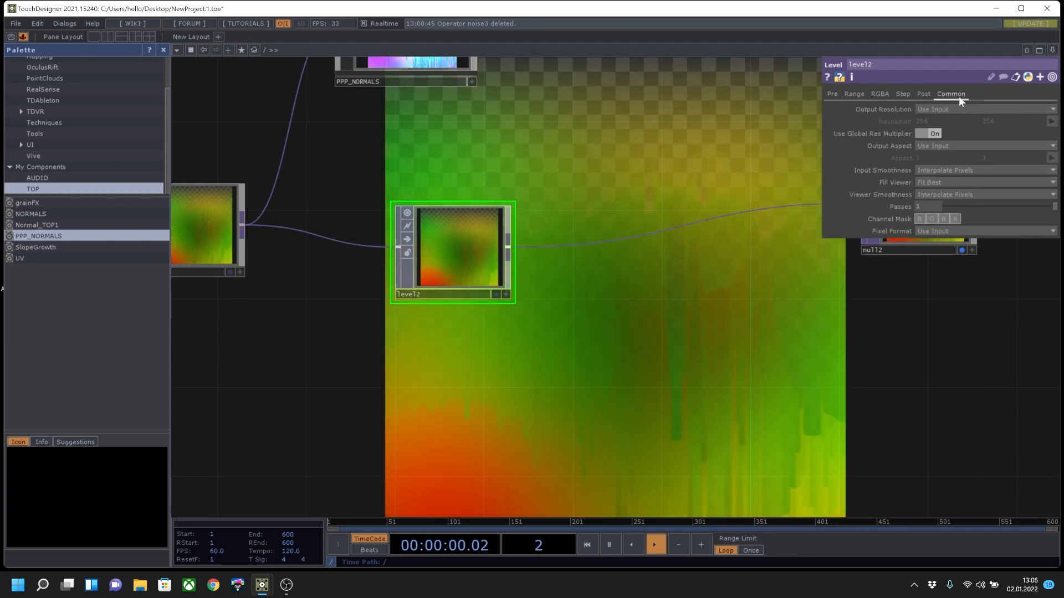
left_click(947, 231)
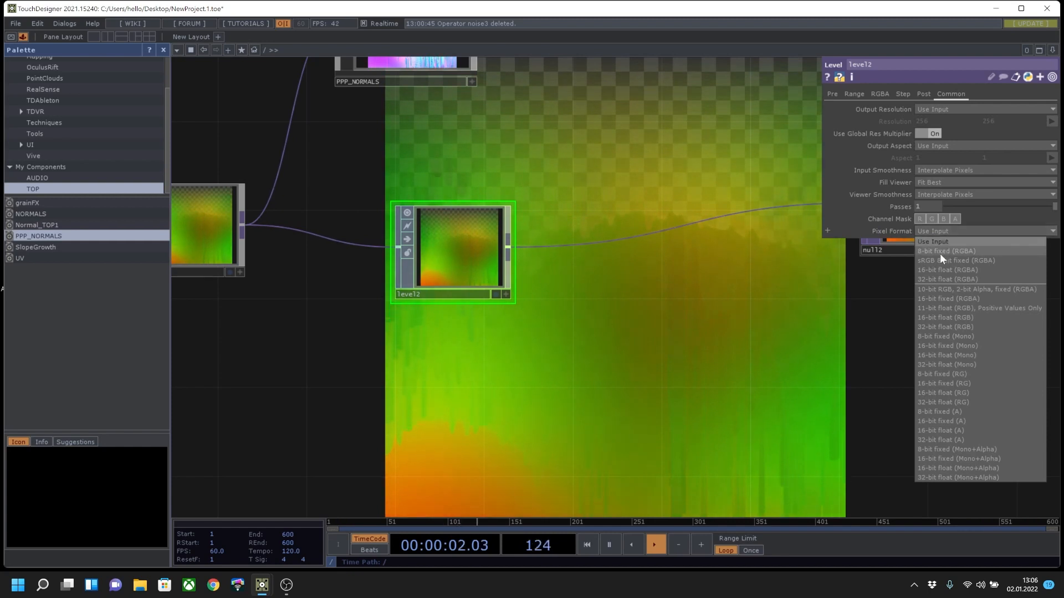
left_click(962, 327)
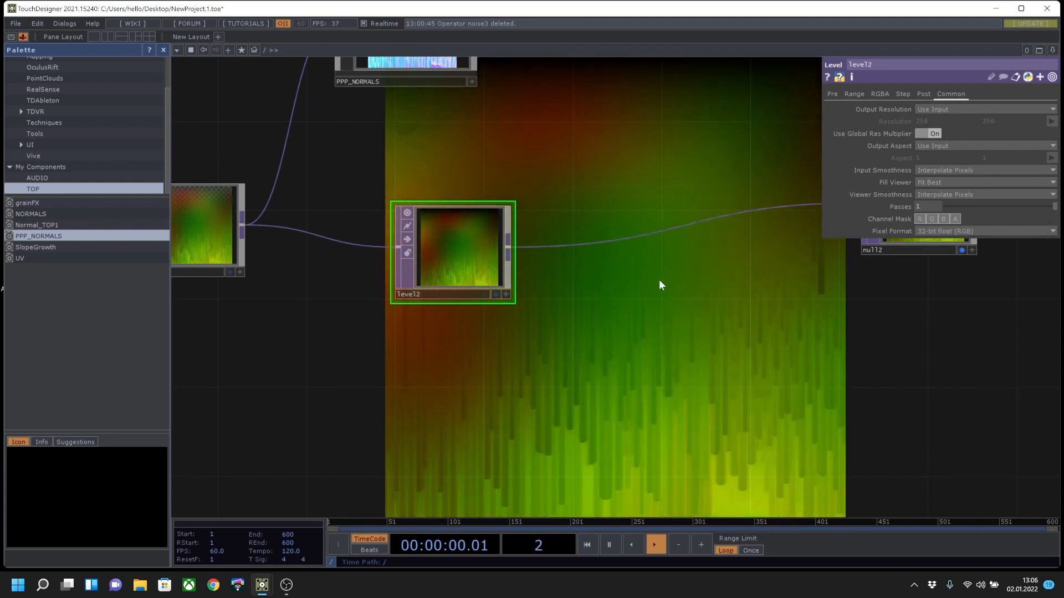
Insert another Level TOP between level2 and null2 and set its Contrast to 1920.
left_click_drag(546, 323, 432, 361)
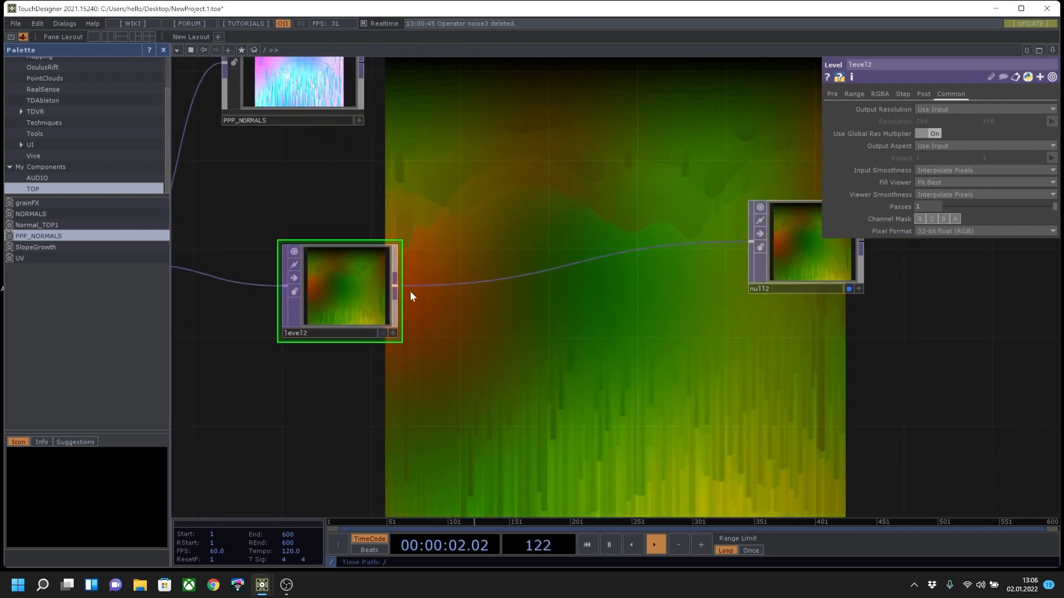
right_click(443, 285)
left_click(457, 275)
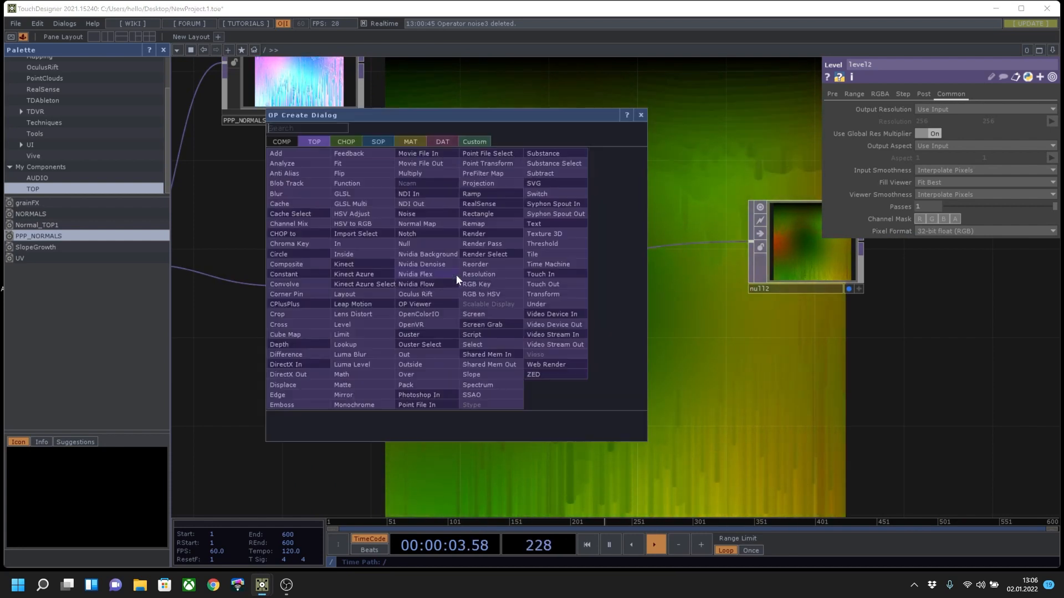
left_click(354, 325)
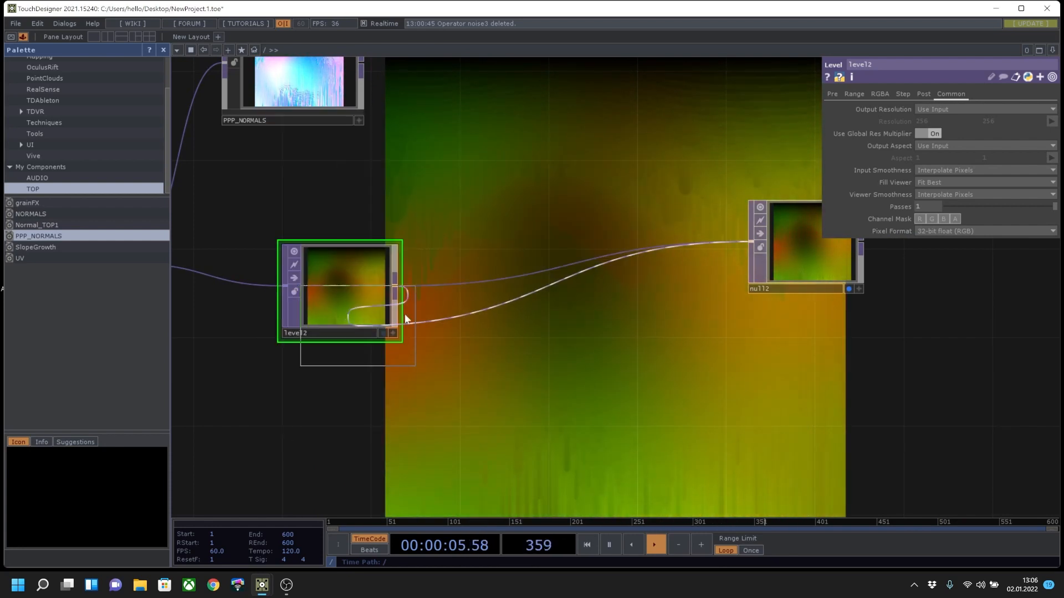
left_click(477, 297)
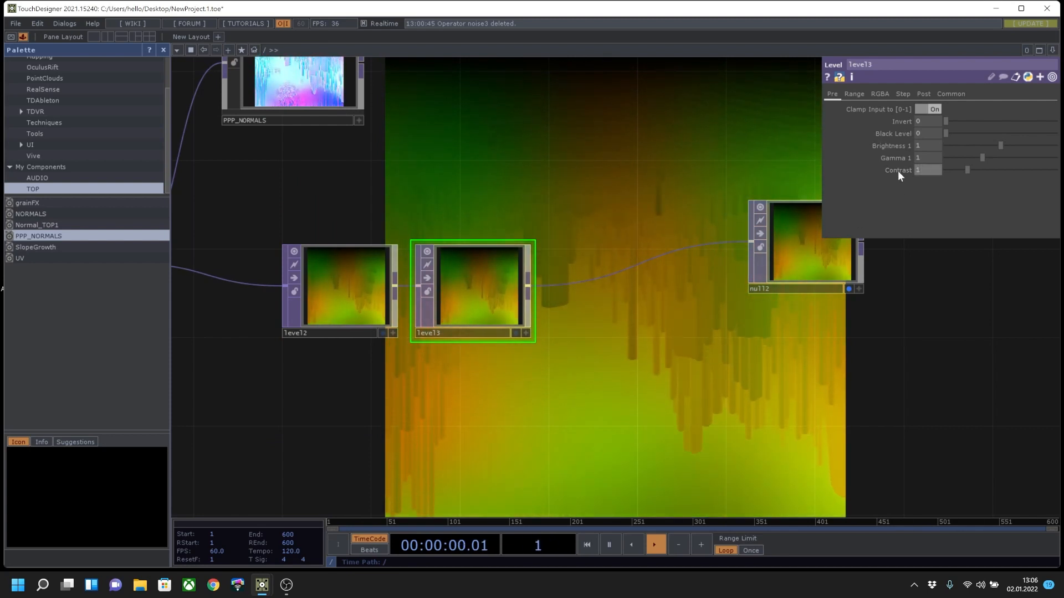
scroll(852, 225, "down", 2)
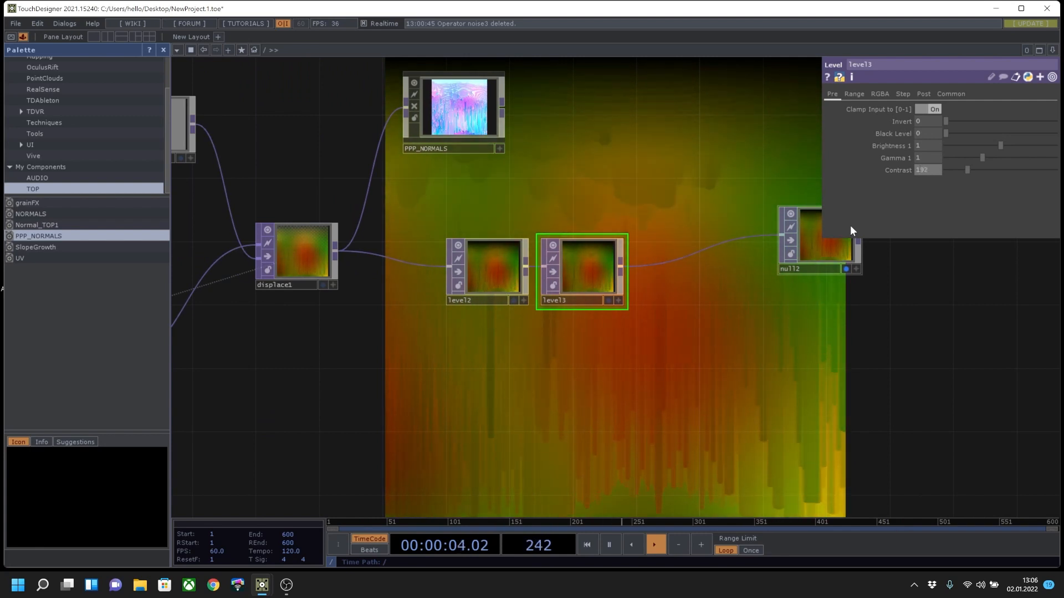
type("1920")
key("Return")
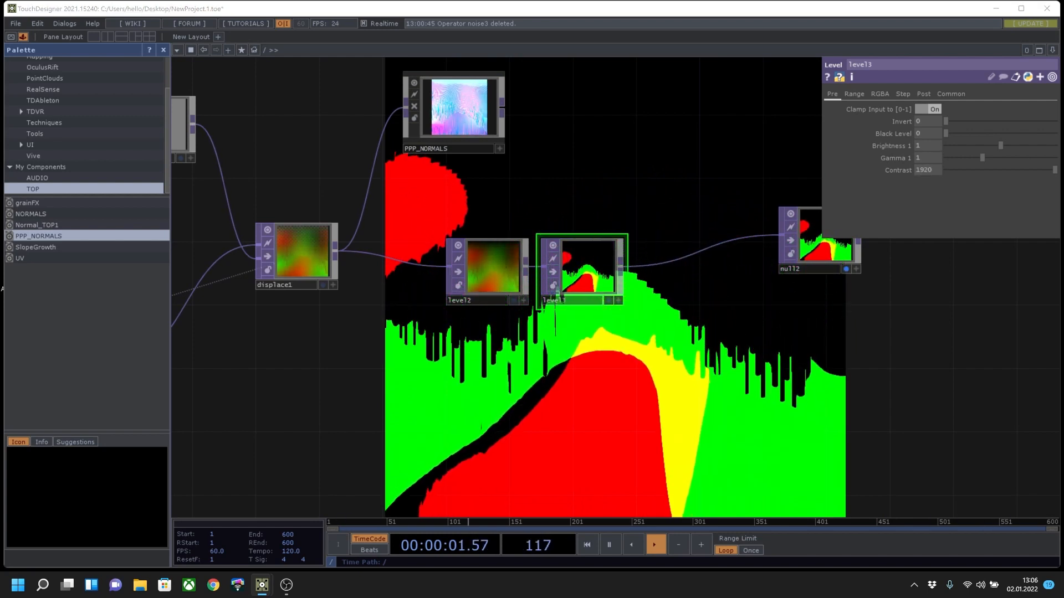
Insert a Normal Map TOP between level3 and null2 and exclude the blue channel in its Channel Mask.
left_click_drag(616, 322, 585, 332)
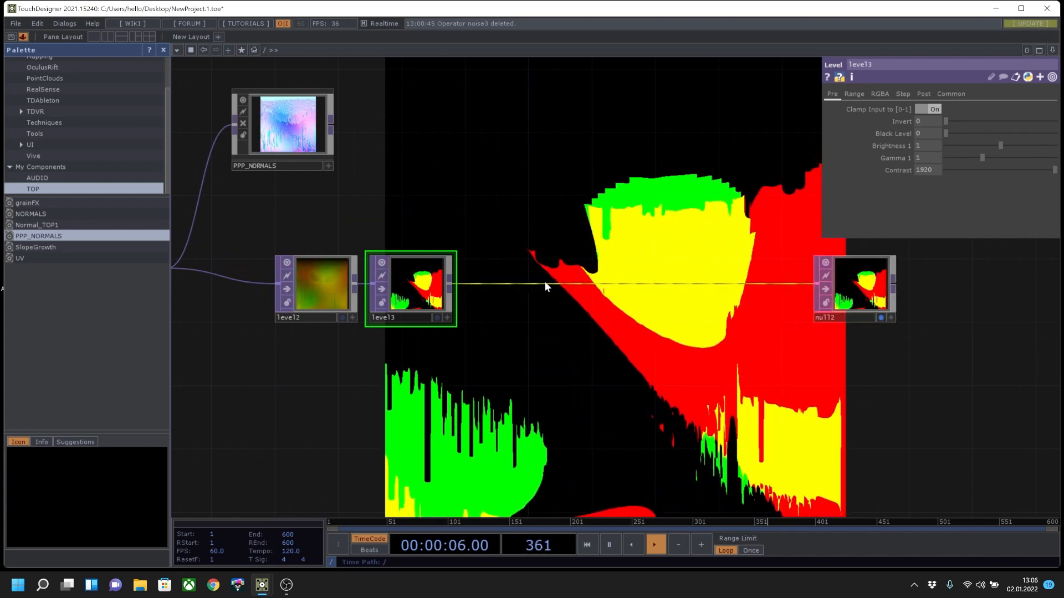
right_click(545, 281)
left_click(558, 270)
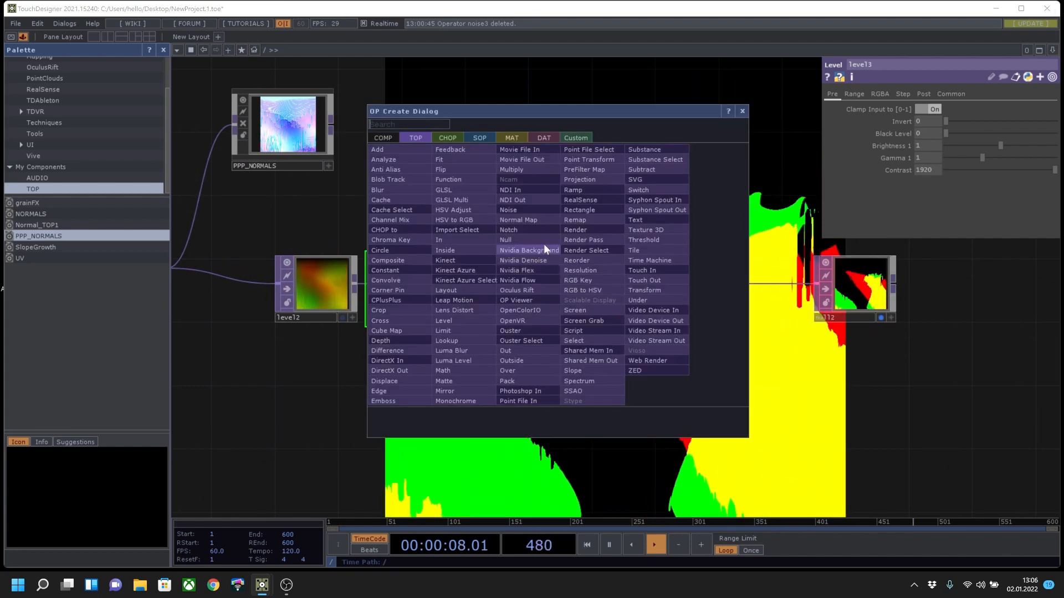
left_click(524, 218)
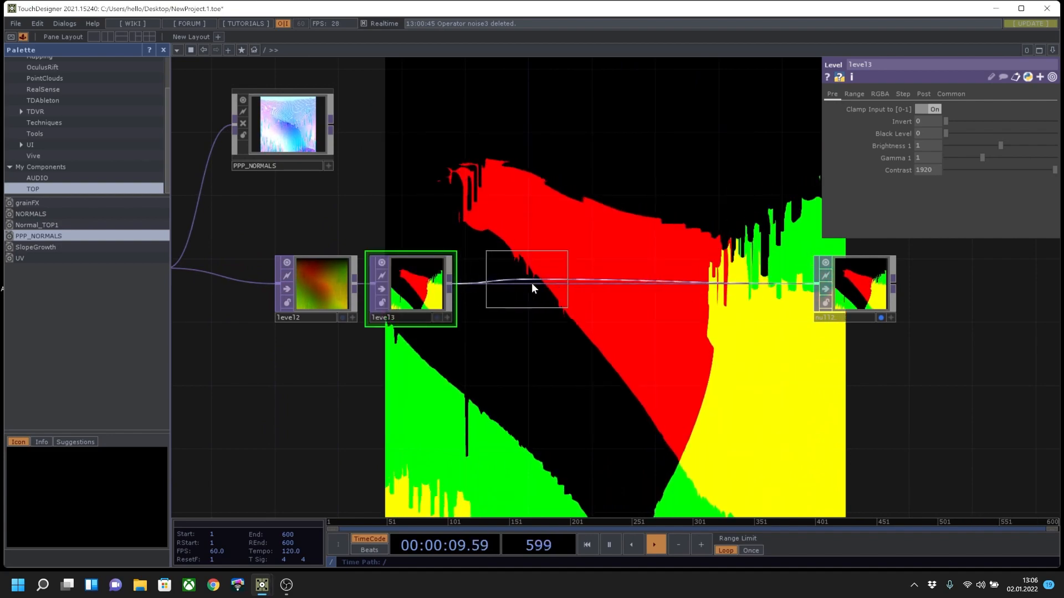
left_click(533, 288)
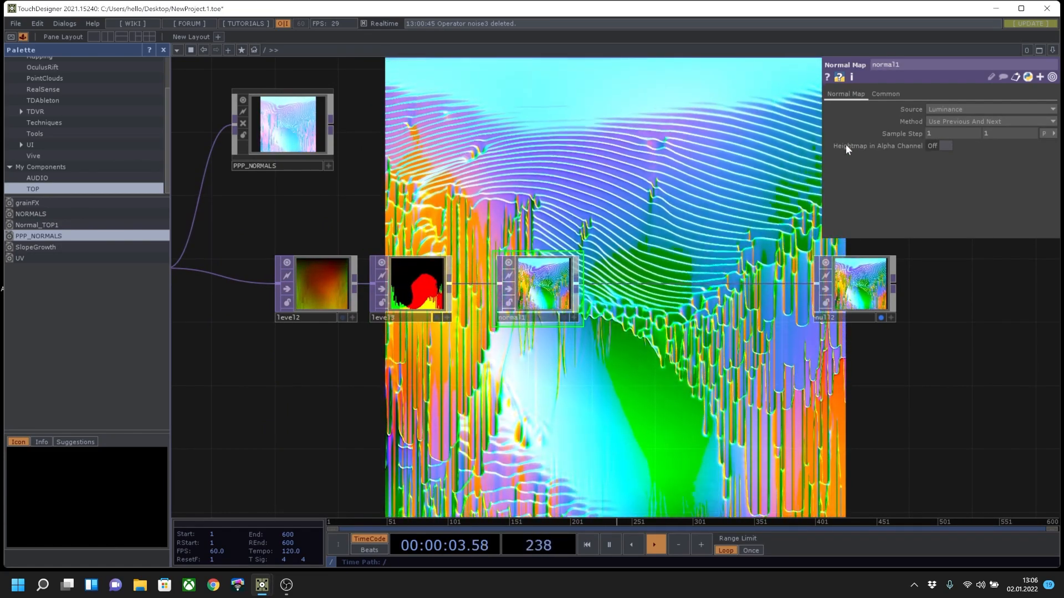
left_click(889, 95)
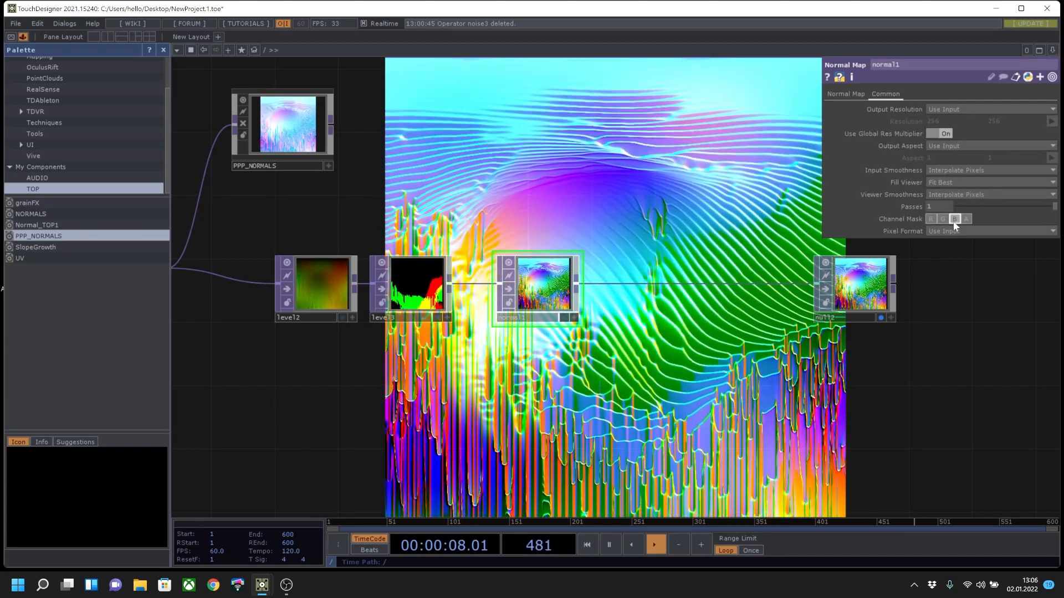
left_click(953, 219)
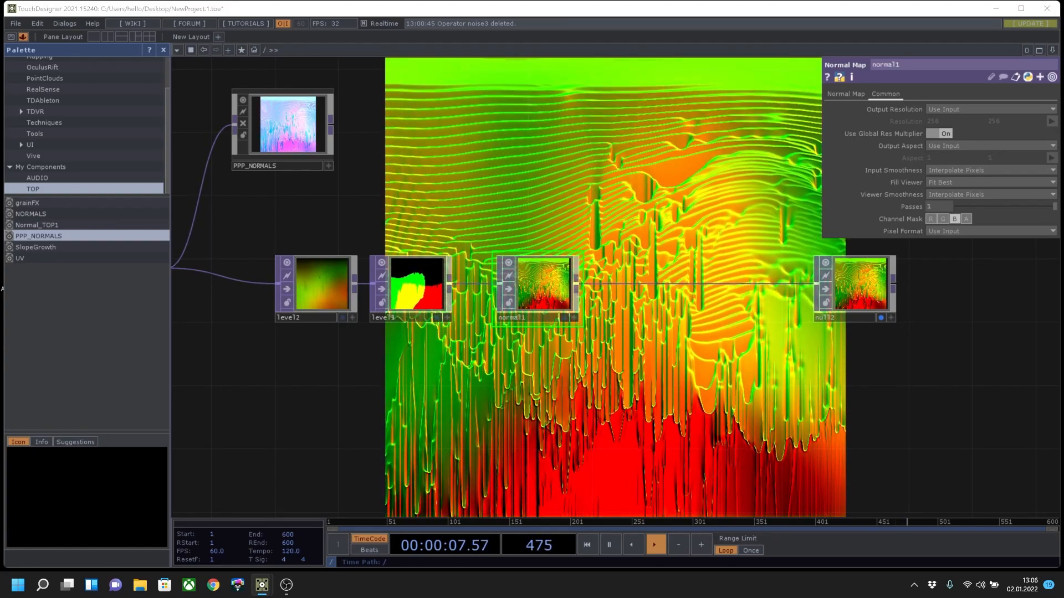
Insert a Limit TOP between normal1 and null2 and turn on its Normalize option.
right_click(622, 277)
left_click(634, 269)
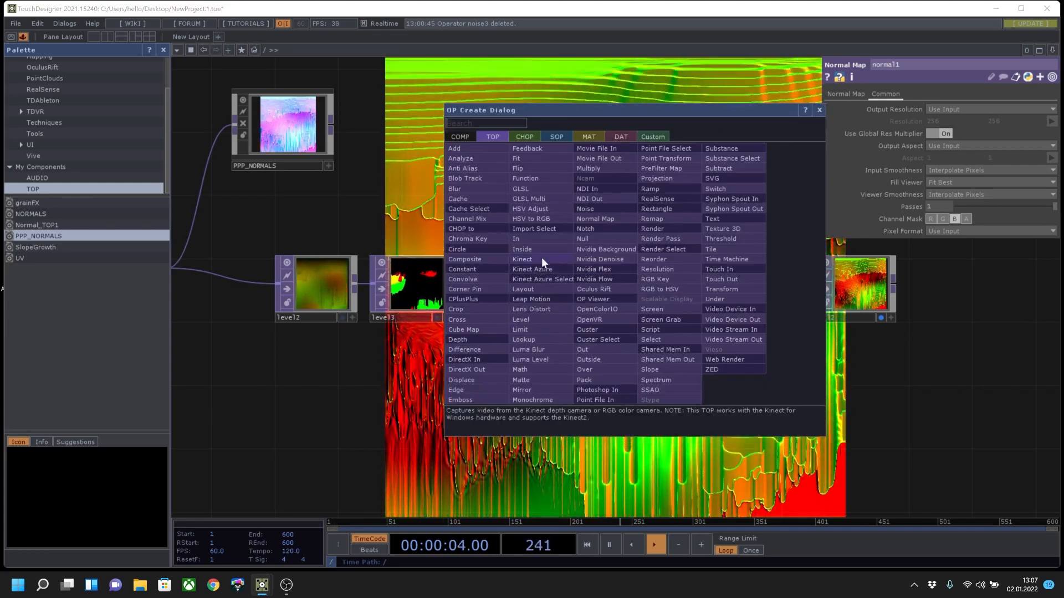
left_click(531, 330)
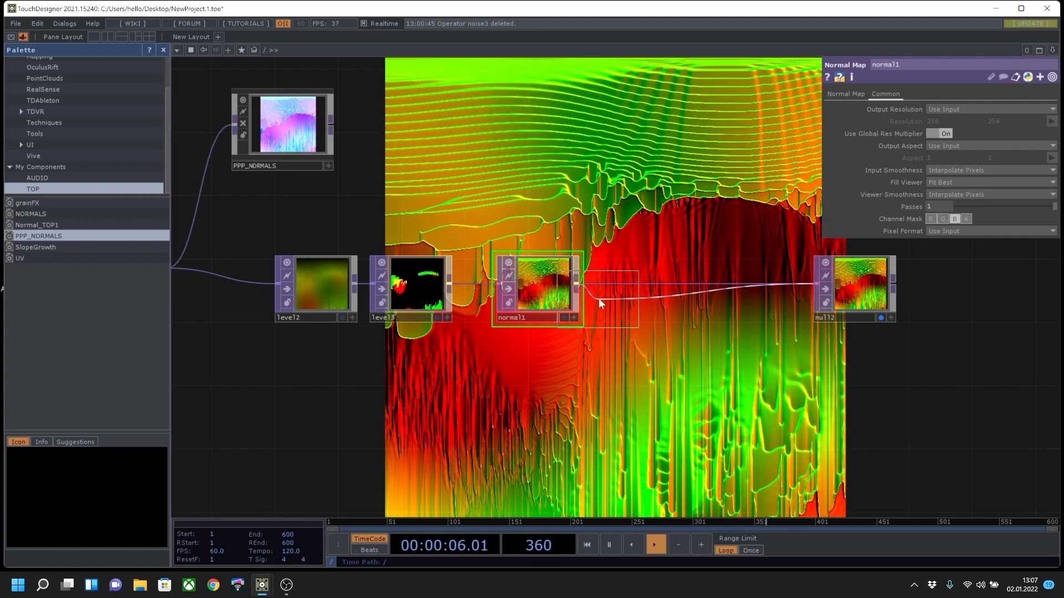
left_click(634, 288)
left_click_drag(535, 290, 520, 291)
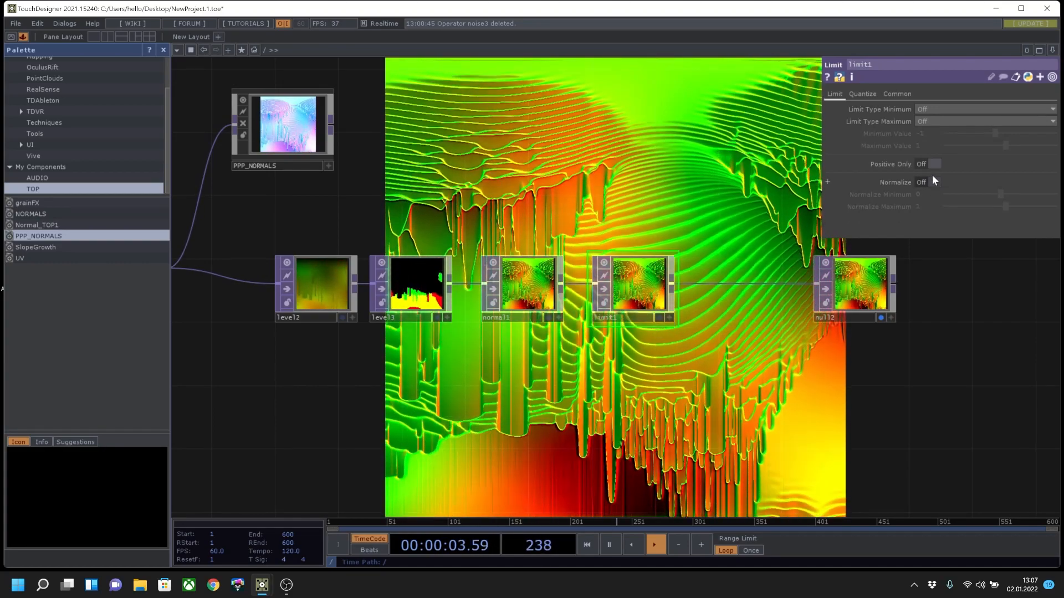
left_click(927, 183)
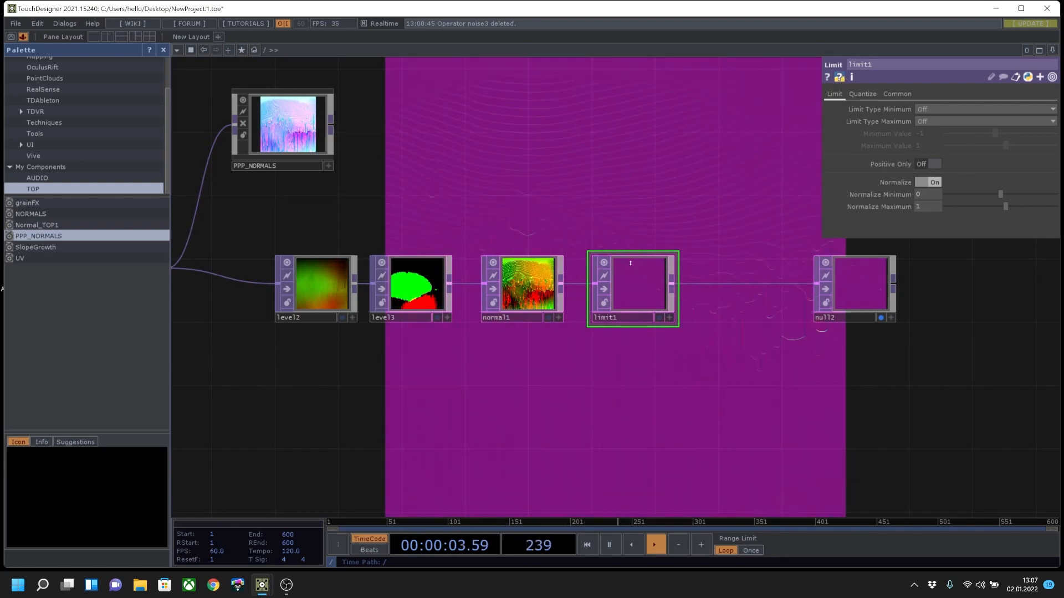
Exclude the red and green channels in limit1's Channel Mask.
left_click(893, 94)
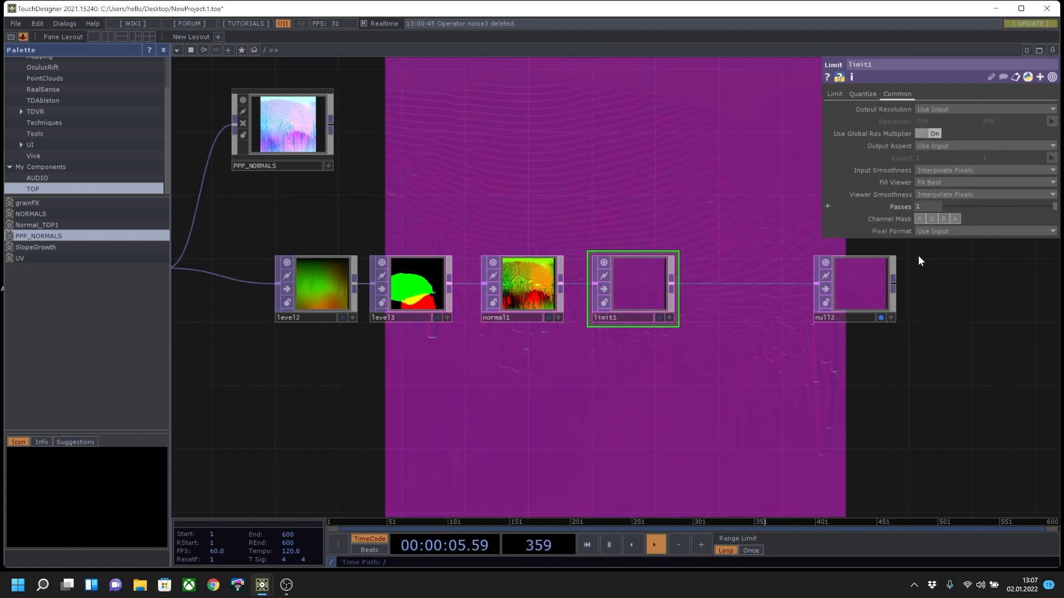
left_click(918, 219)
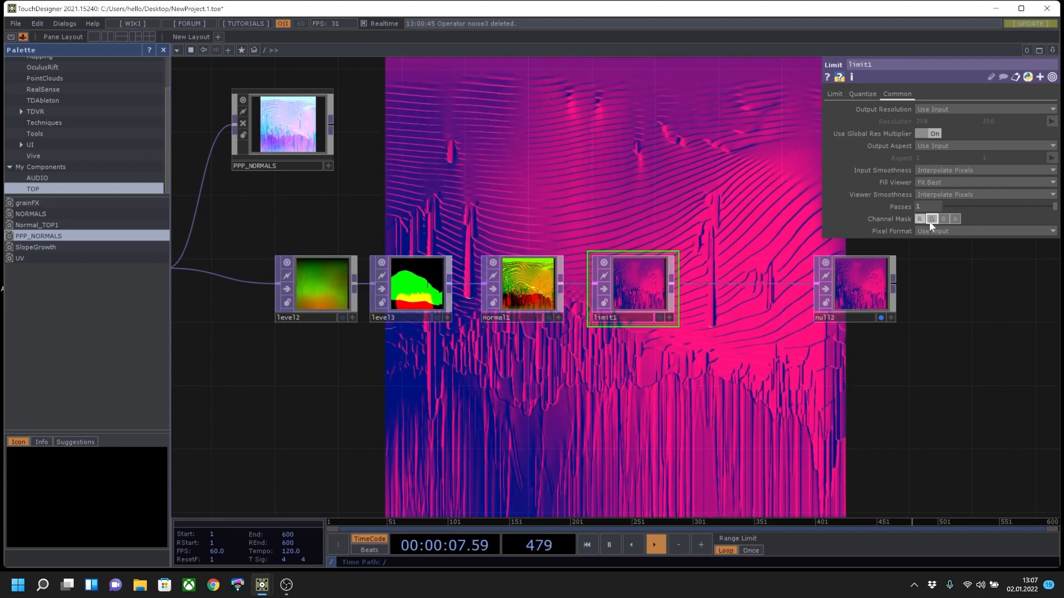
left_click(931, 219)
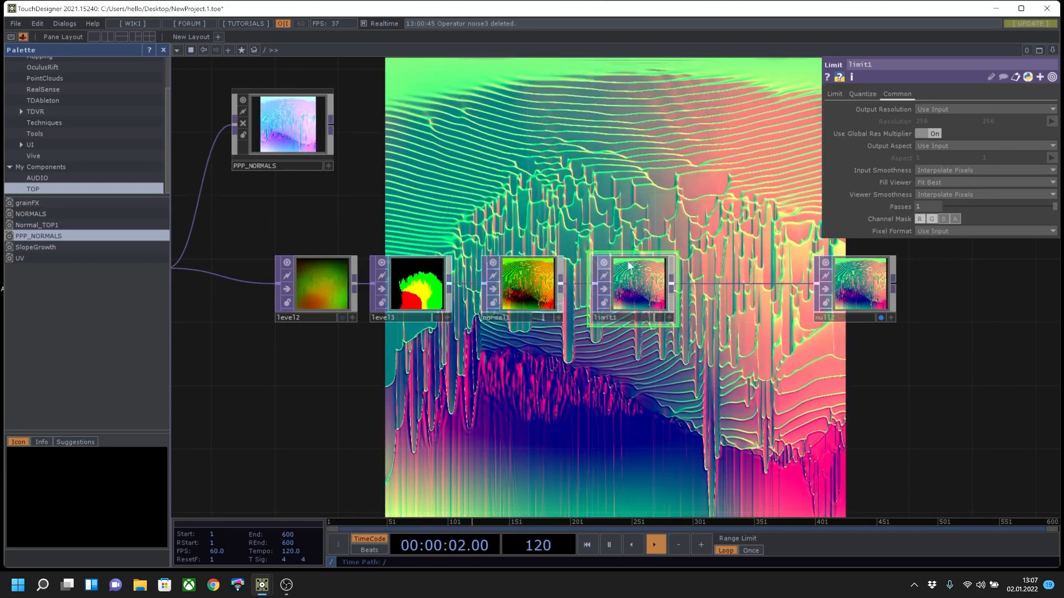
Move null2 farther from limit1 and insert a Math TOP between them.
left_click_drag(699, 336, 468, 320)
left_click_drag(627, 269, 866, 269)
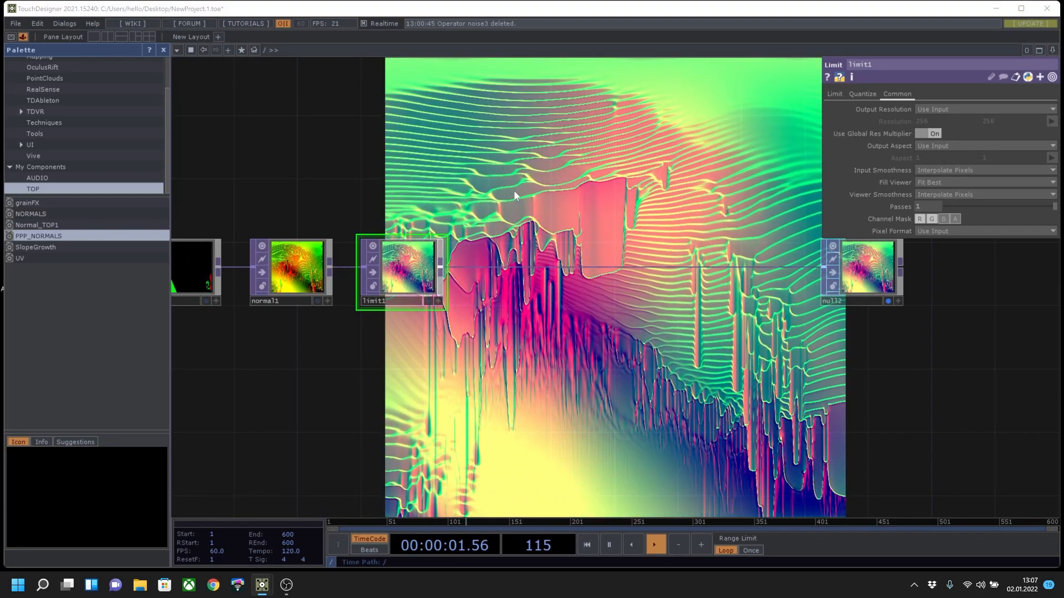
right_click(492, 270)
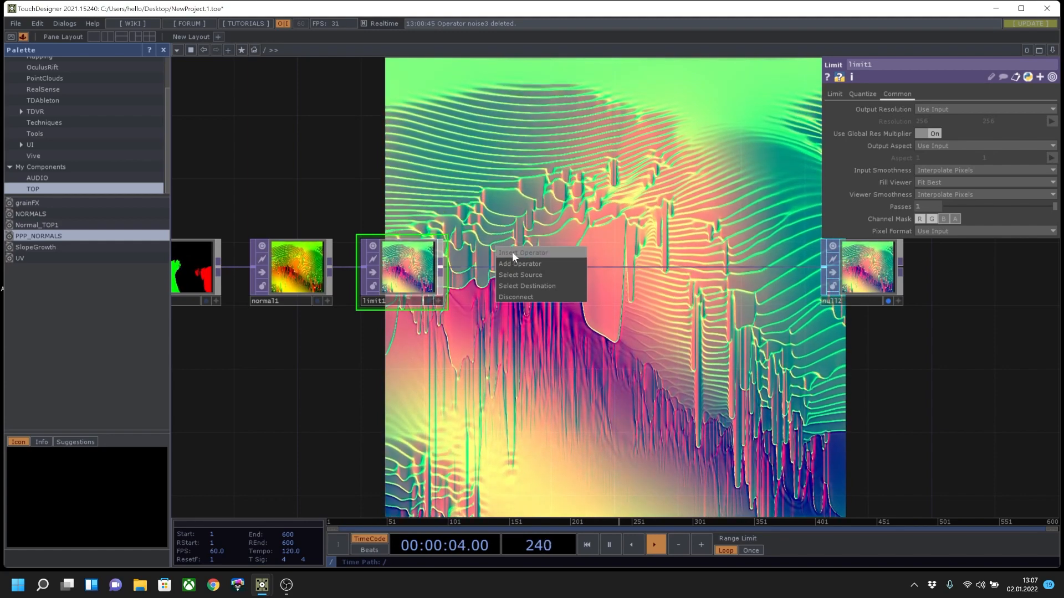
left_click(512, 251)
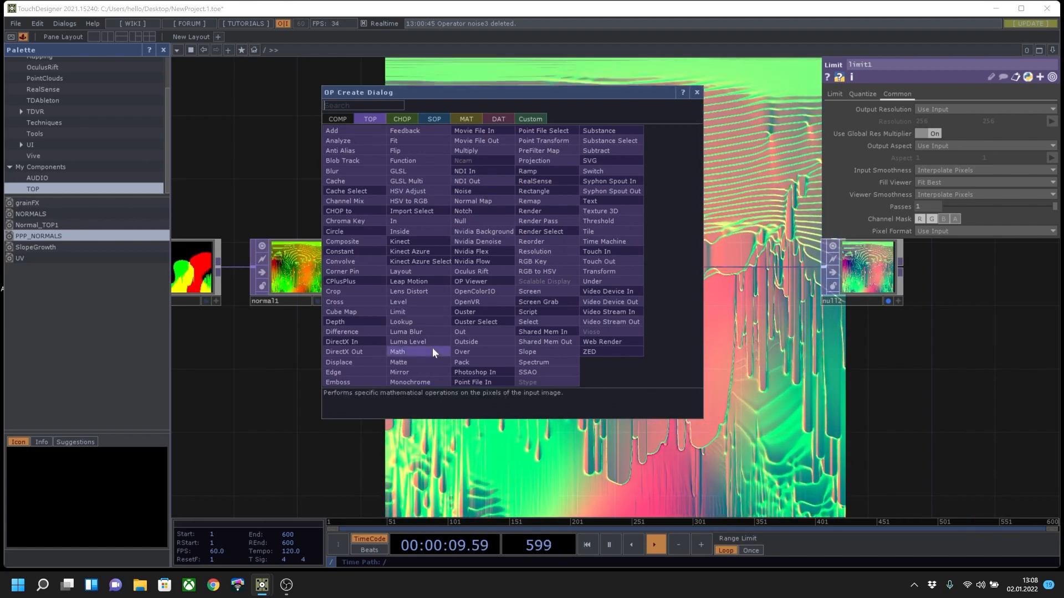
left_click(404, 355)
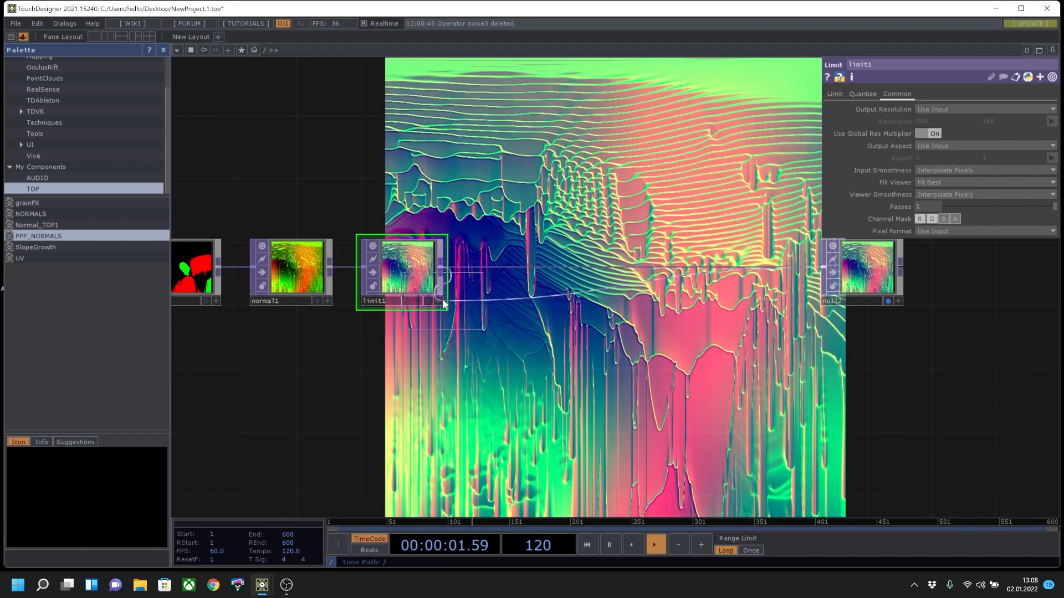
left_click(507, 280)
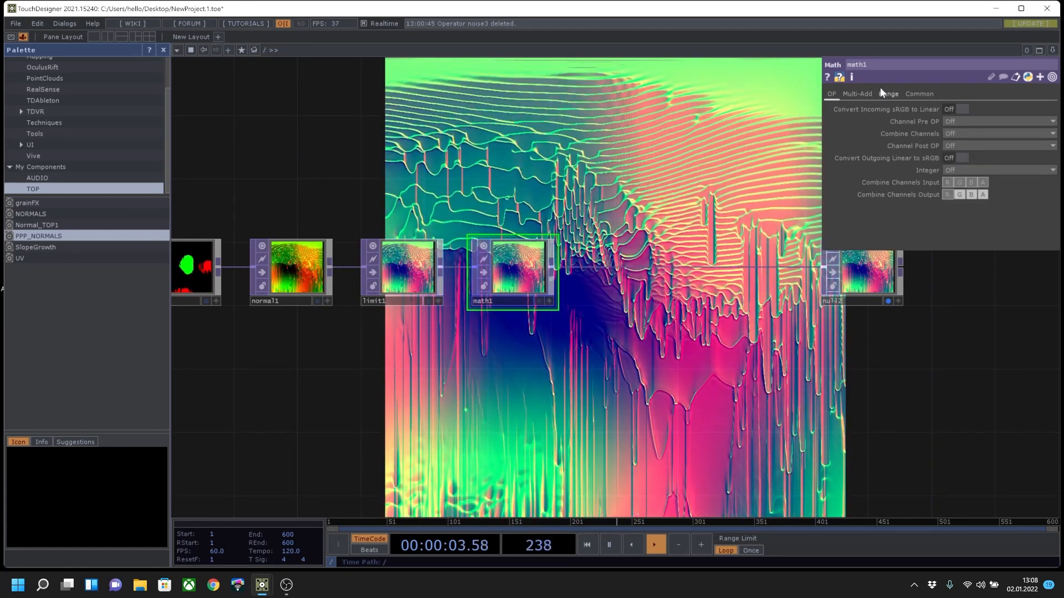
Set the lower From Range values of the R, G and B channels in math1 to -1.
left_click(888, 93)
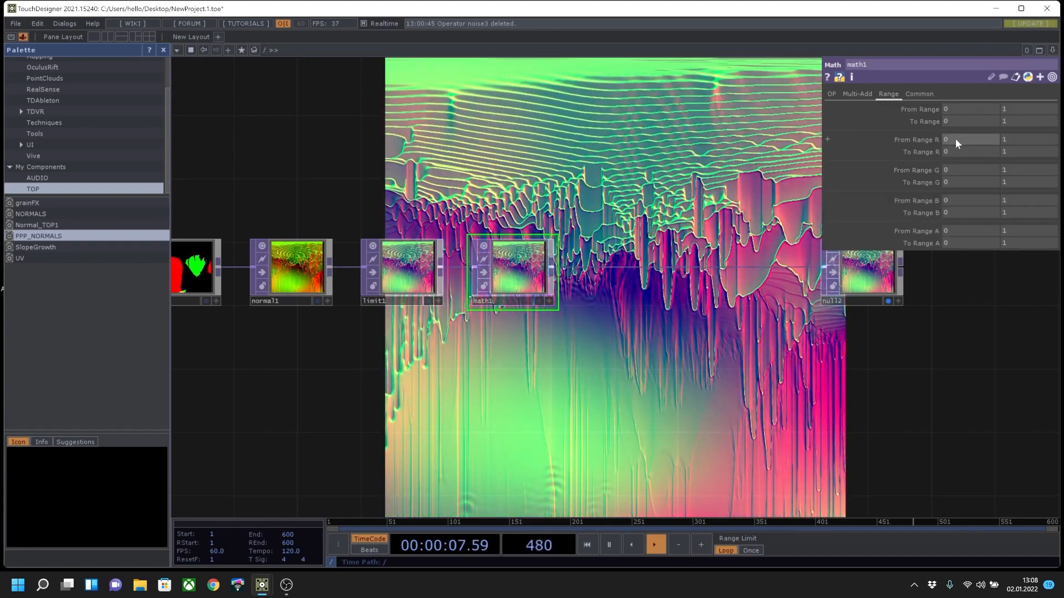
left_click_drag(959, 139, 919, 148)
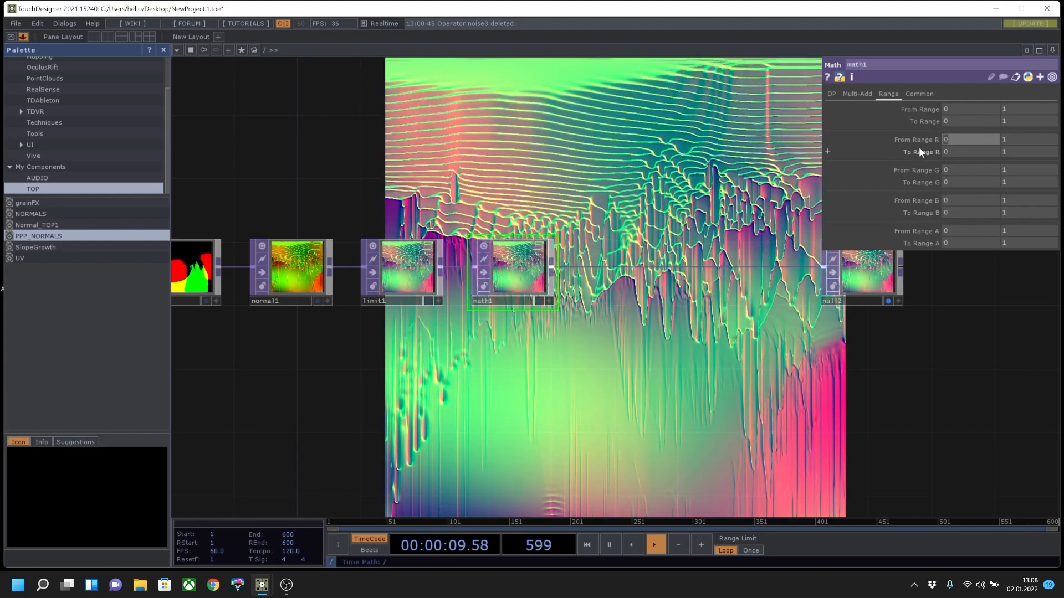
type("-1")
left_click(946, 169)
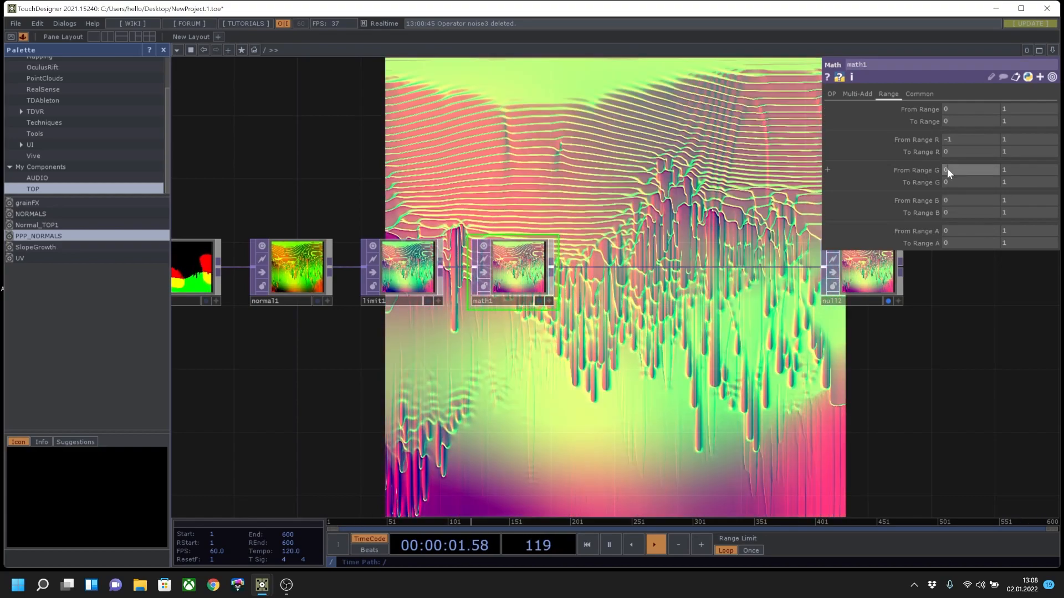
type("-1")
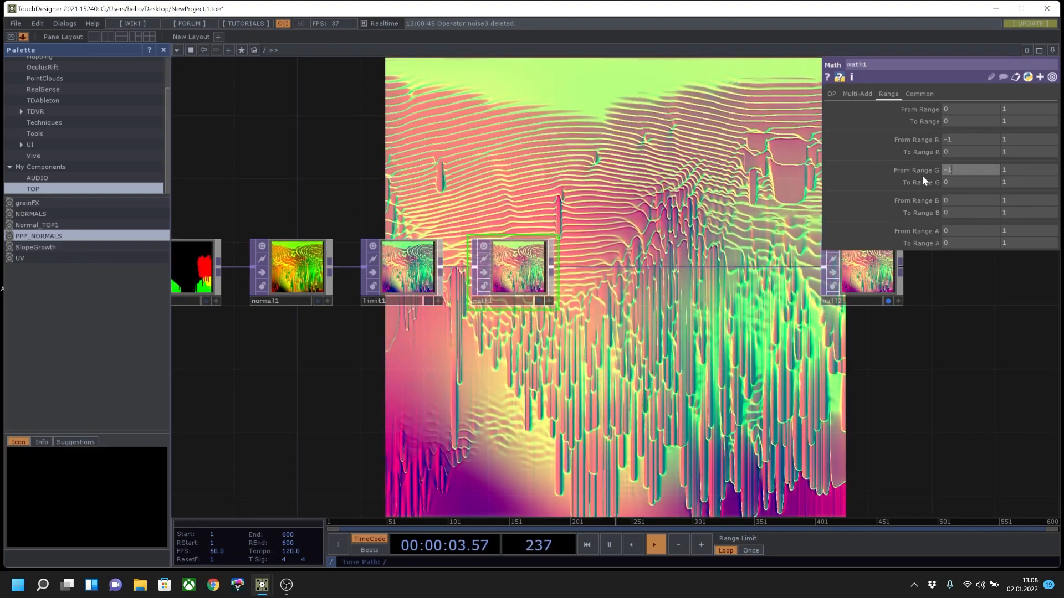
left_click(947, 200)
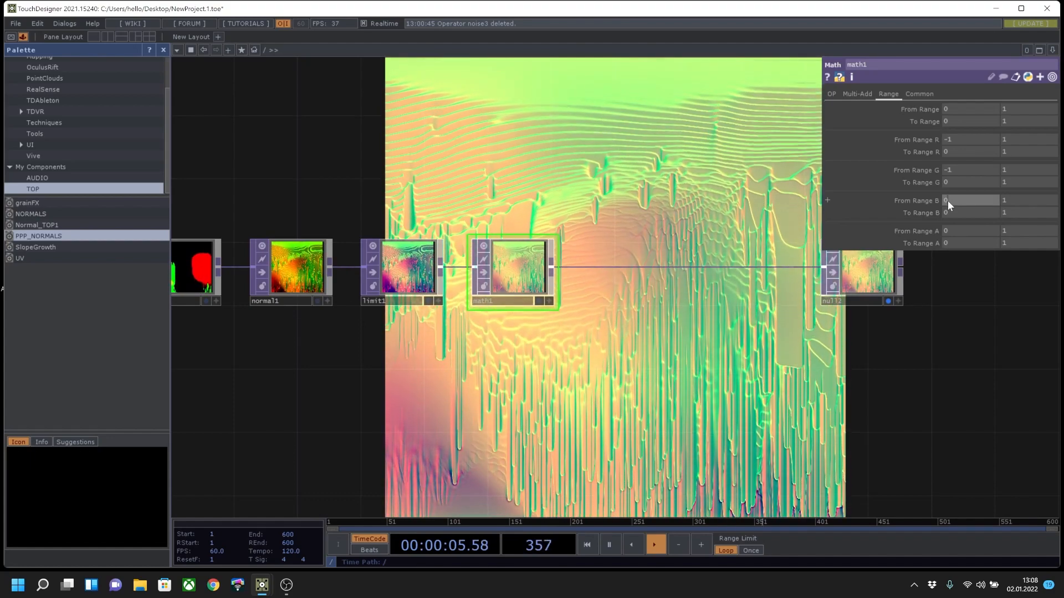
key("BackSpace")
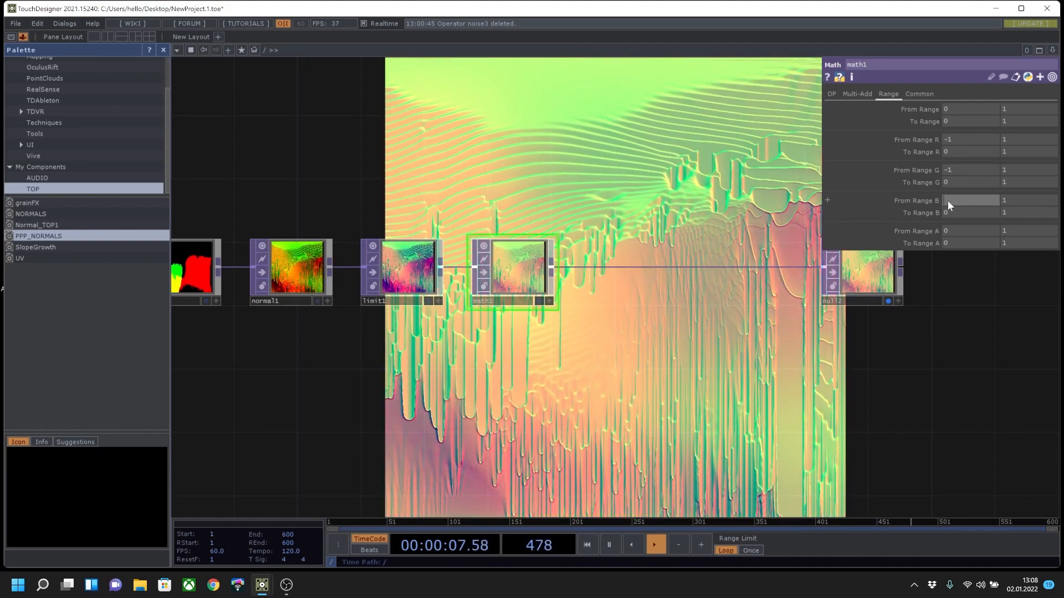
type("-1")
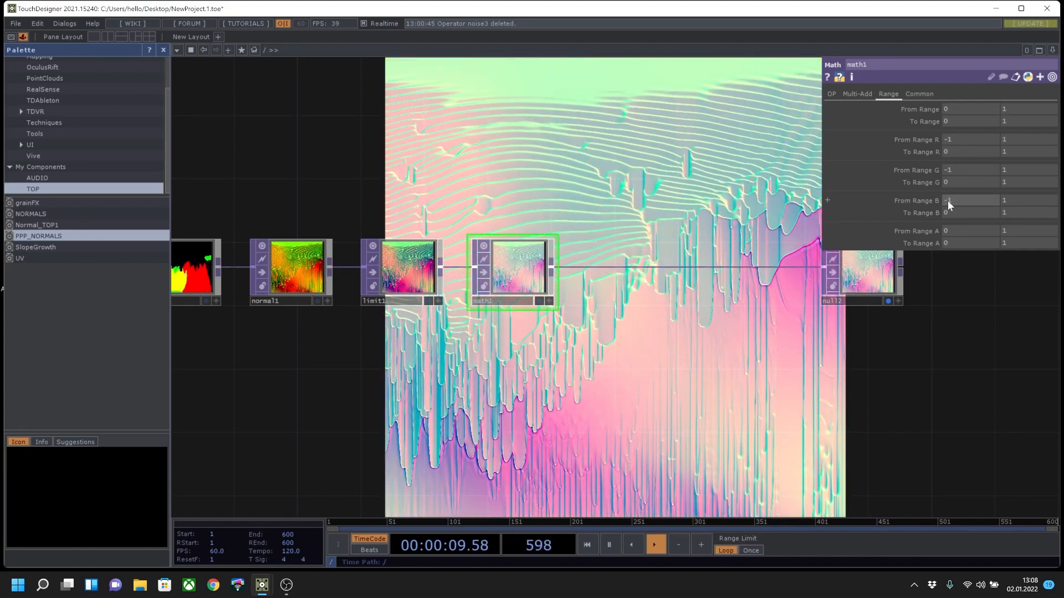
key("Return")
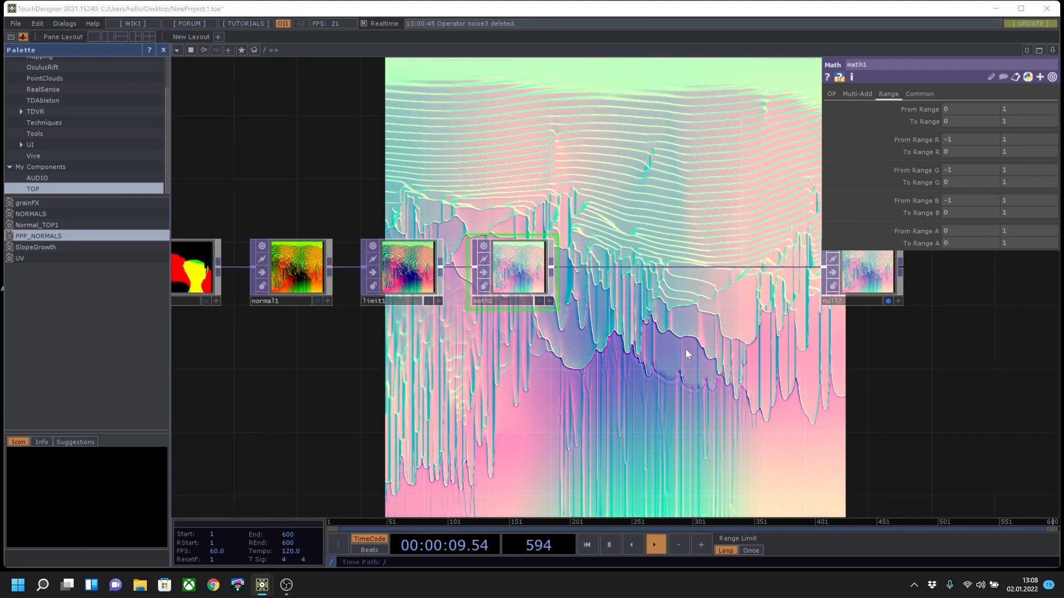
Insert a Limit TOP between math1 and null2 and set its Limit Type Maximum to Clamp.
right_click(627, 266)
left_click(628, 255)
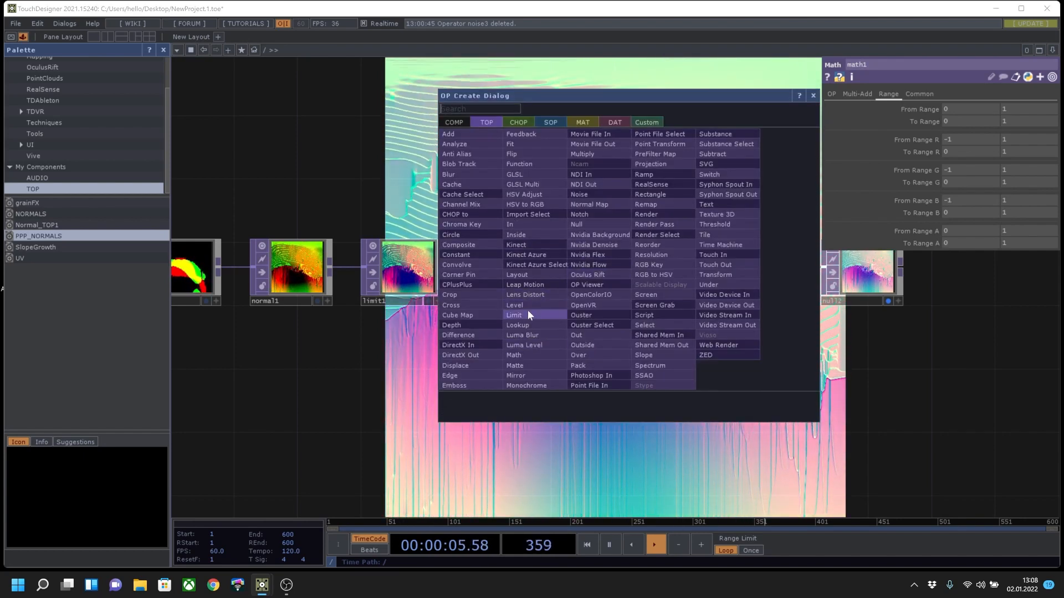
left_click(525, 315)
left_click(620, 273)
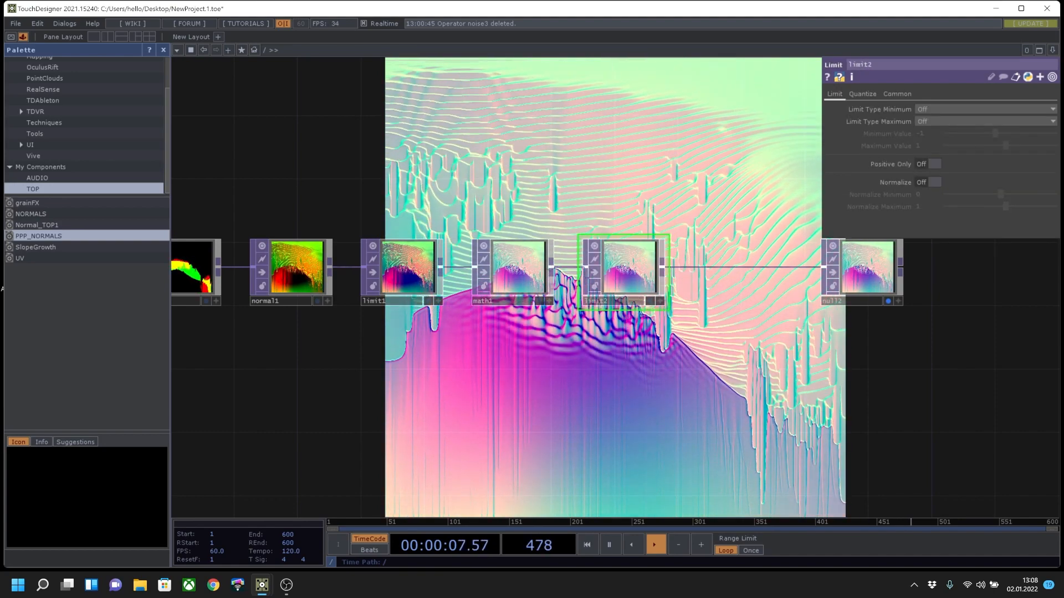
left_click_drag(626, 338, 415, 342)
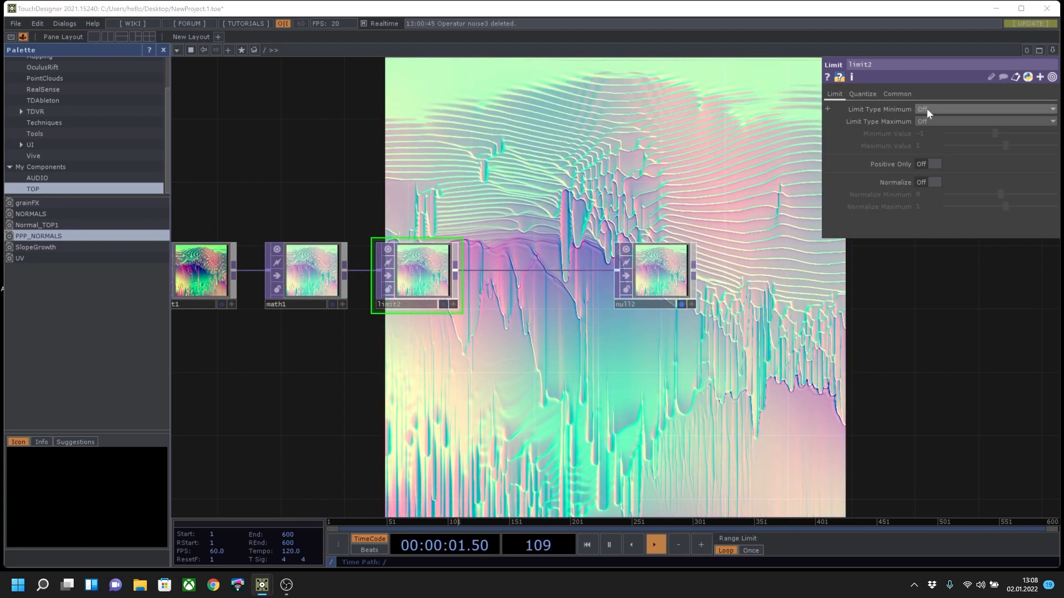
left_click(926, 121)
left_click(929, 142)
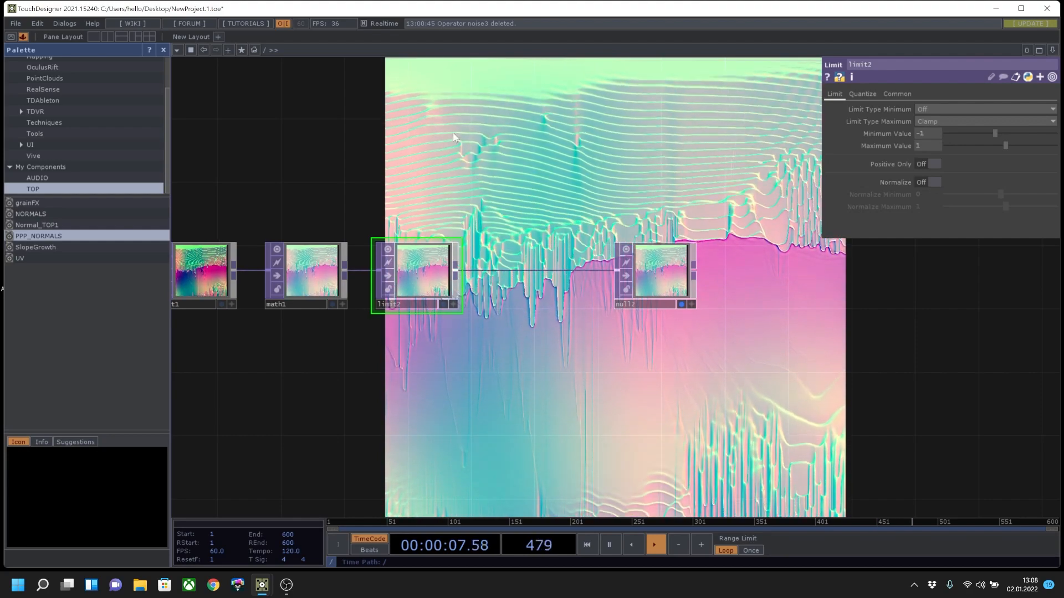
Move null2 farther from limit2 and insert a Noise TOP above the wire between them.
left_click_drag(660, 278, 815, 273)
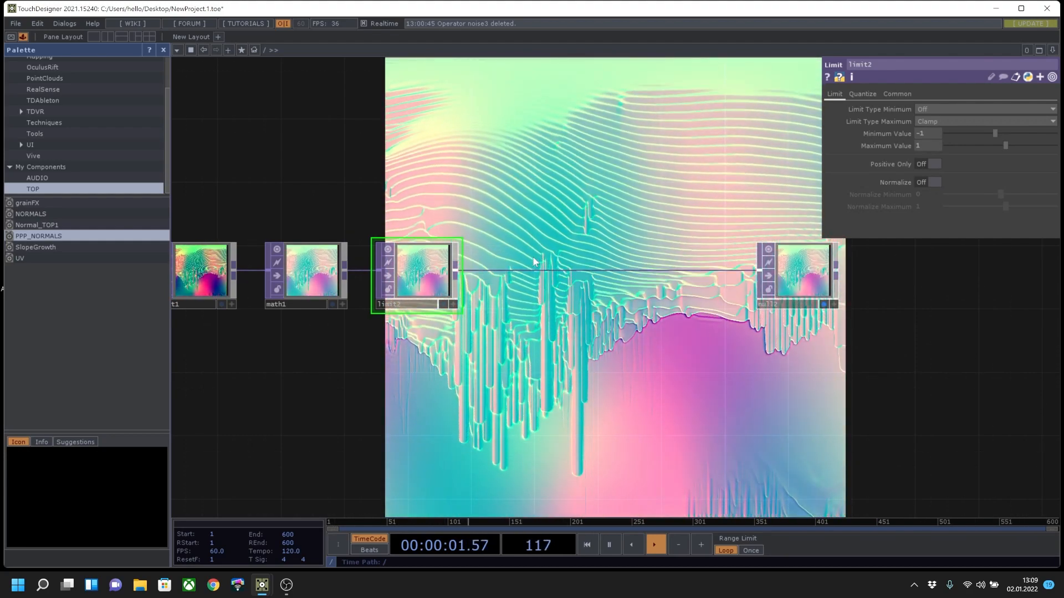
right_click(505, 275)
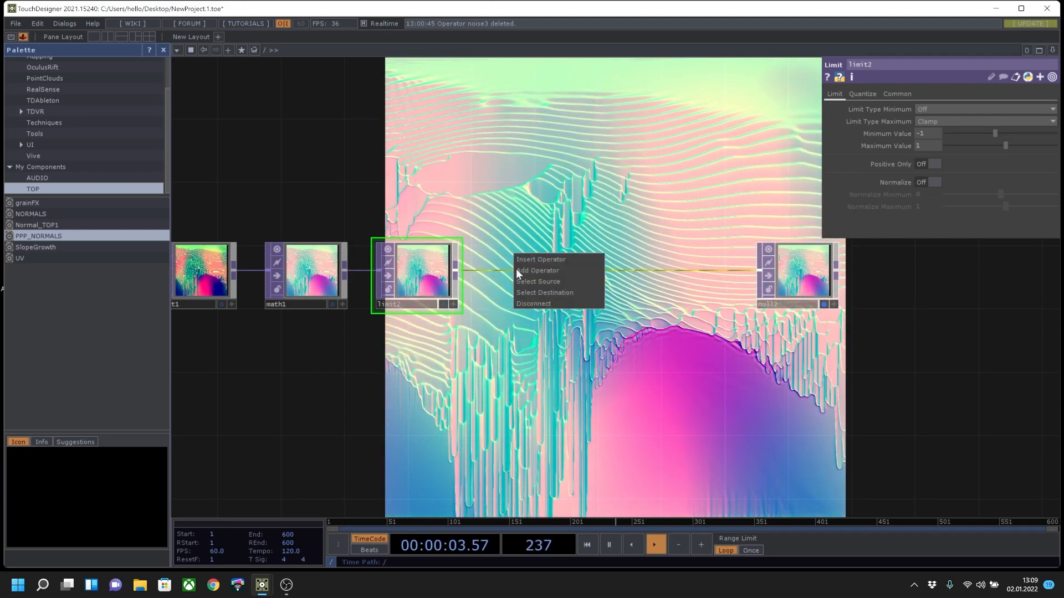
left_click(534, 259)
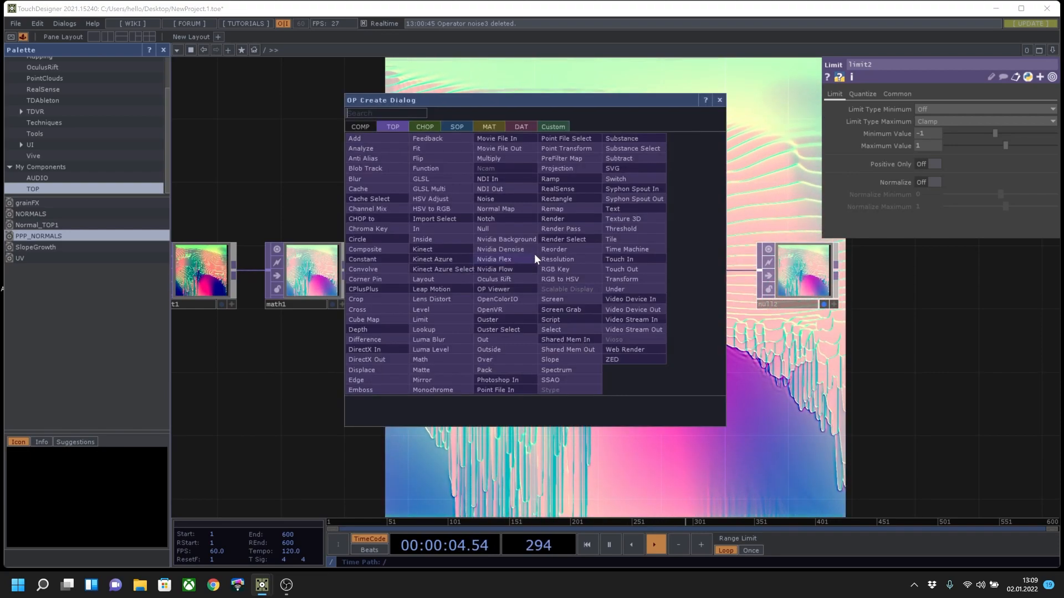
left_click(495, 198)
left_click(621, 178)
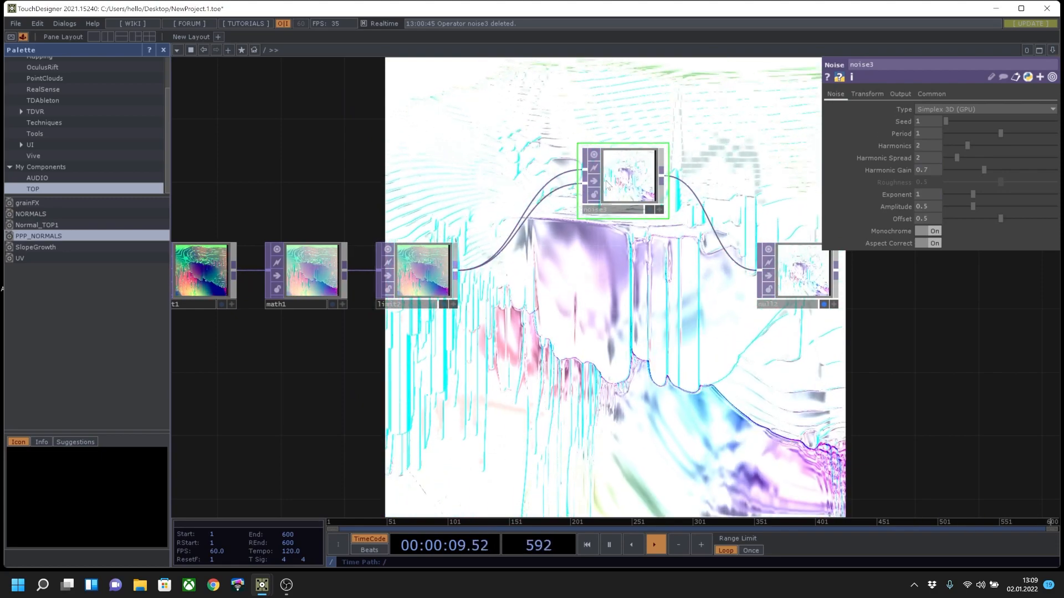
Set noise3's RGB output to Noise and pause the timeline playback.
left_click(899, 95)
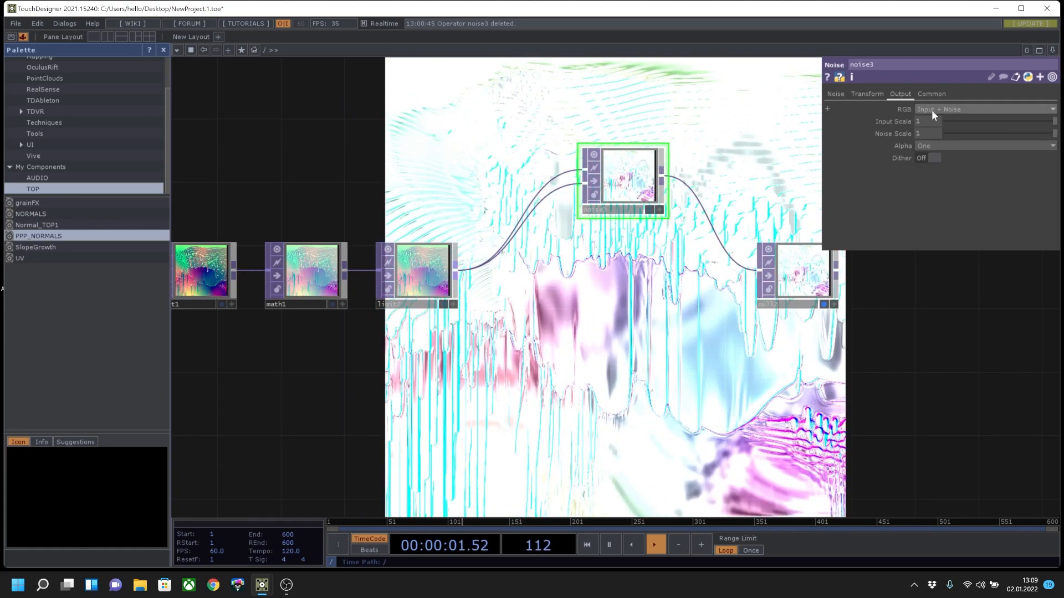
left_click(932, 109)
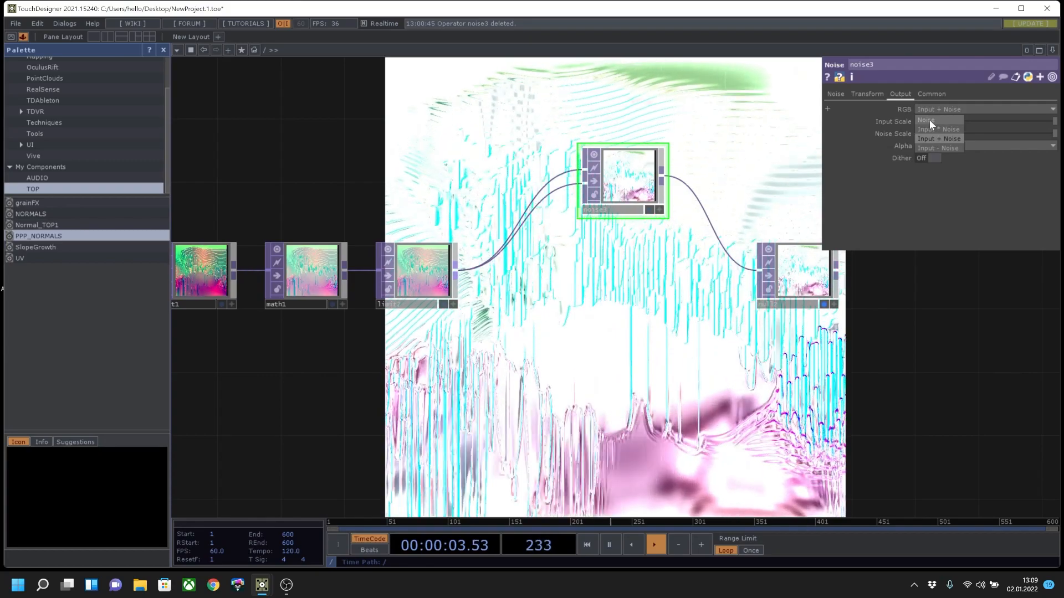
left_click(929, 120)
key("space")
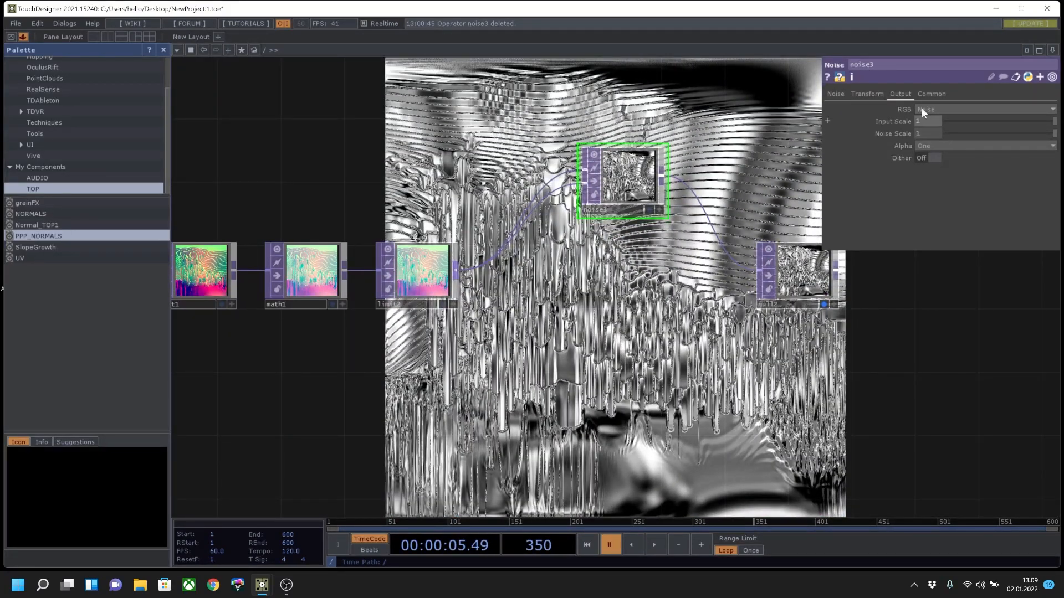
Set noise3's Pixel Format to 32-bit float (RGBA).
left_click(931, 94)
left_click(935, 231)
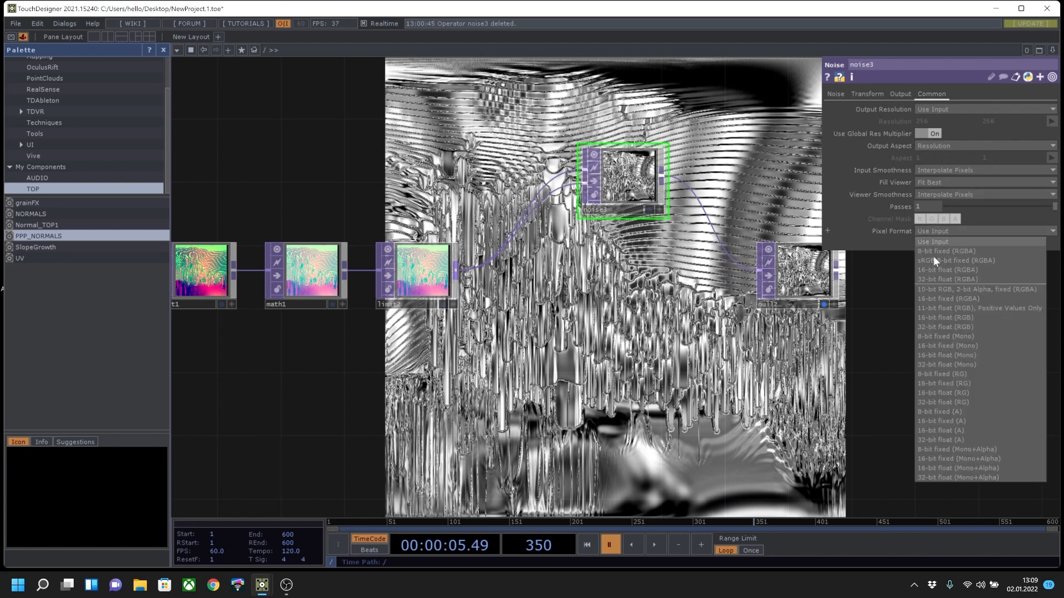
left_click(937, 279)
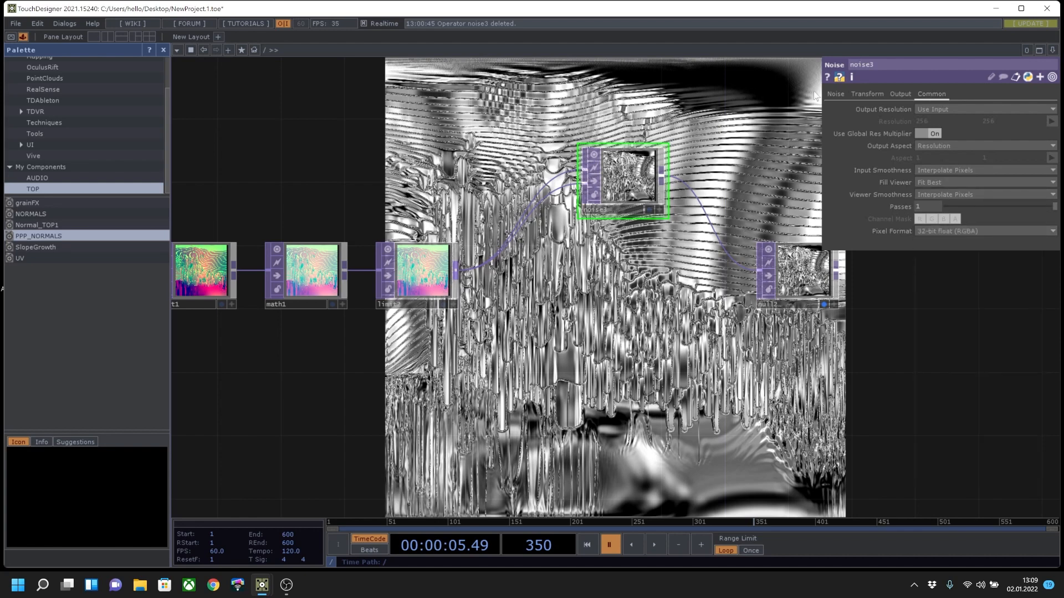
Set noise3's Harmonics to 0 and Period to 1.88, and resume playback with limit2 not bypassed.
left_click_drag(951, 145, 926, 149)
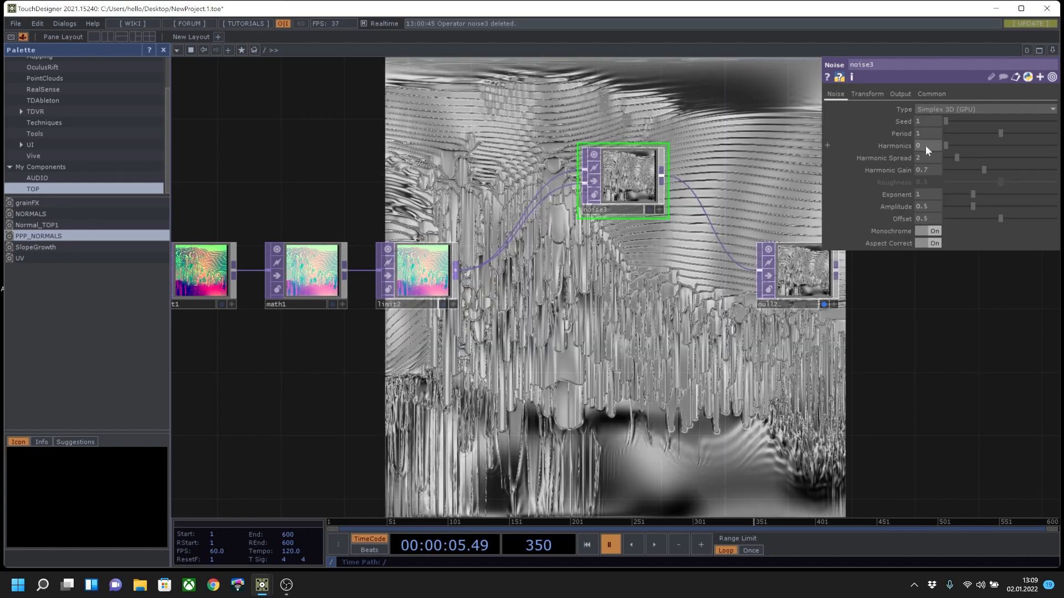
left_click_drag(994, 134, 1048, 133)
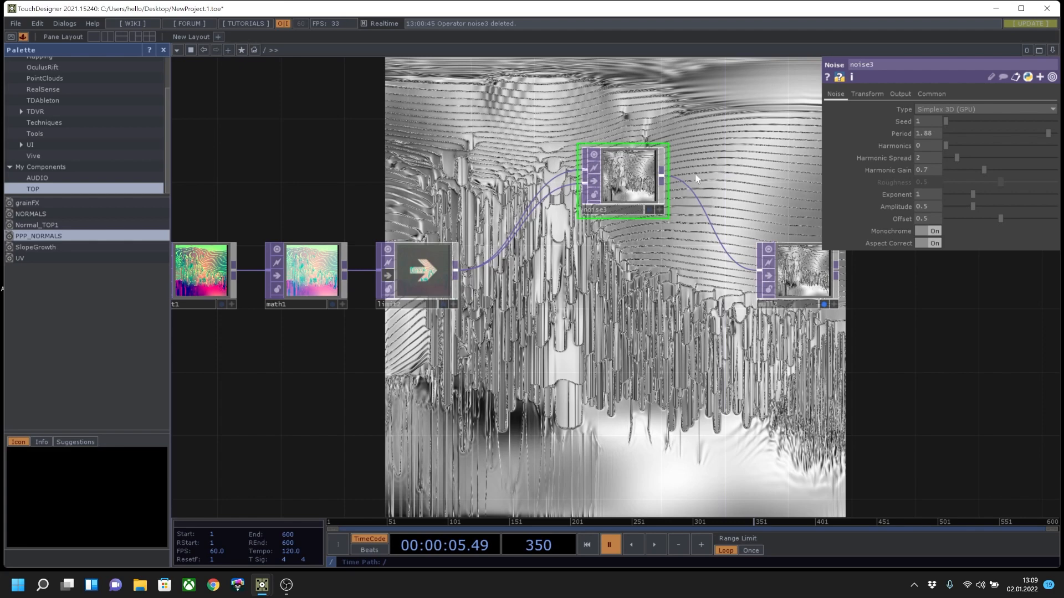
left_click(389, 276)
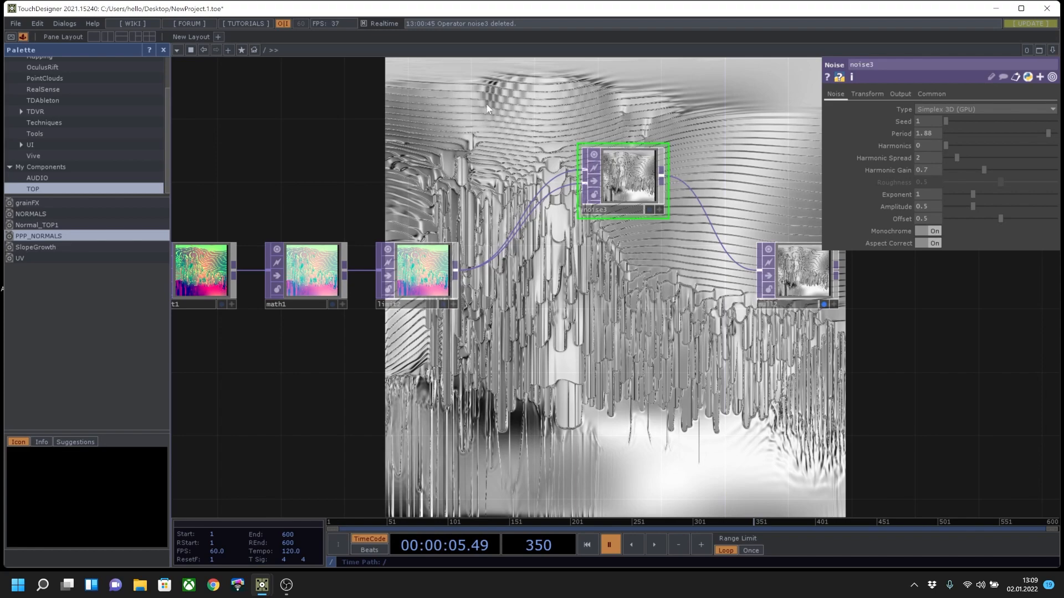
key("space")
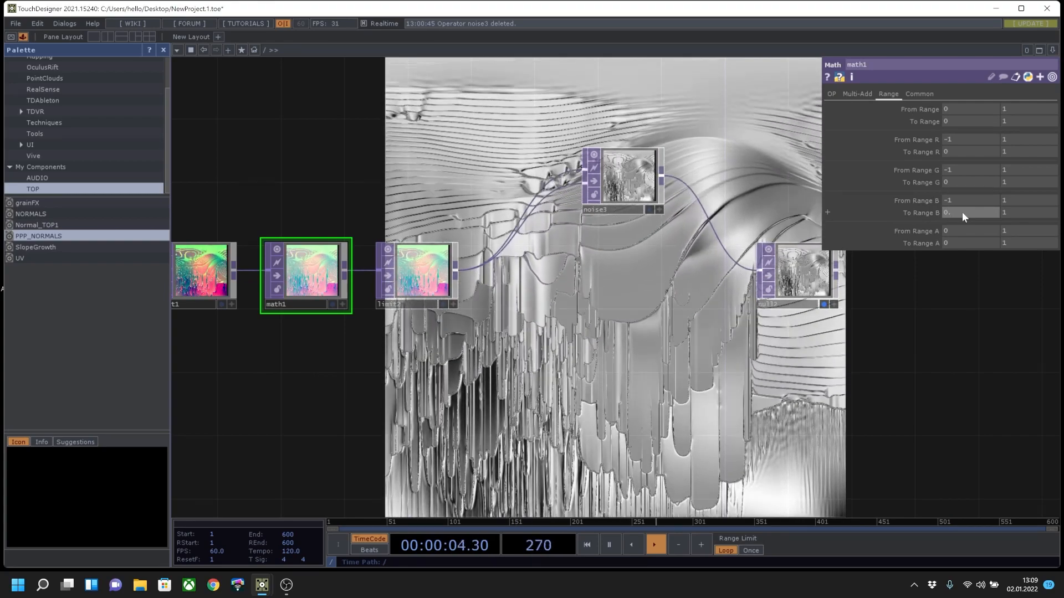
Try 0.5 as the lower To Range value of the B and G channels in math1.
type(".5")
key("Return")
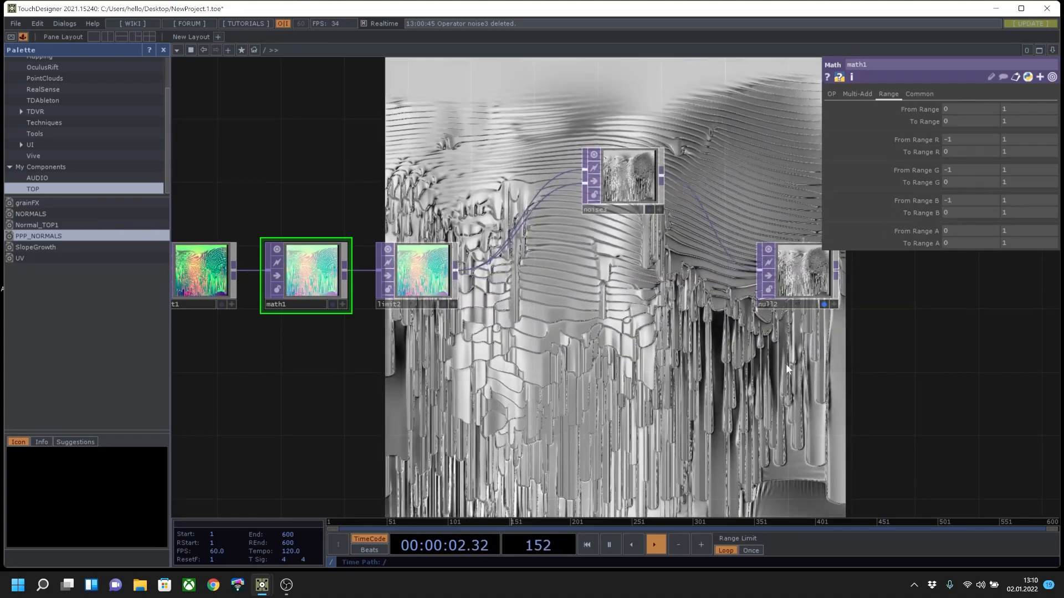
key("ctrl+z")
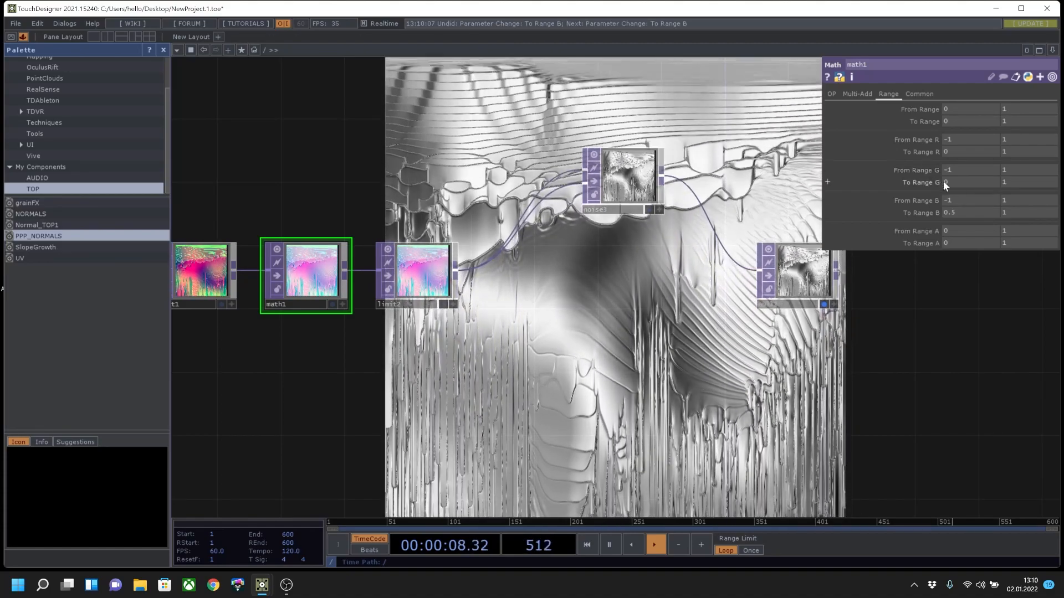
left_click(950, 182)
type("0.5")
key("Return")
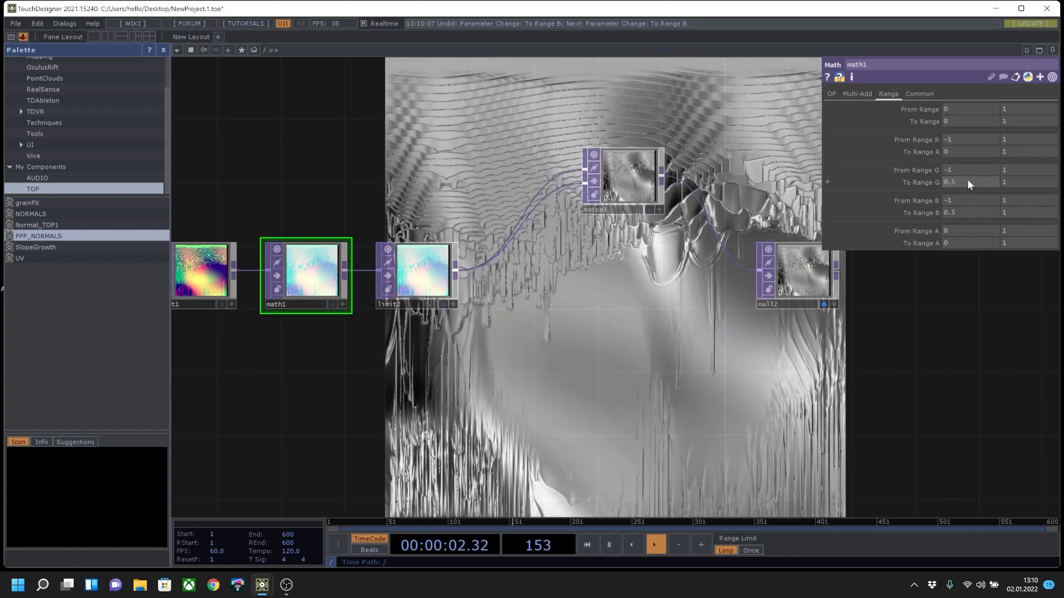
Return the lower To Range values of the G and B channels in math1 to 0.
type("0")
left_click(957, 213)
type("0")
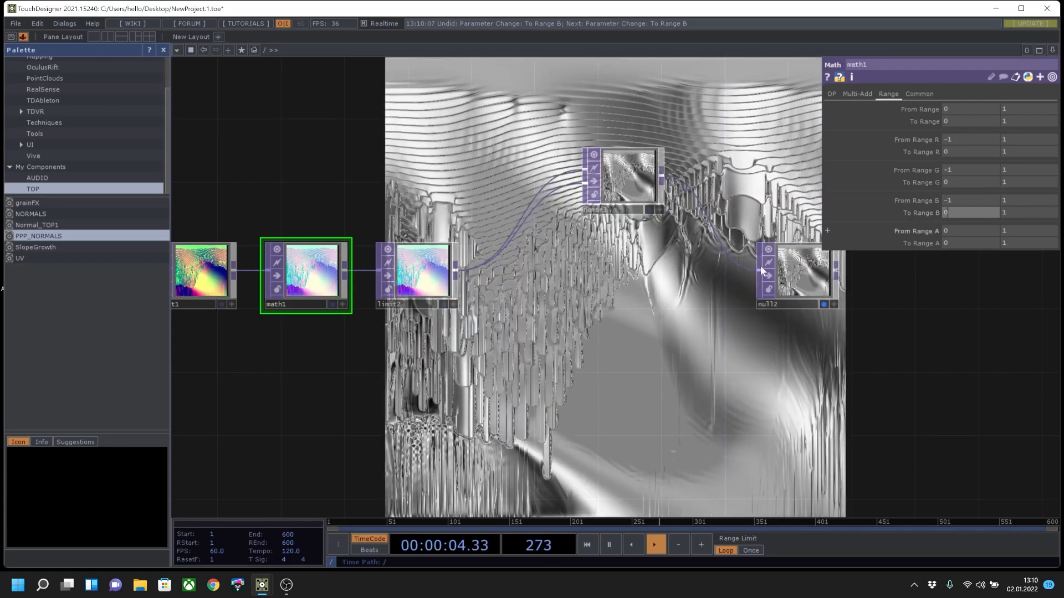
key("Return")
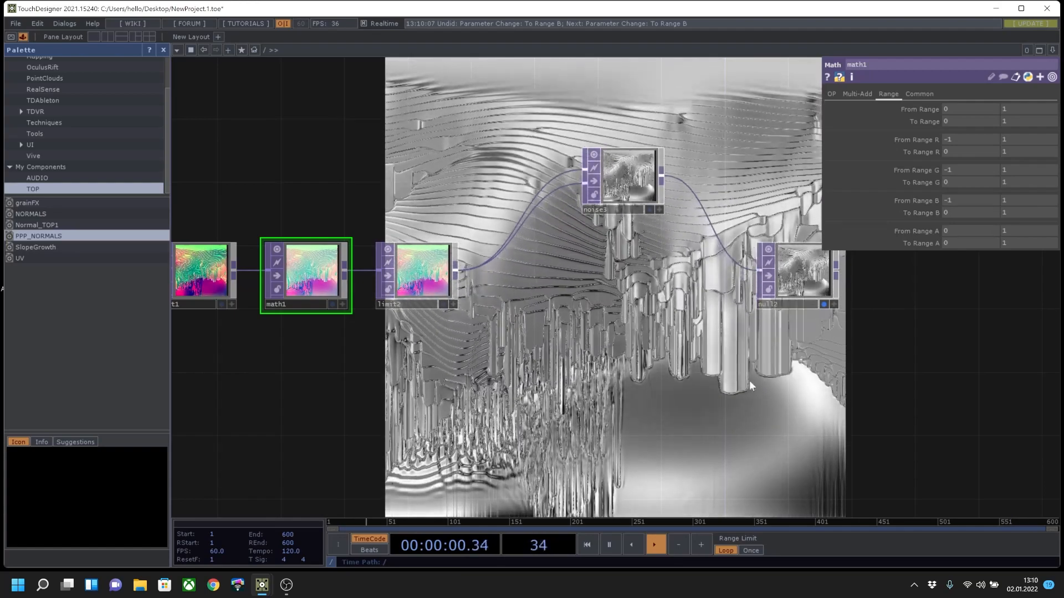
Move noise3 farther above the operator chain and paste a copy of it beneath.
left_click_drag(632, 239, 572, 238)
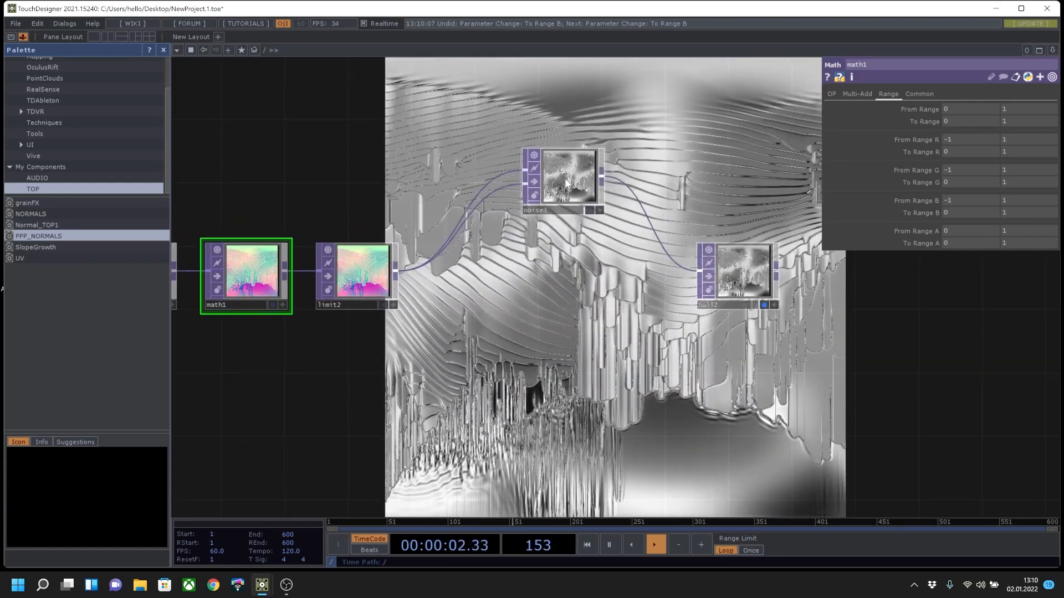
left_click_drag(562, 187, 531, 155)
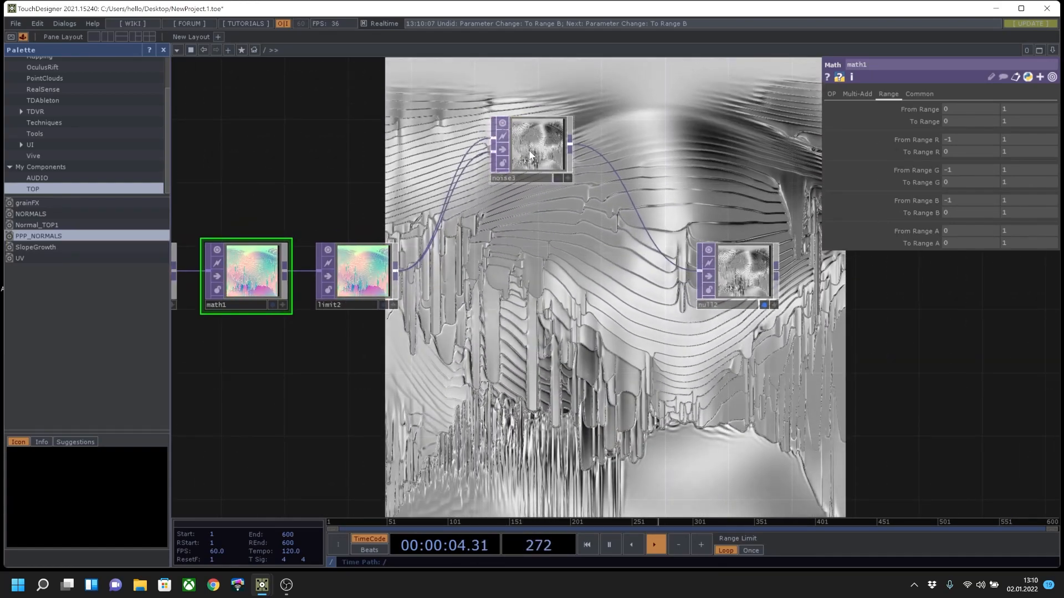
left_click(533, 166)
key("ctrl+c")
key("ctrl+v")
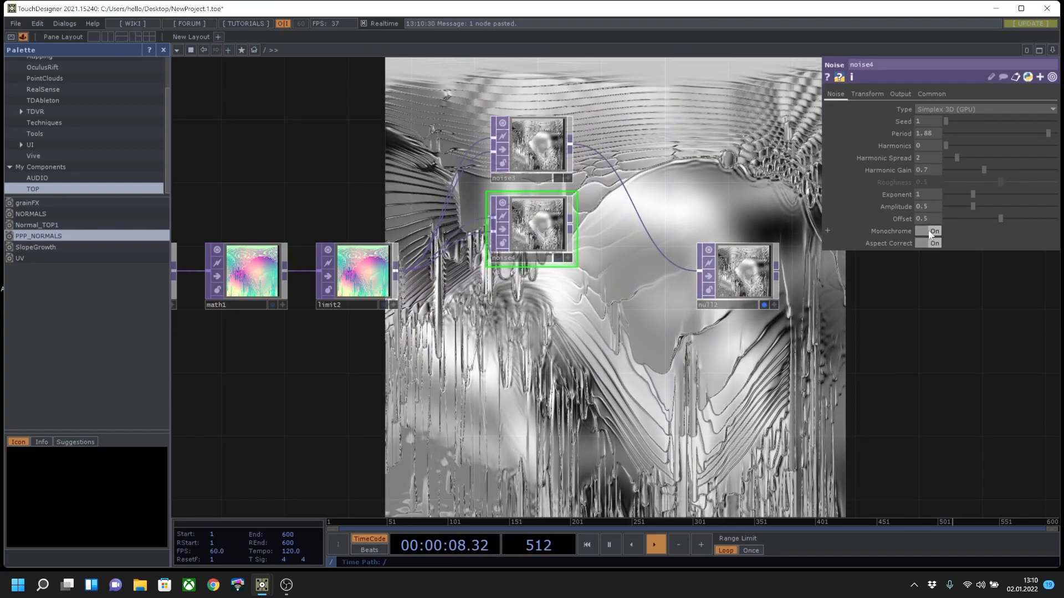
Turn Monochrome off for the copied Noise TOP and set its Seed to 2539.
left_click(931, 234)
left_click_drag(968, 125, 975, 123)
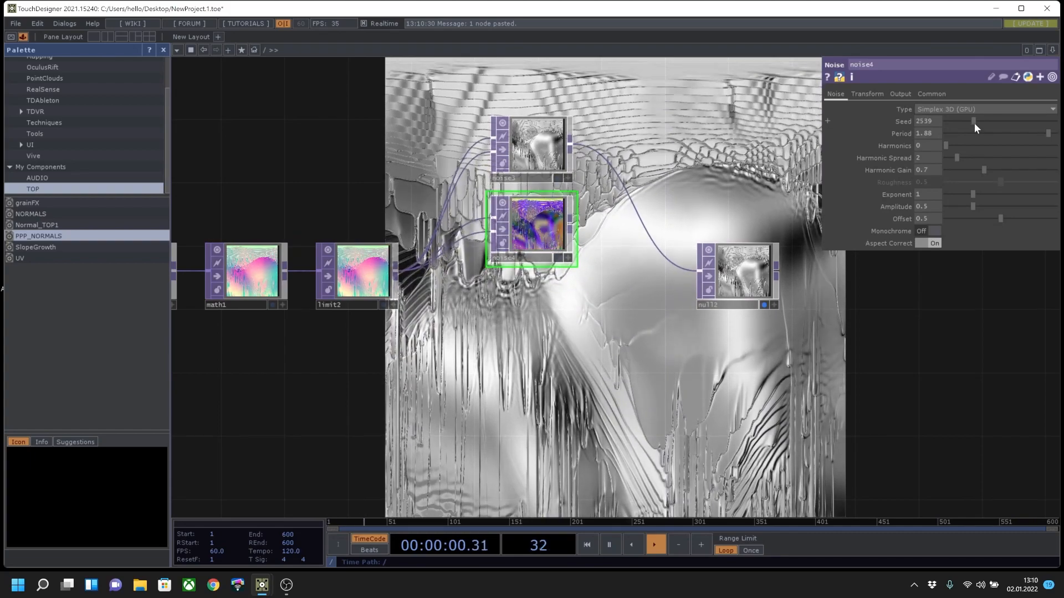
Insert a Composite TOP between noise3 and null2 and connect noise4 as its second input.
right_click(649, 213)
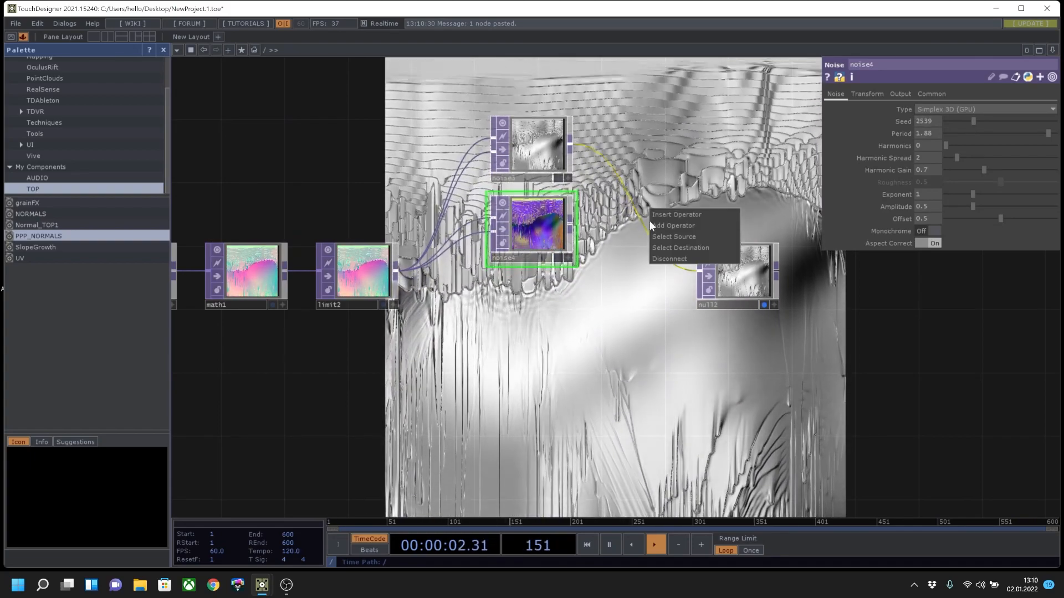
left_click(657, 214)
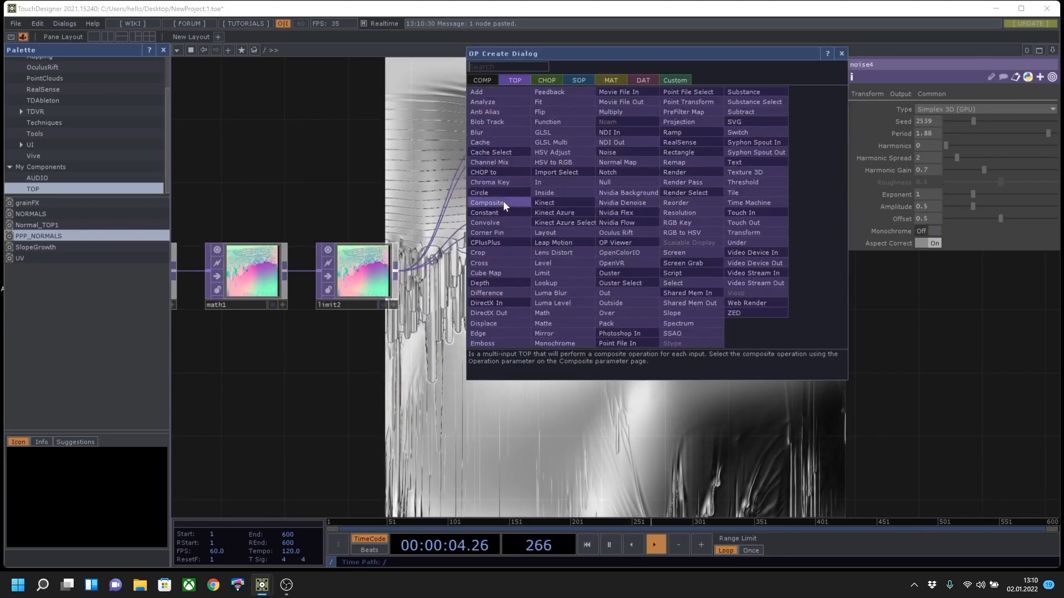
key("Escape")
left_click(648, 180)
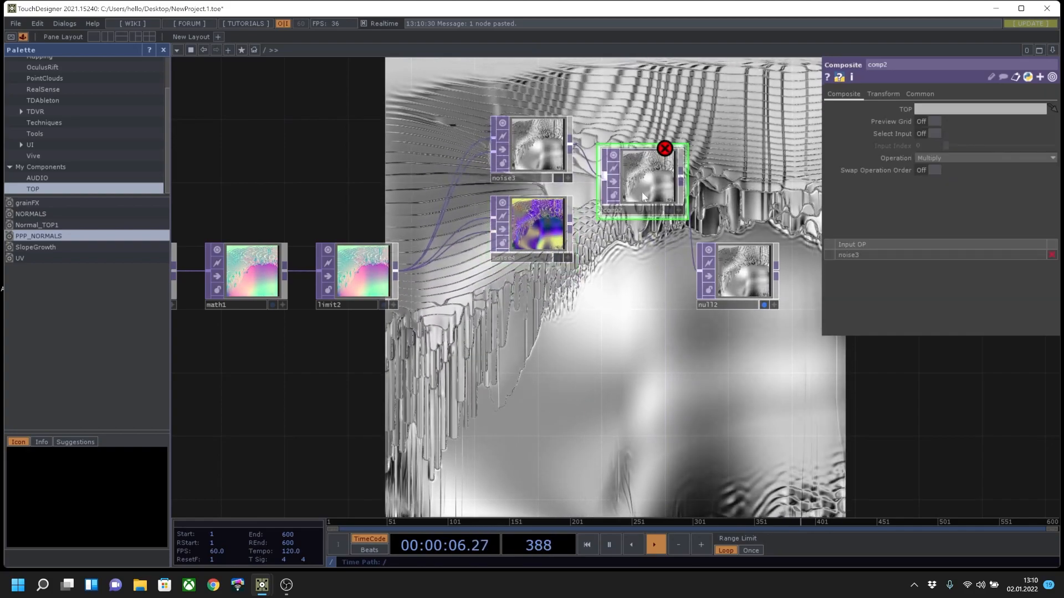
left_click_drag(570, 228, 604, 177)
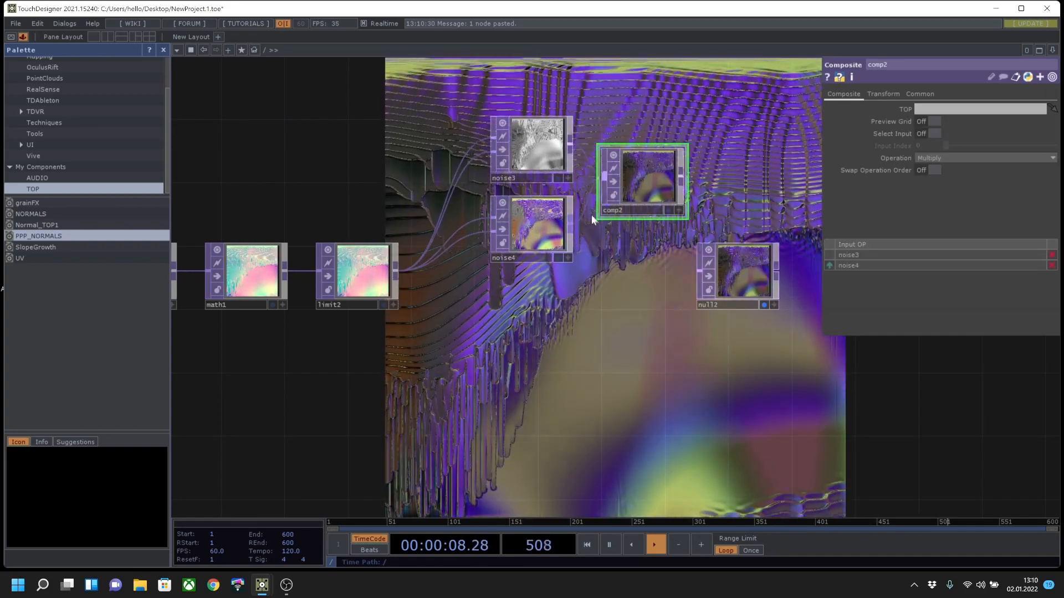
Set the Harmonics of noise3 to 1.
left_click_drag(534, 356, 573, 372)
left_click(567, 167)
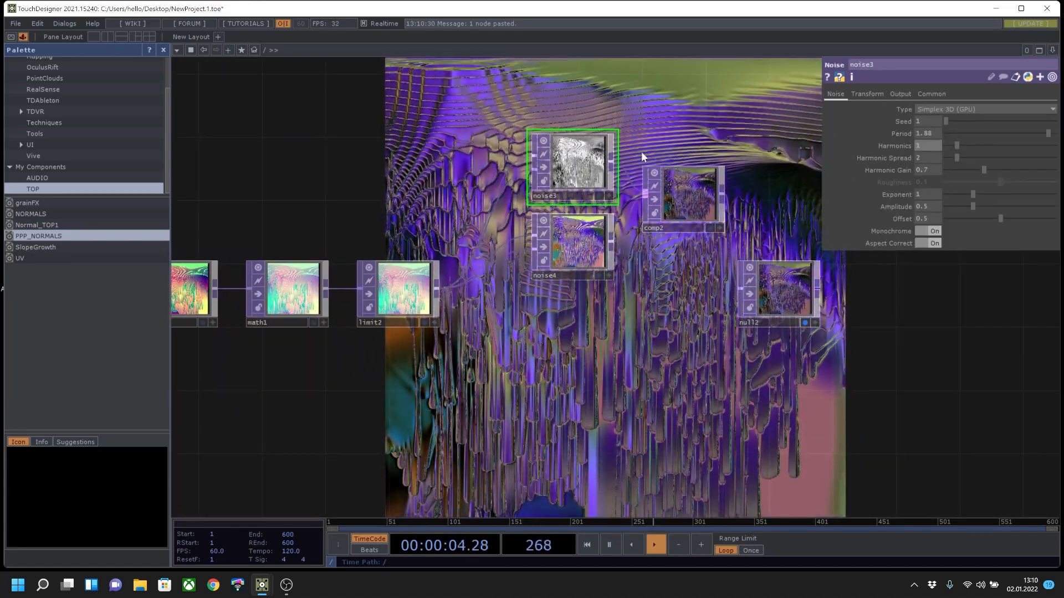
scroll(628, 366, "down", 3)
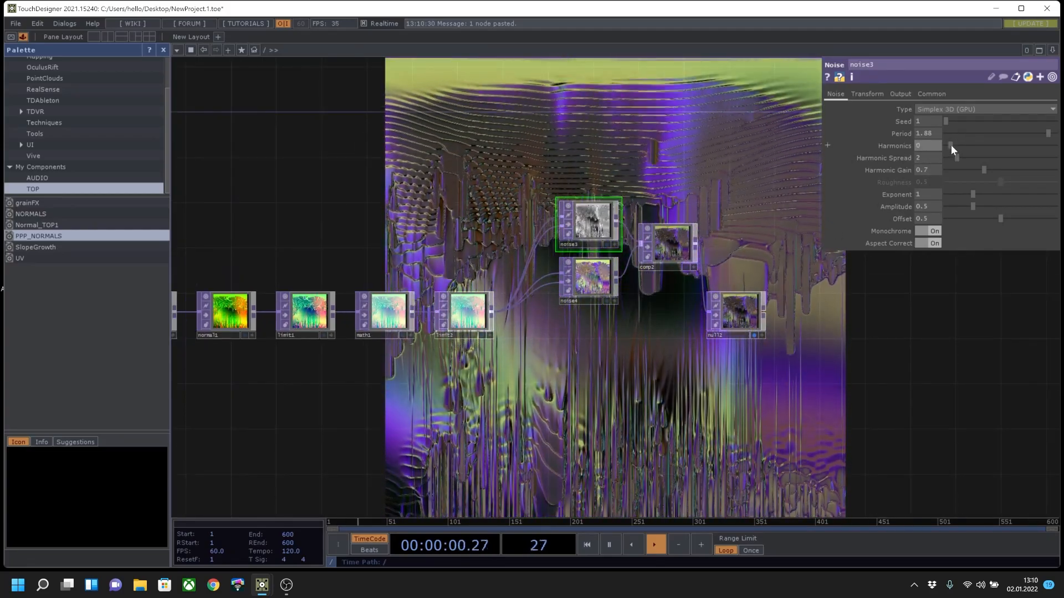
left_click_drag(662, 360, 776, 310)
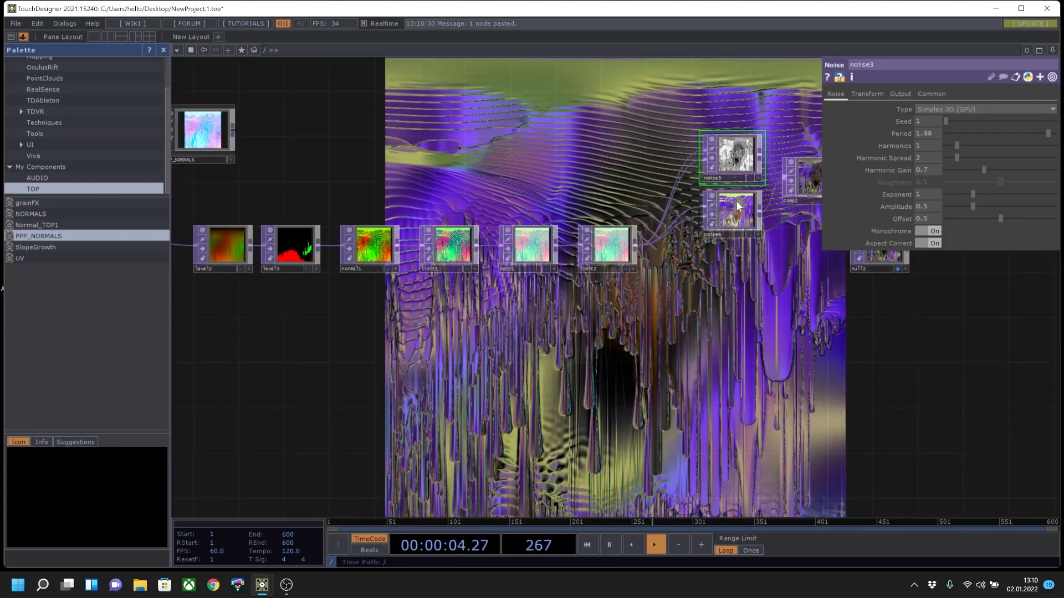
Examine the operator chain upstream from the Normal Map TOP to the source Noise TOPs, including reorder1's channel assignments.
left_click_drag(349, 357, 673, 368)
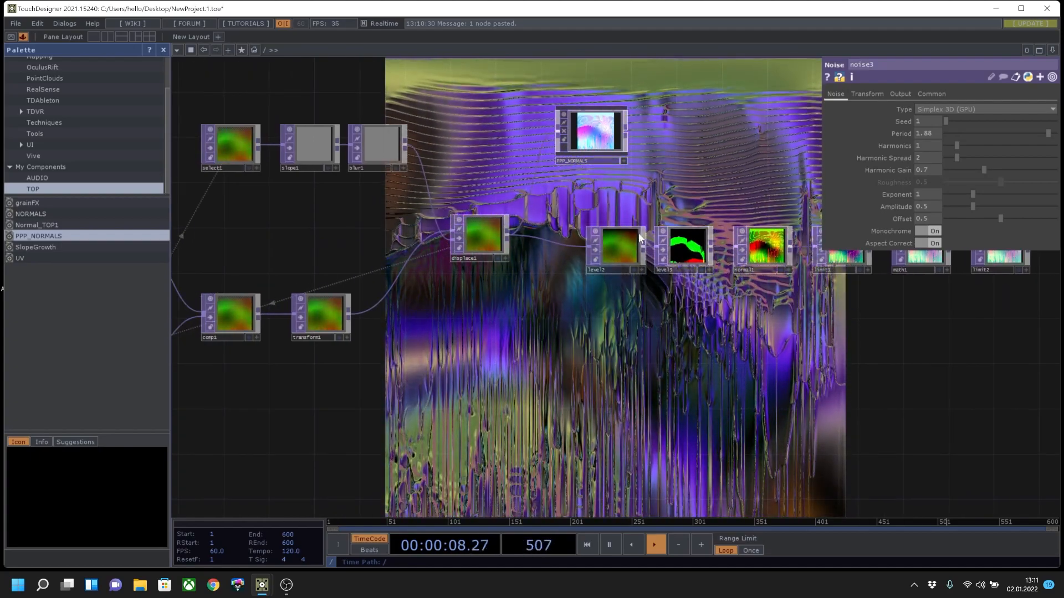
left_click_drag(622, 333, 736, 326)
left_click_drag(308, 338, 587, 347)
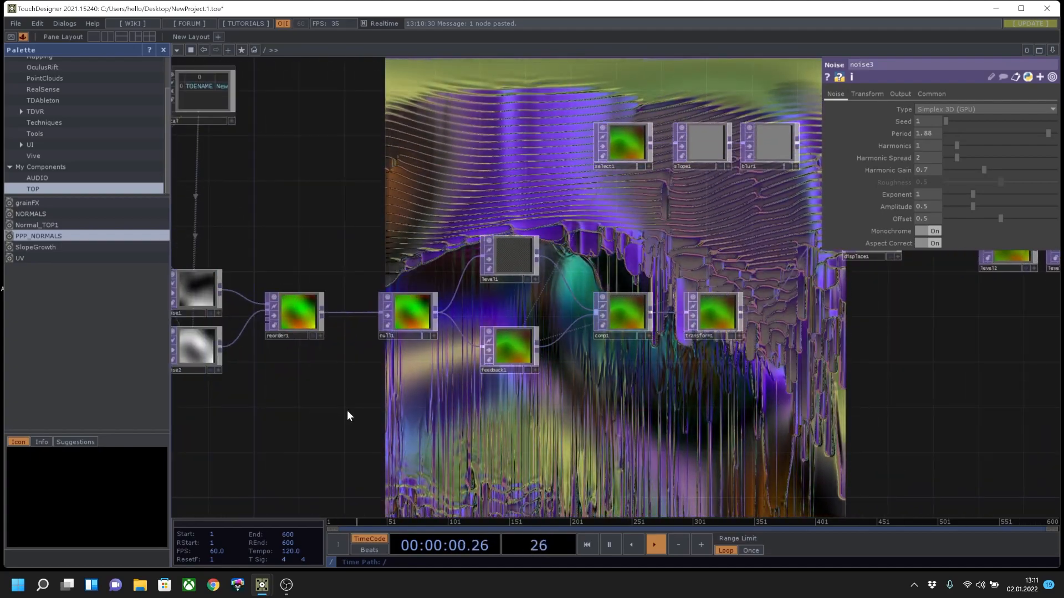
left_click_drag(347, 415, 709, 354)
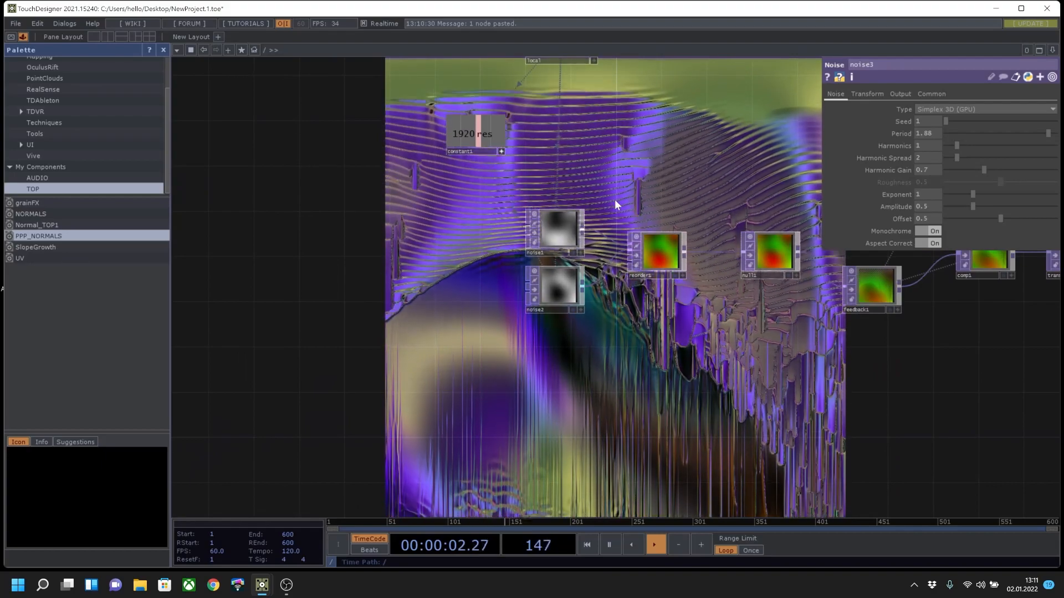
scroll(614, 200, "up", 3)
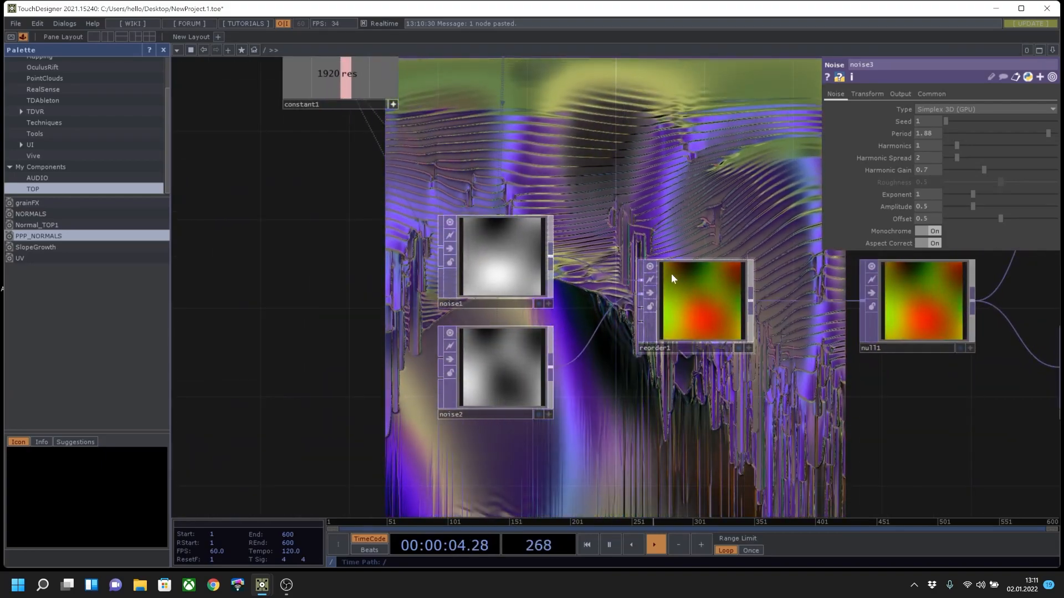
left_click(704, 306)
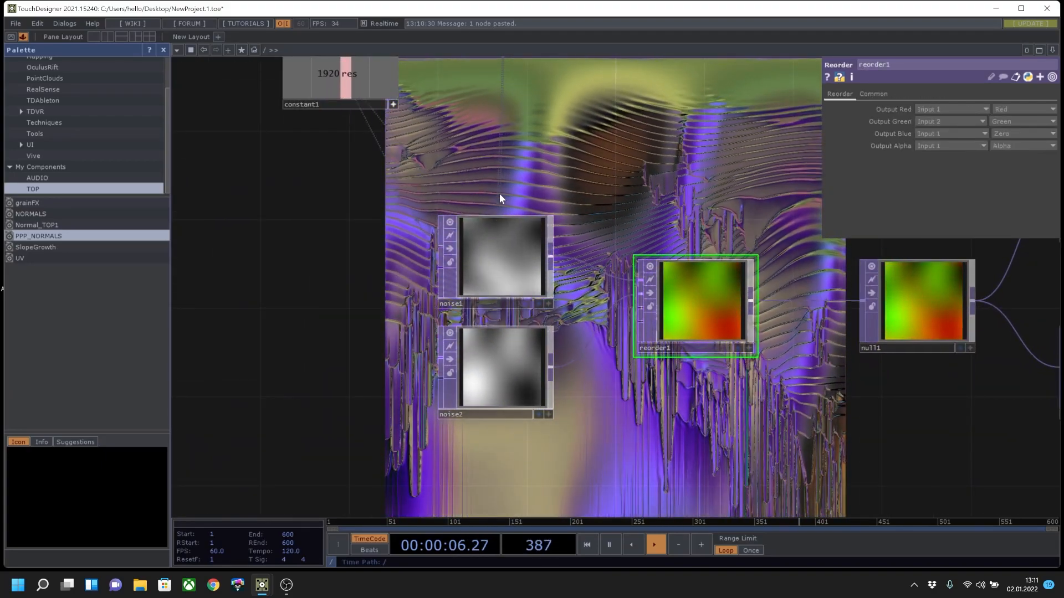
left_click_drag(652, 202, 564, 223)
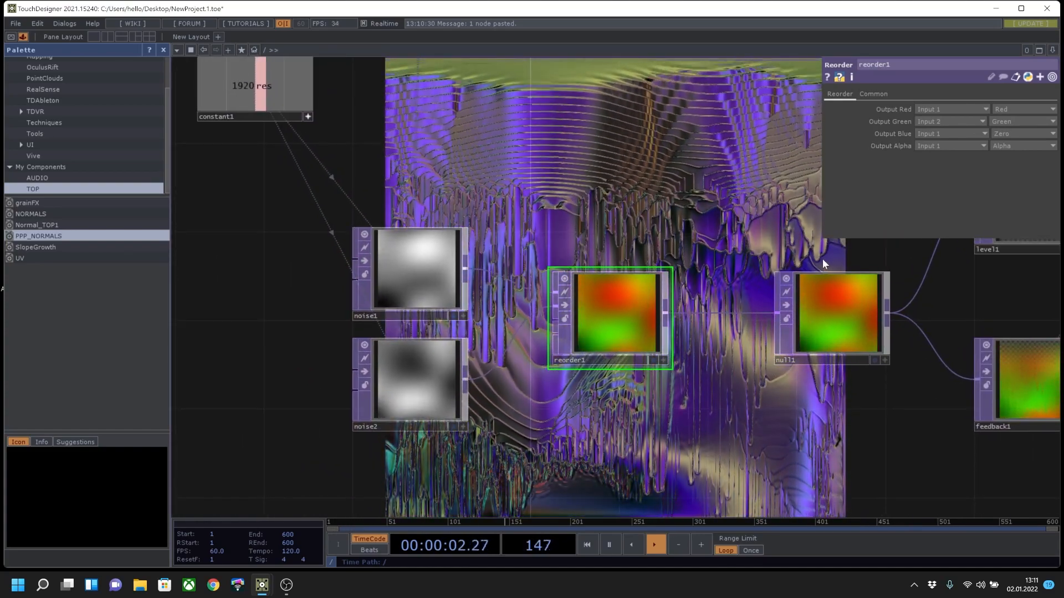
Try Harmonics values of 7 and 5 on noise1, and return it to 0.
left_click(424, 248)
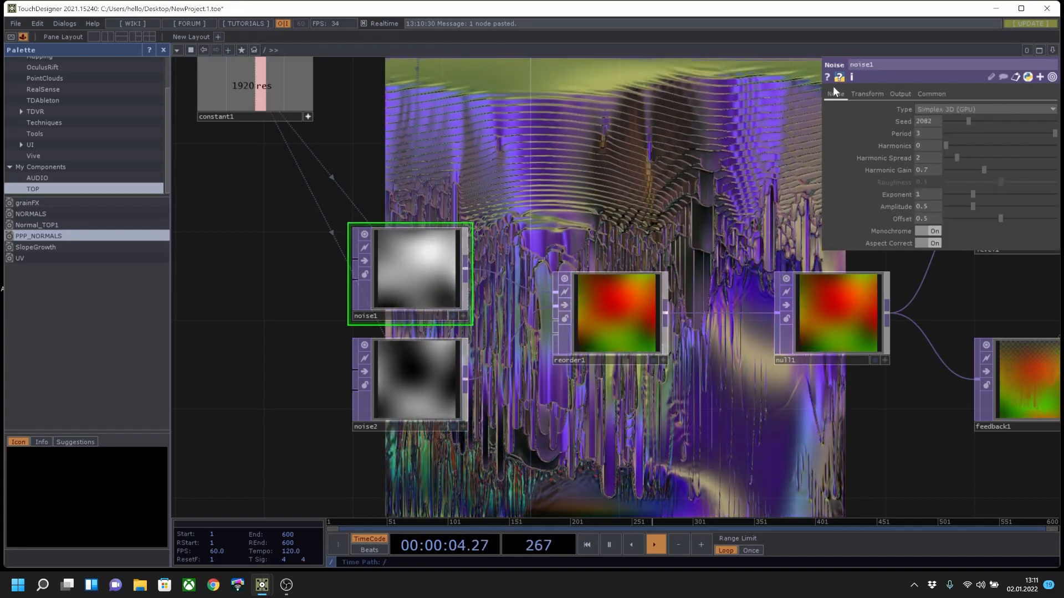
left_click_drag(944, 147, 1018, 144)
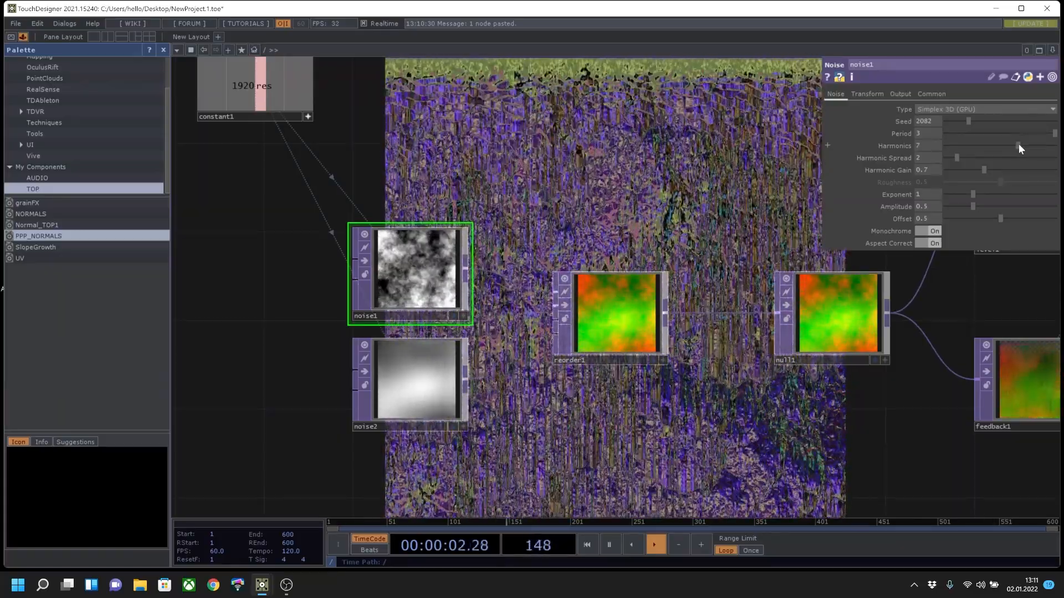
mouse_move(1018, 144)
left_mouse_down()
mouse_move(967, 151)
mouse_move(1003, 149)
left_mouse_up()
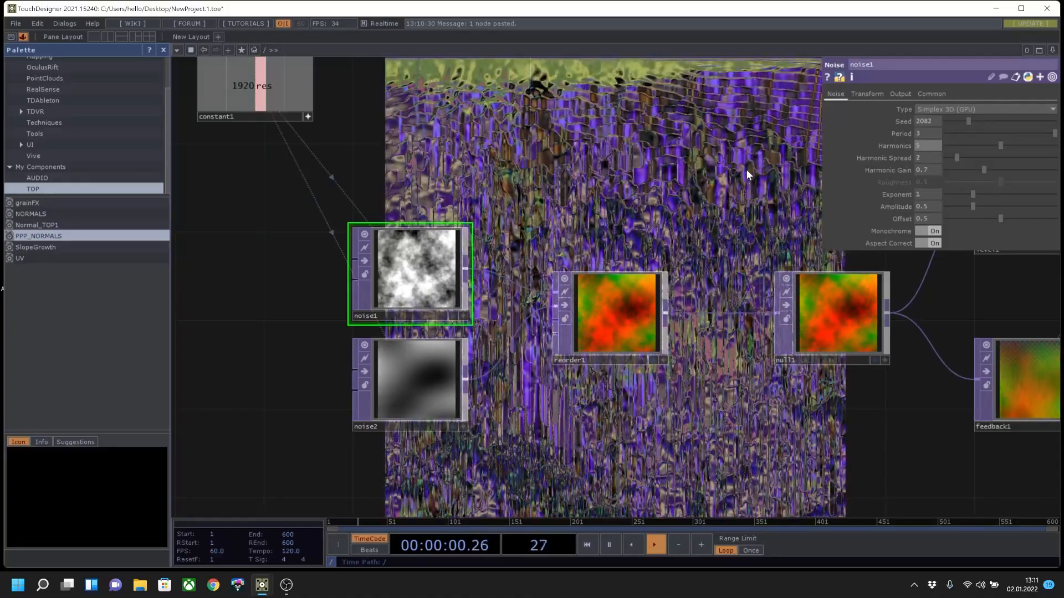
left_click_drag(985, 143, 917, 158)
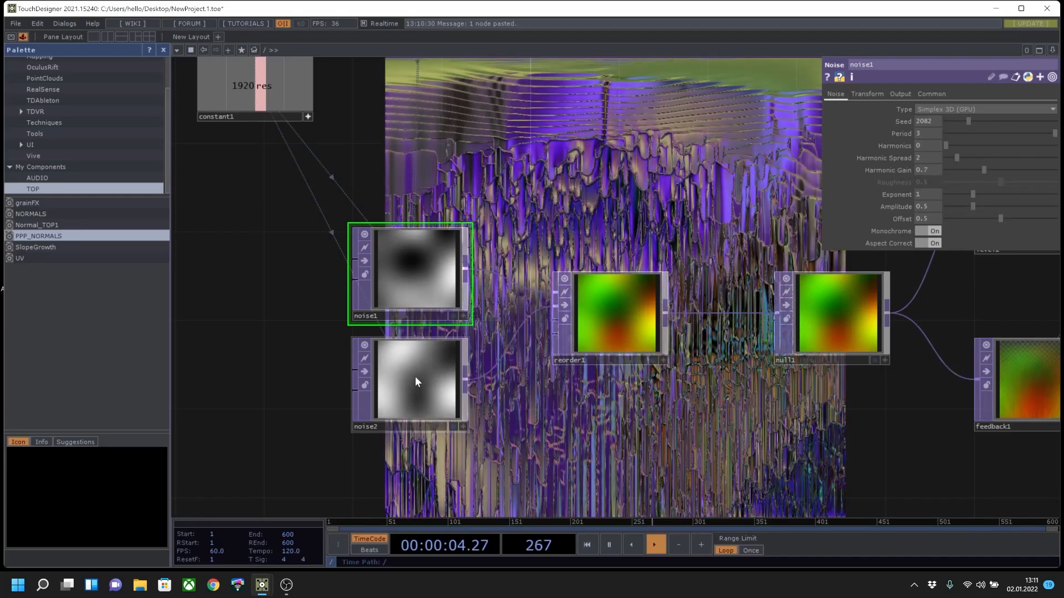
Try a higher Harmonics value on noise2, and return it to 0.
left_click(415, 377)
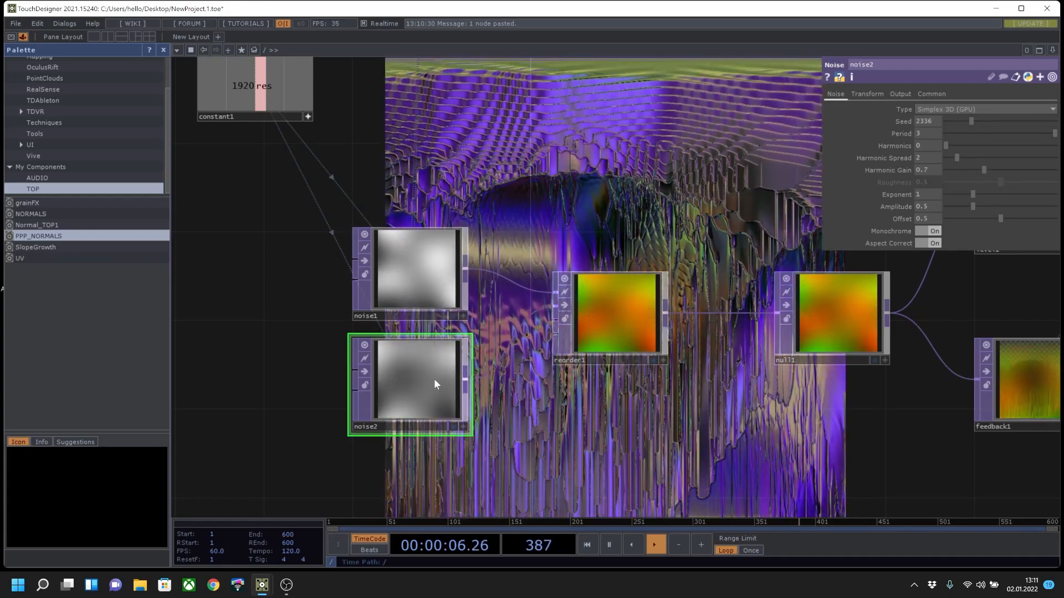
left_click(427, 281)
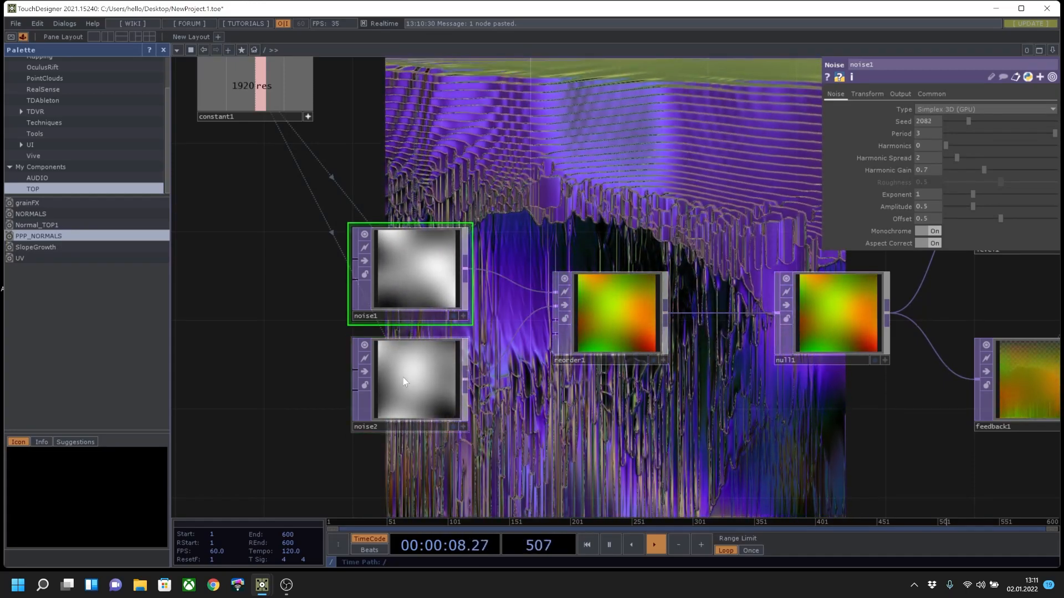
left_click(404, 381)
left_click_drag(977, 145, 1011, 144)
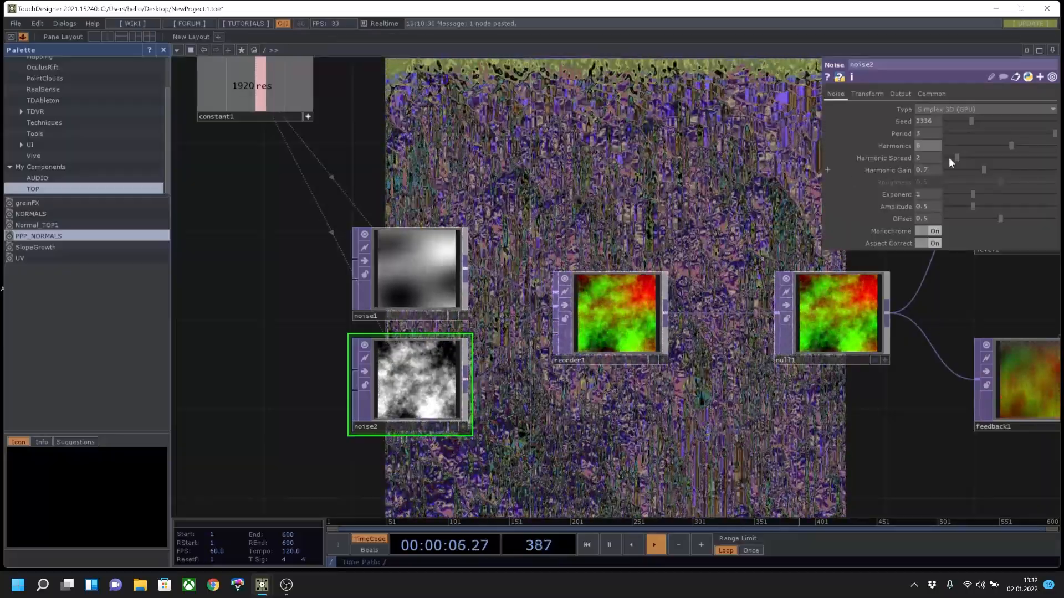
left_click_drag(965, 144, 840, 159)
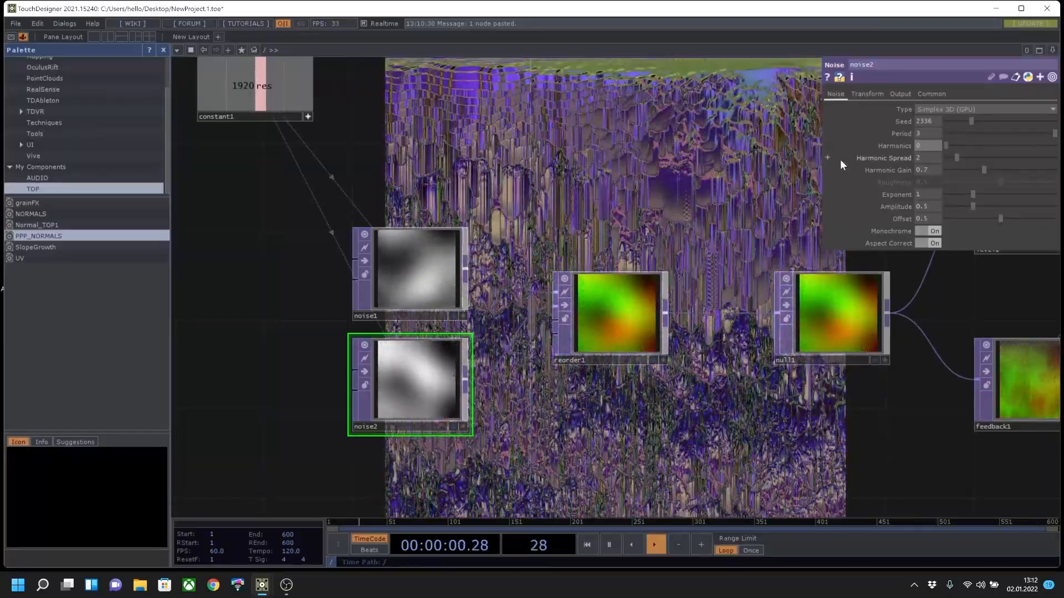
Try a Period of 0.43 on noise1, and raise it to about 1.93.
left_click(406, 257)
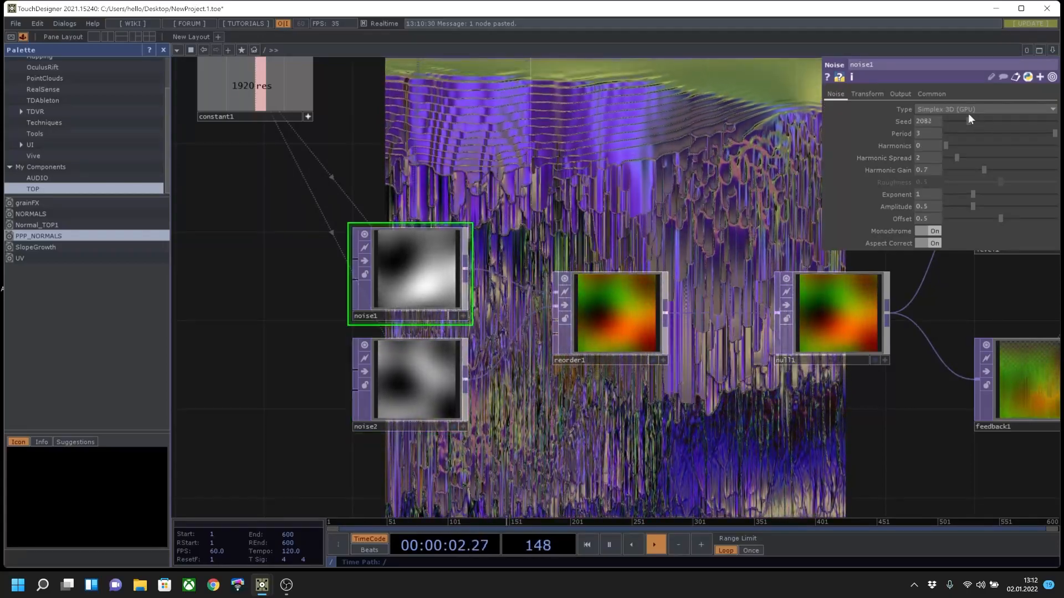
left_click(973, 133)
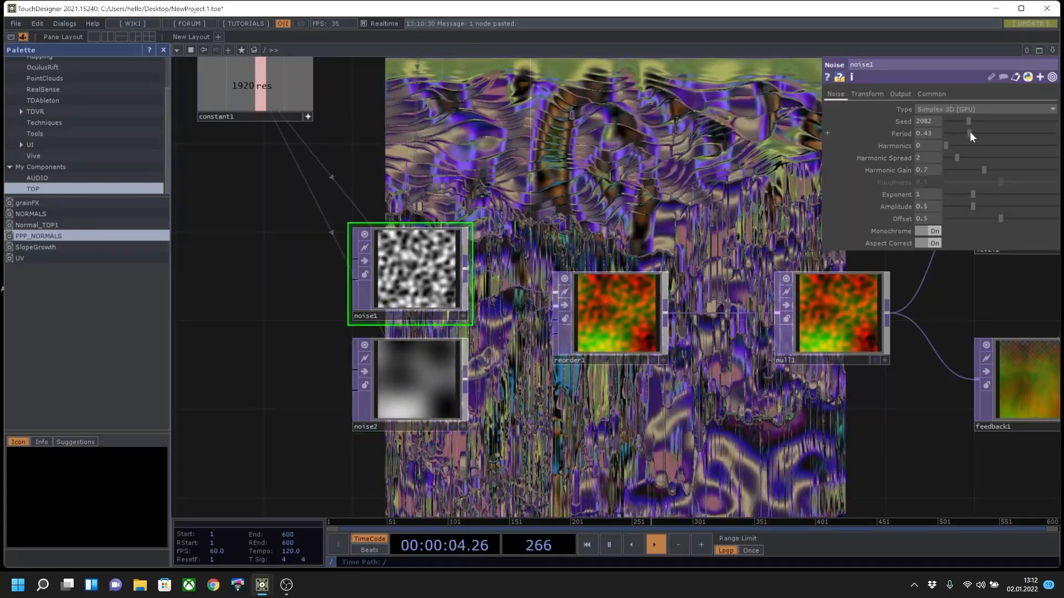
left_click_drag(970, 133, 1053, 134)
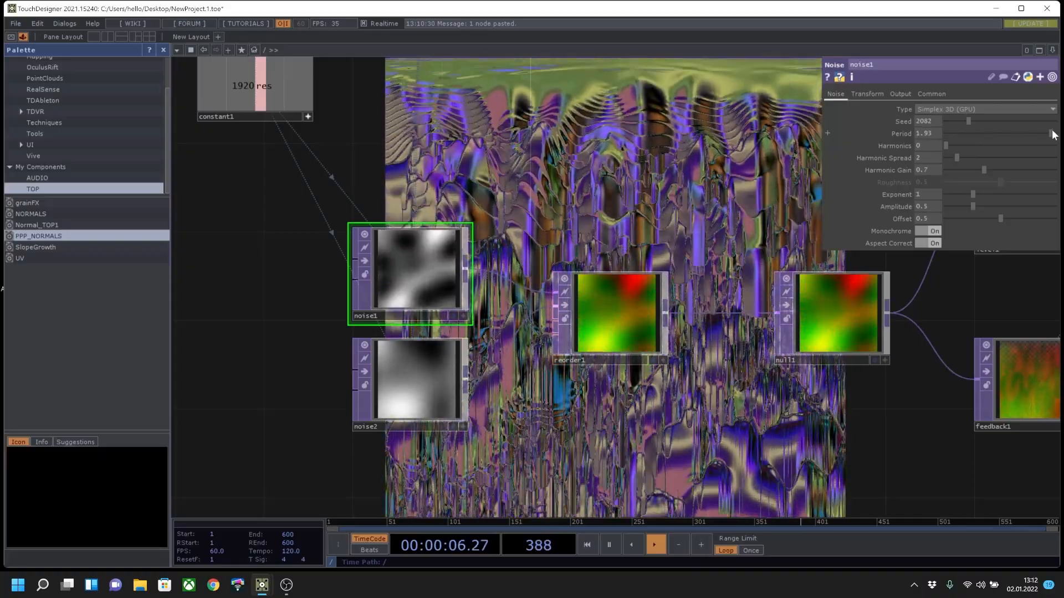
Try Period values of 0.19 and 1.89 on noise2.
left_click(433, 360)
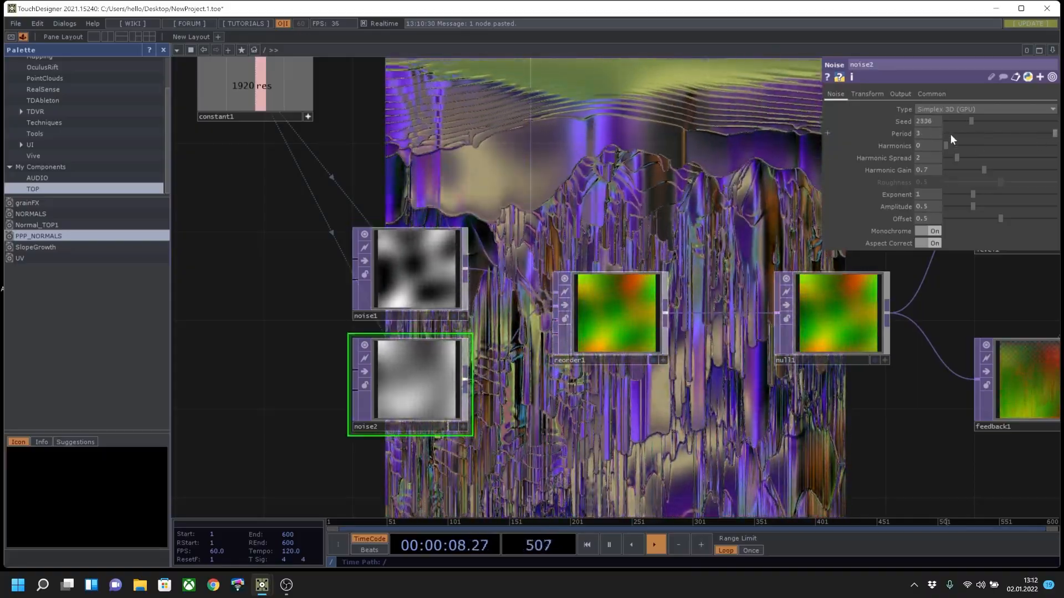
left_click_drag(951, 133, 957, 132)
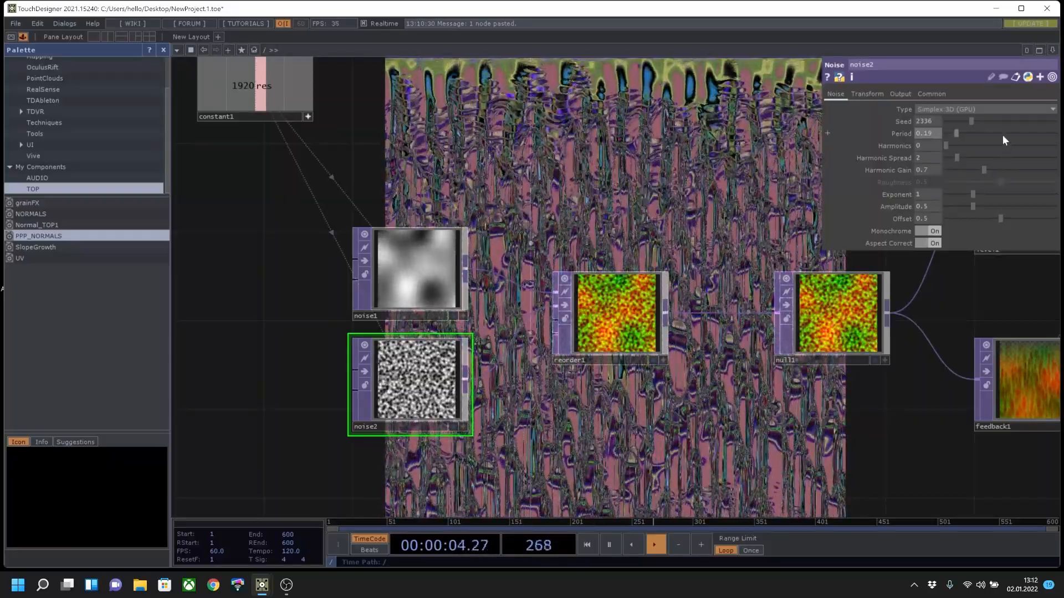
left_click_drag(1002, 135, 1049, 135)
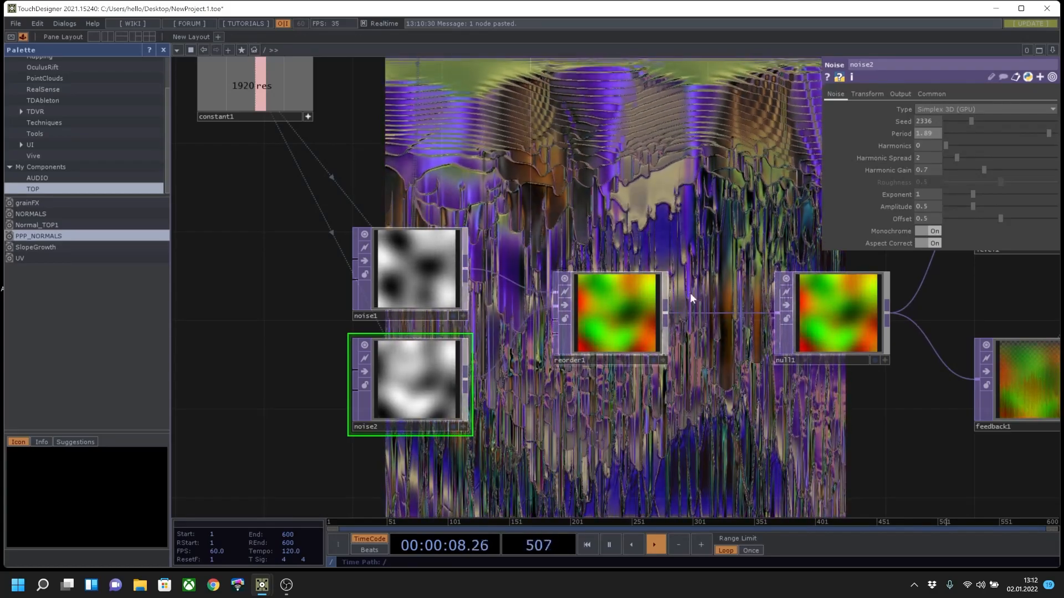
Set the Period of noise2 to 5.
scroll(776, 388, "down", 2)
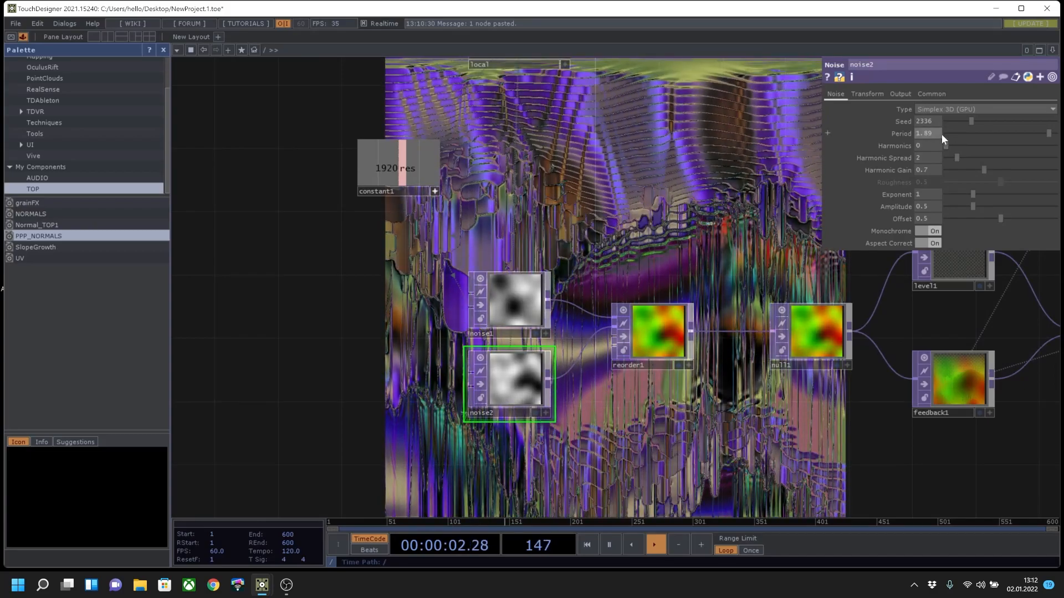
left_click_drag(941, 134, 851, 138)
type("5")
key("Return")
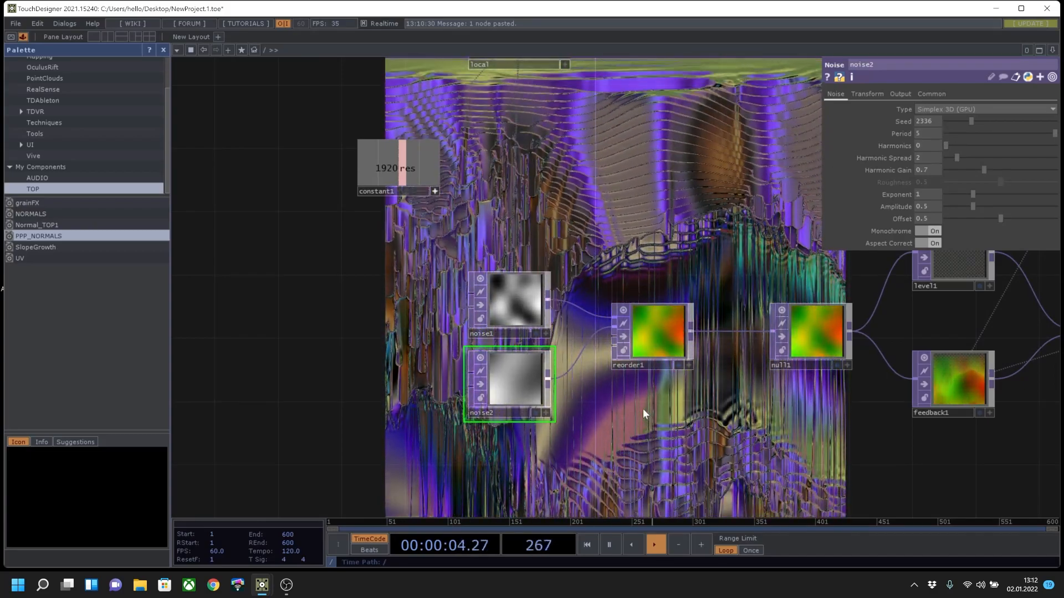
Pause the timeline playback.
left_click_drag(671, 402, 539, 361)
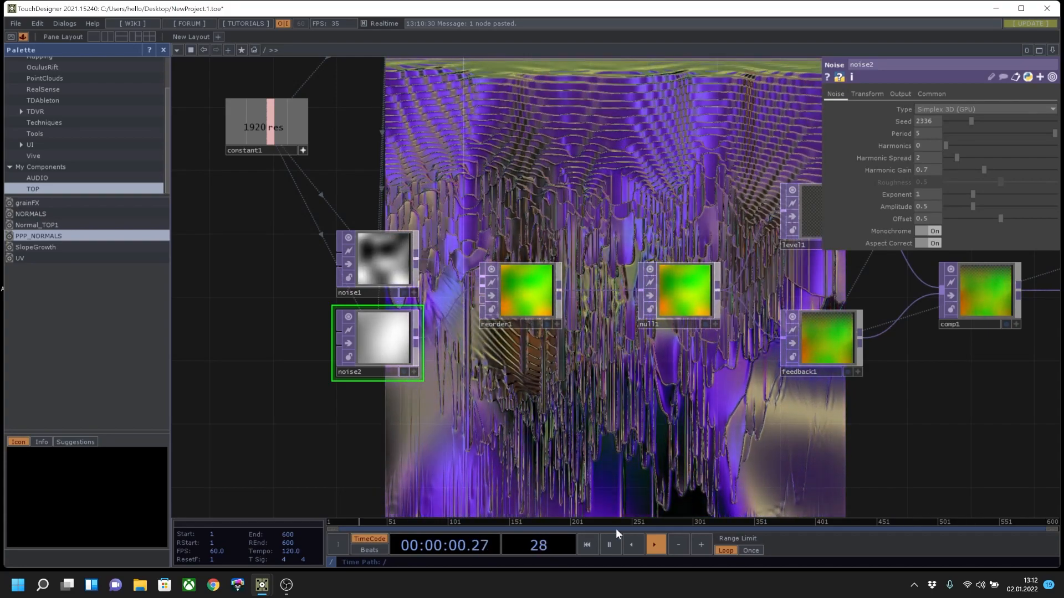
left_click(609, 545)
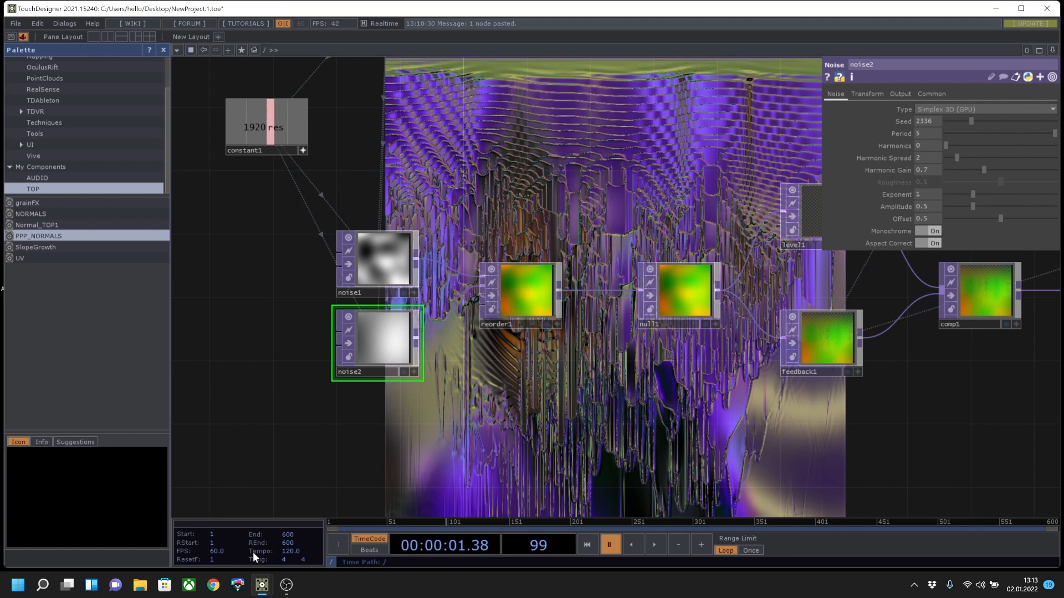
left_click(286, 584)
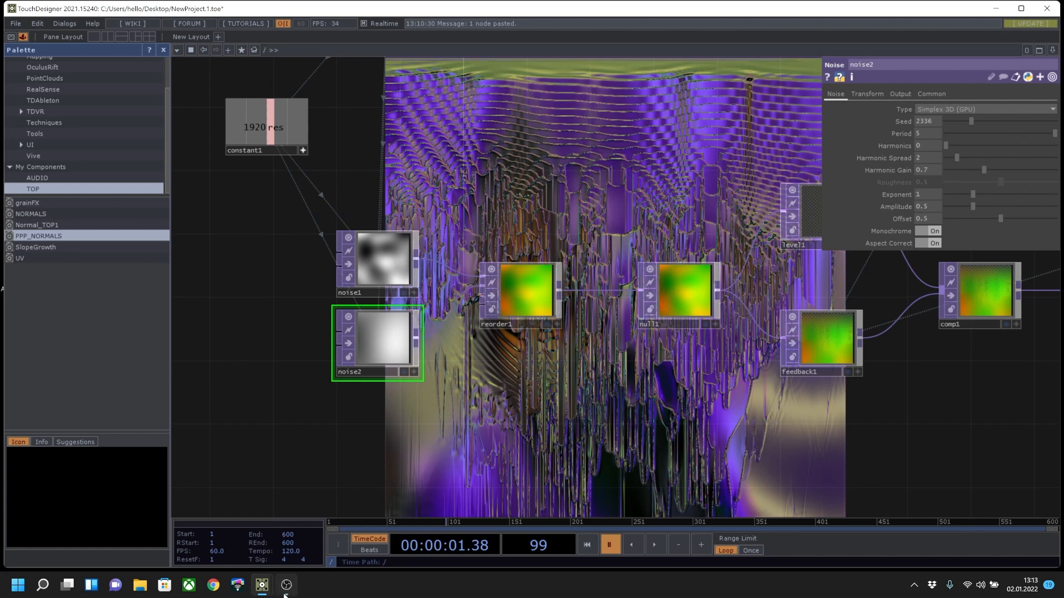